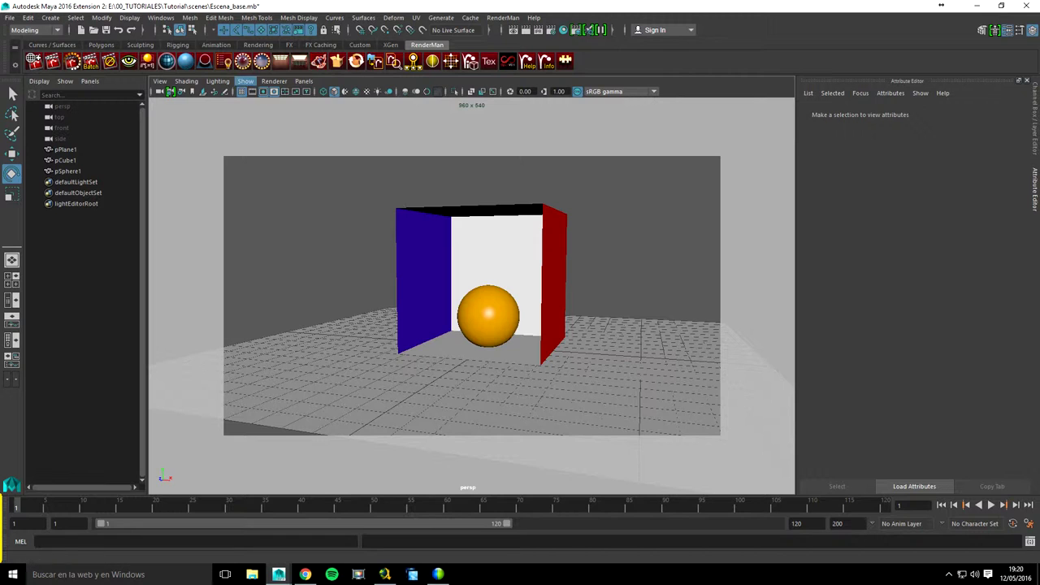
Step: Add a PxrStdEnvMapLight and a PxrStdAreaLight from the RenderMan Lighting manager
click(319, 61)
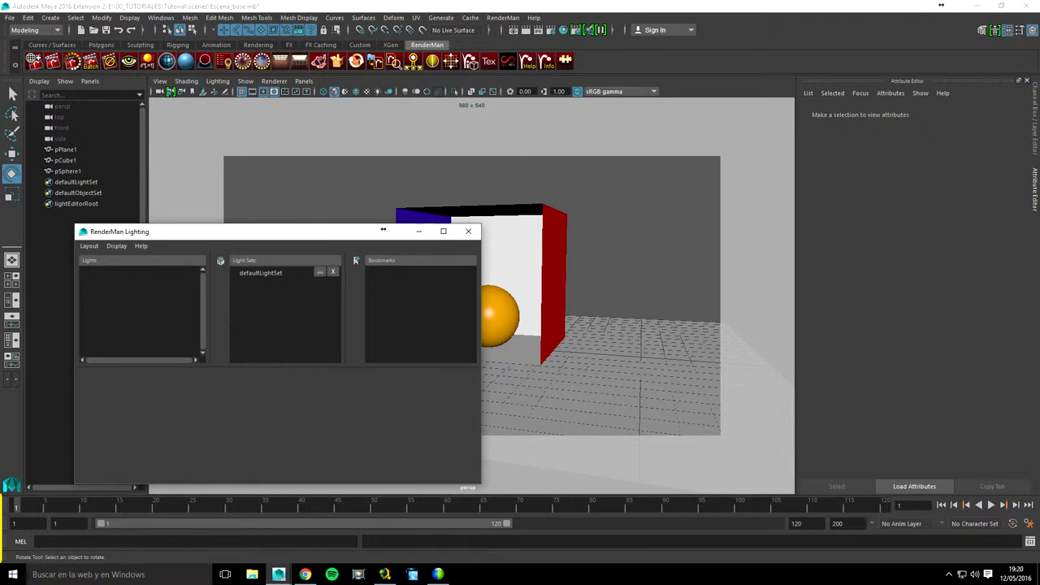
drag(382, 231, 351, 160)
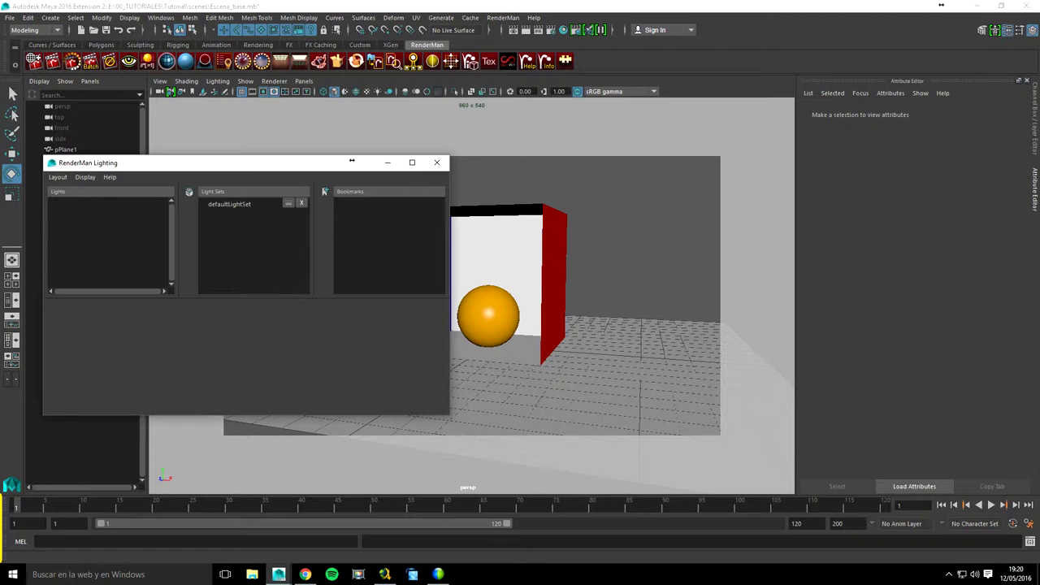
drag(351, 160, 488, 158)
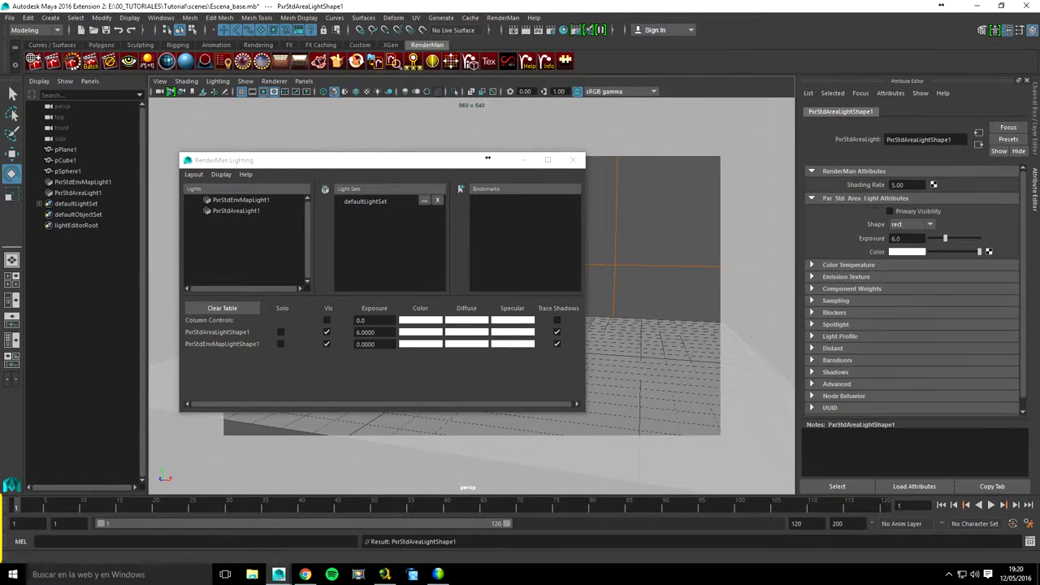
drag(487, 157, 435, 155)
Step: Solo PxrStdAreaLight1 in the light list, then close the RenderMan Lighting window
click(187, 196)
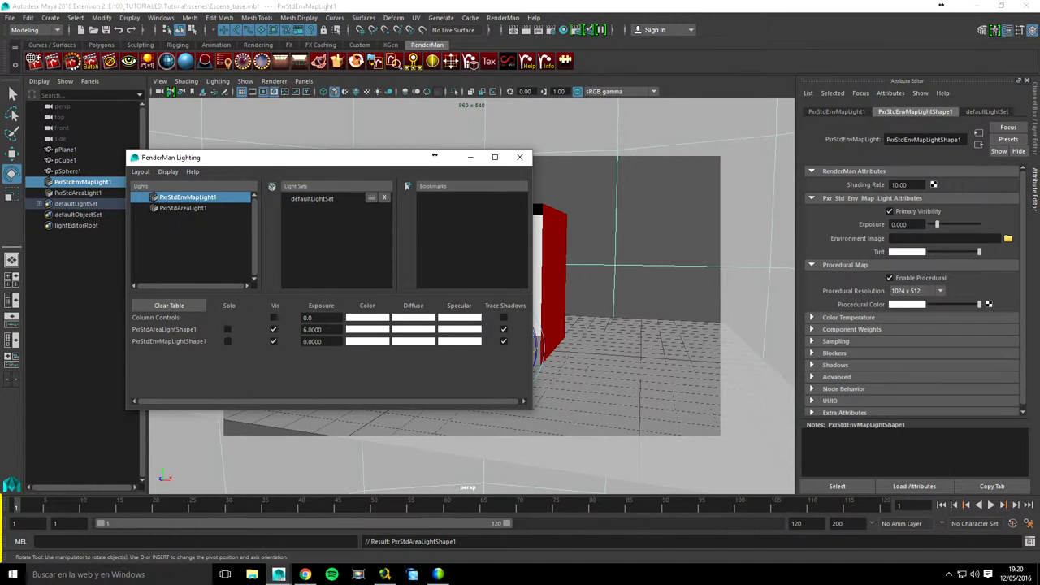
key(Down)
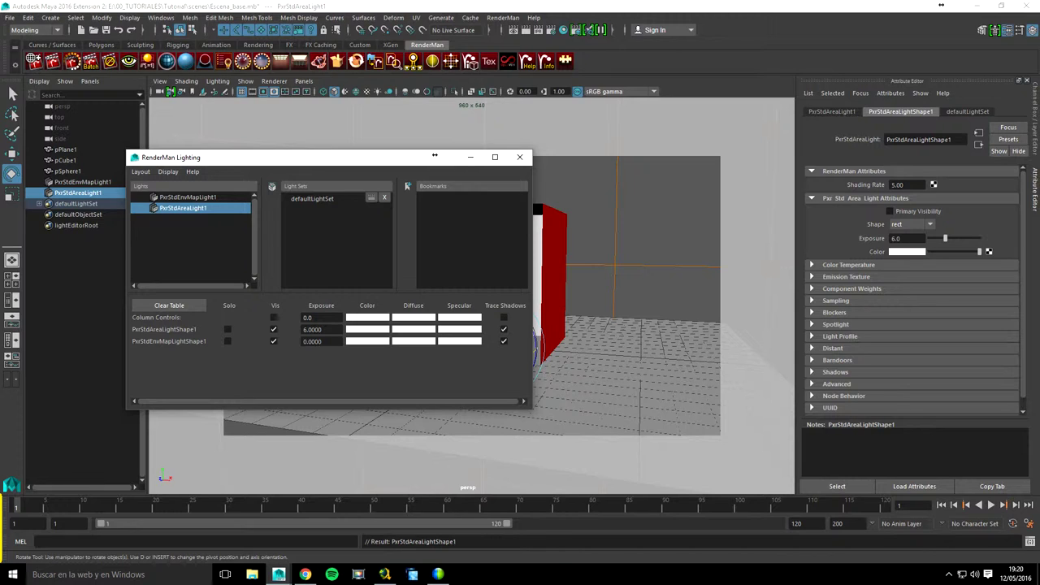
click(228, 329)
drag(435, 156, 429, 155)
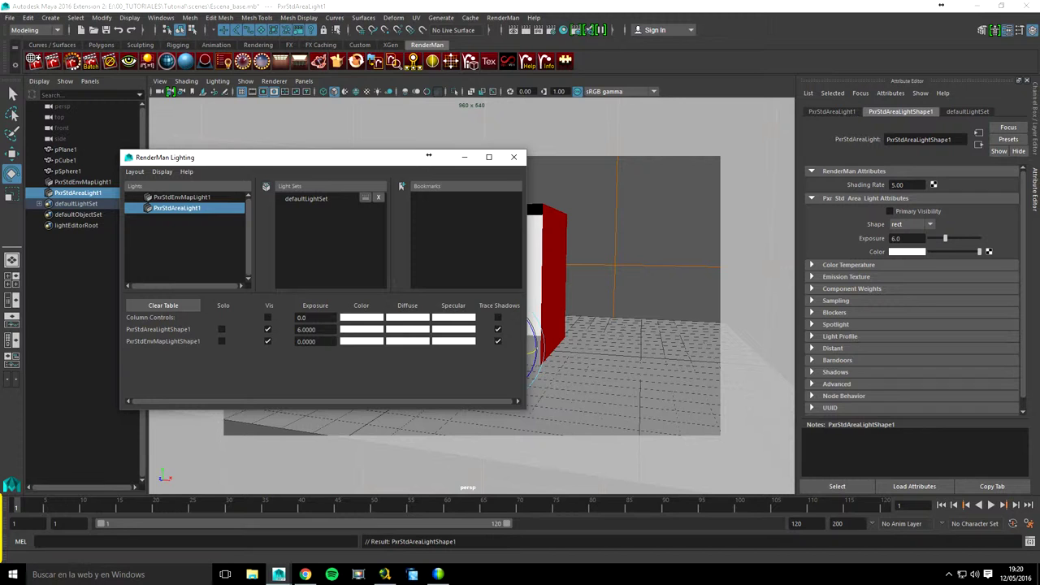
click(181, 197)
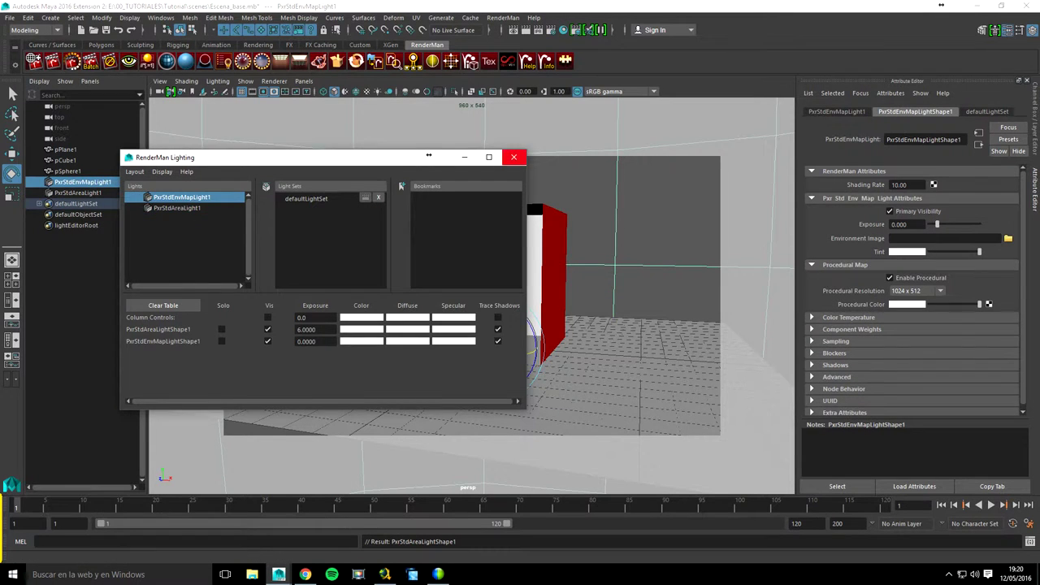
click(514, 157)
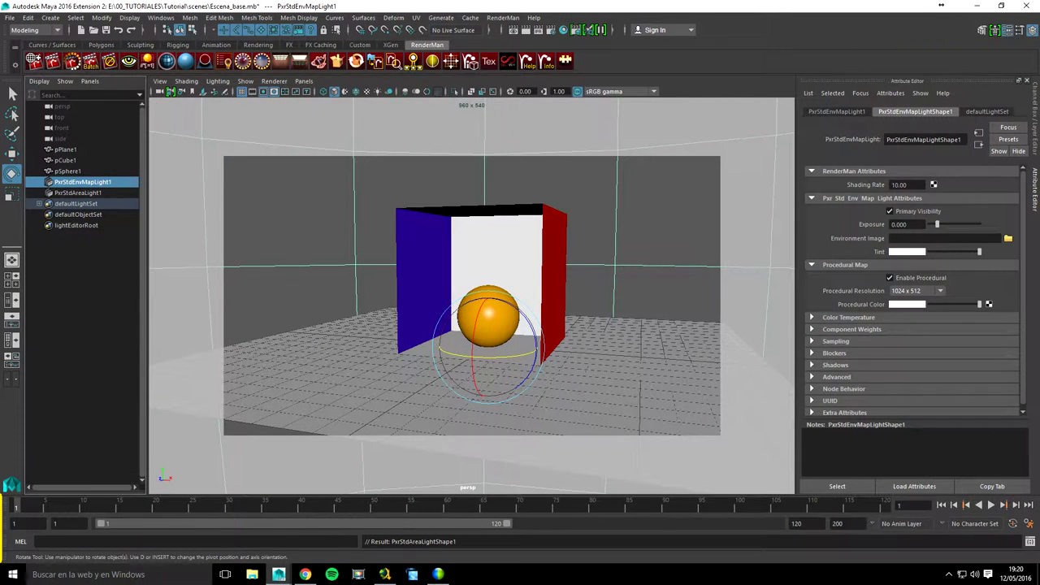
Step: Delete both lights, create a new PxrStdEnvMapLight, and inspect its Tint and Exposure
key(Delete)
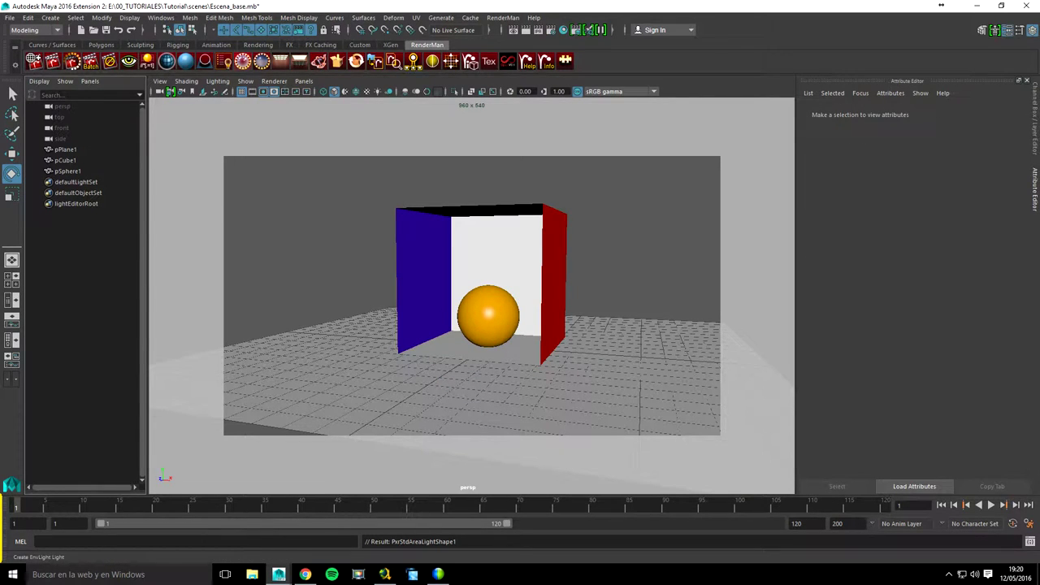
click(242, 61)
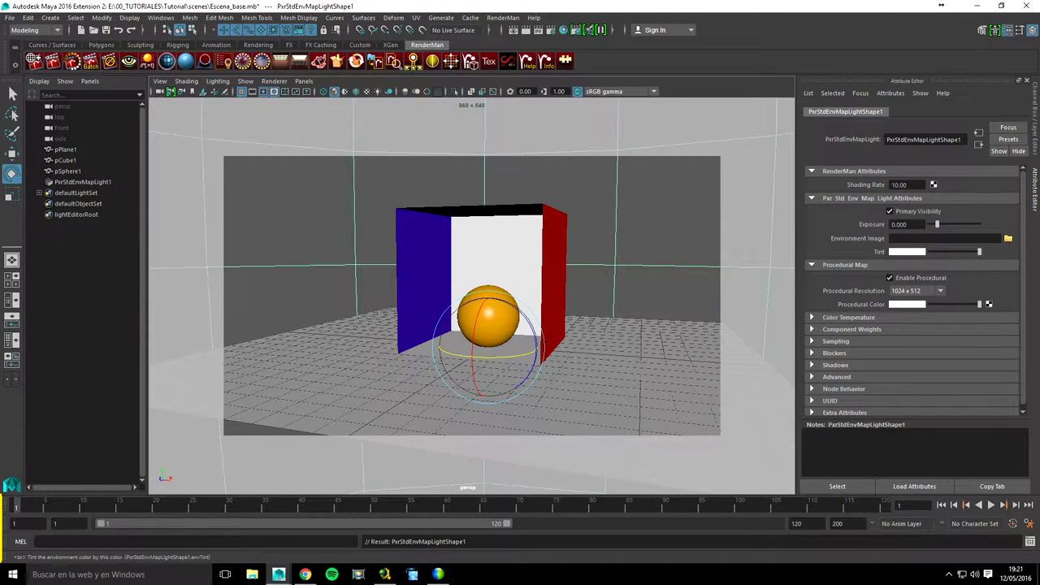
click(907, 251)
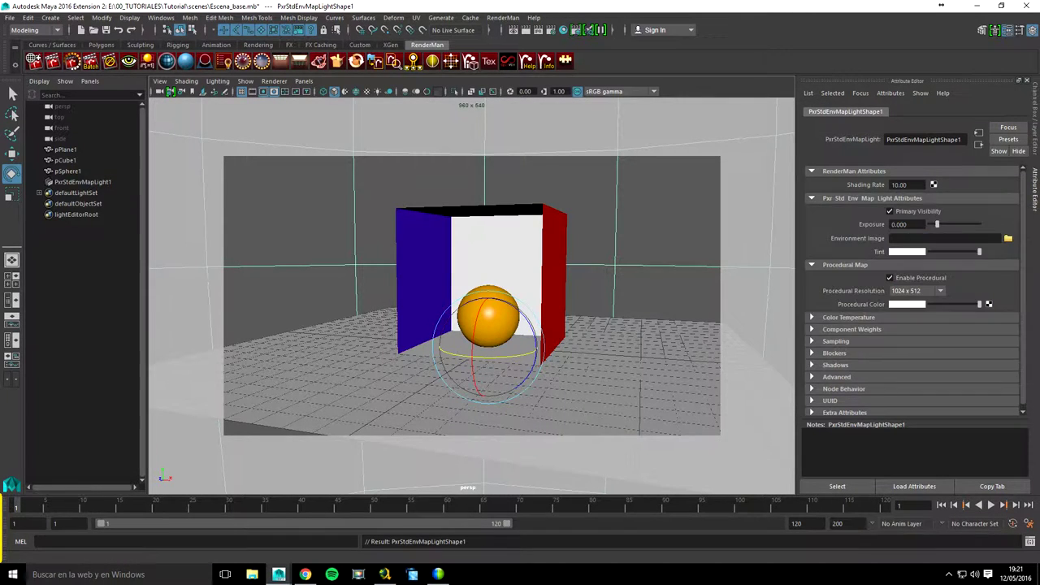
click(899, 225)
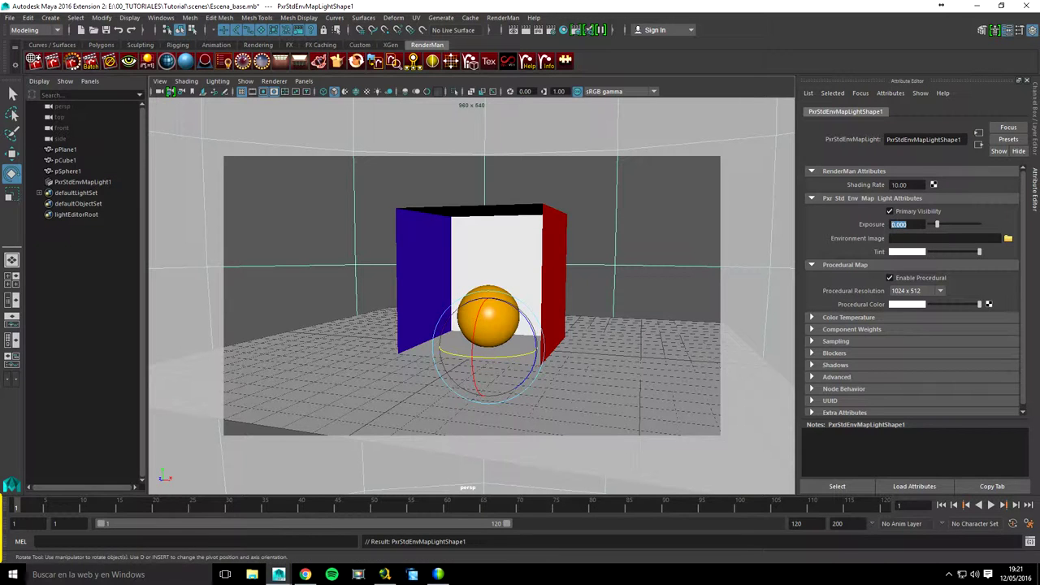
scroll(479, 292, up, 1)
scroll(479, 292, up, 1)
scroll(480, 292, up, 1)
scroll(479, 292, down, 1)
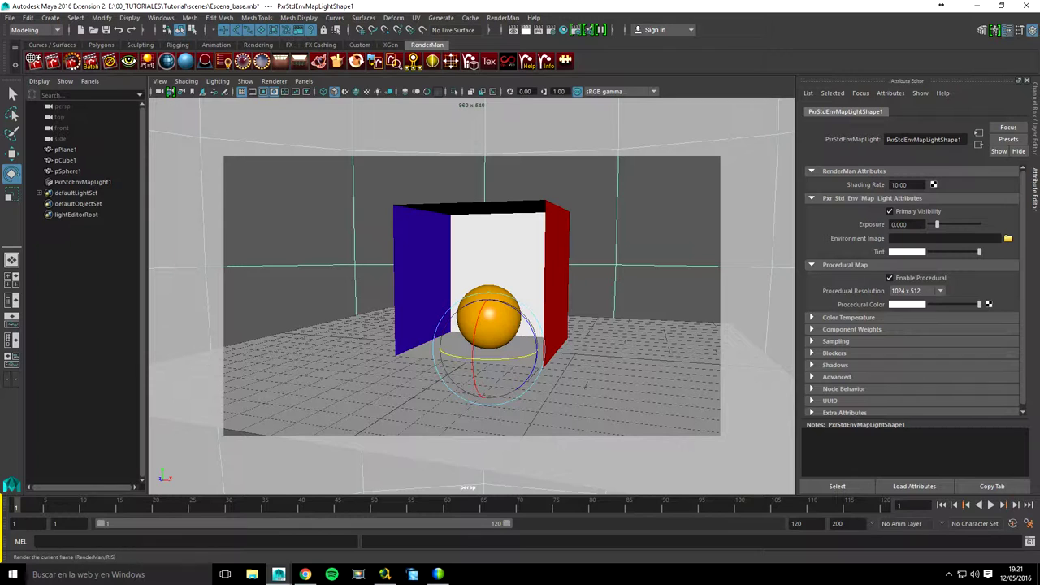
Step: Start a RenderMan IPR render and rotate PxrStdEnvMapLight1 to preview the lighting
click(52, 61)
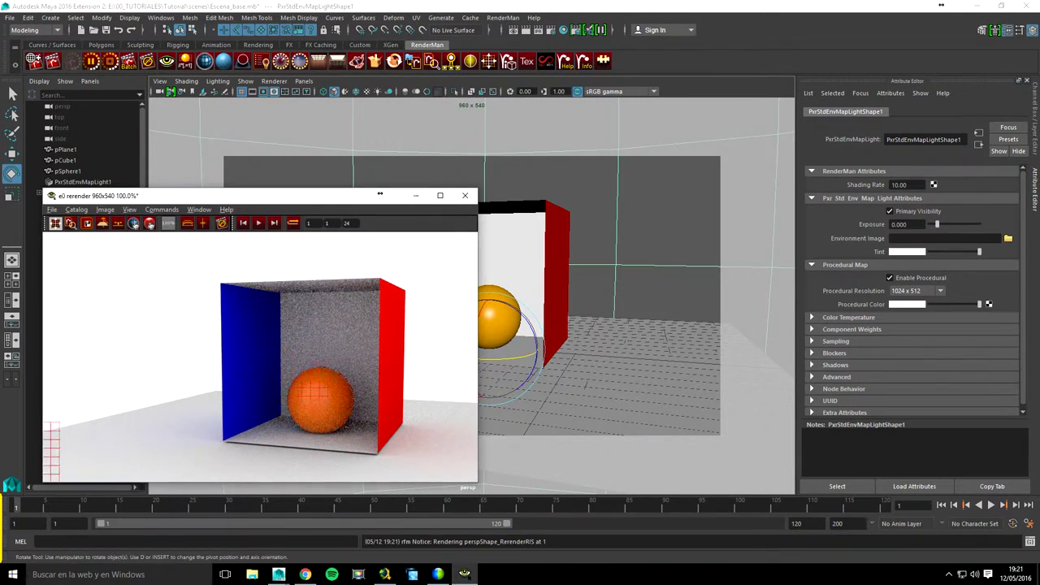
alt+middle_drag(618, 284, 593, 281)
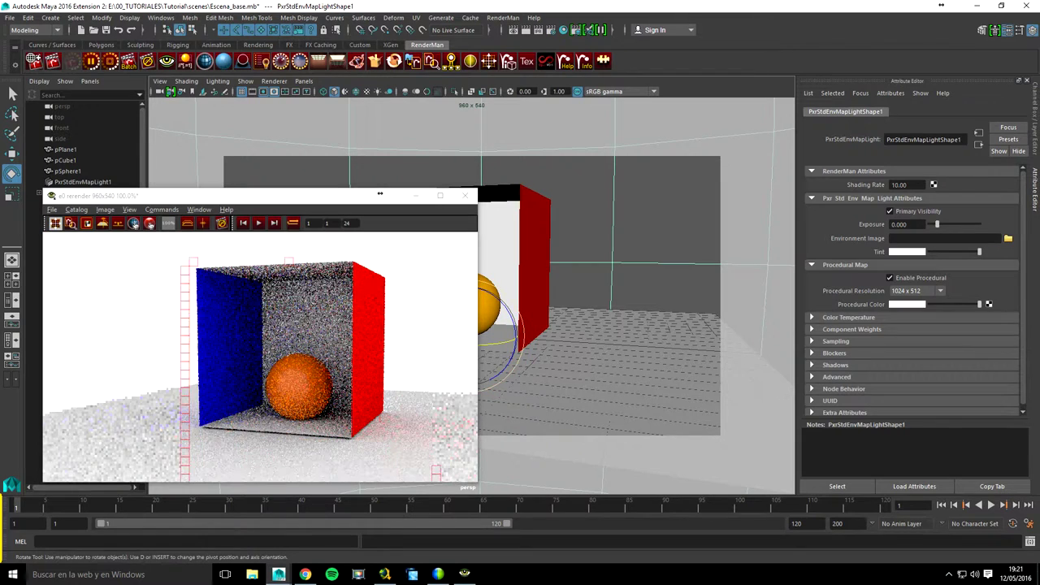
middle_drag(617, 366, 569, 366)
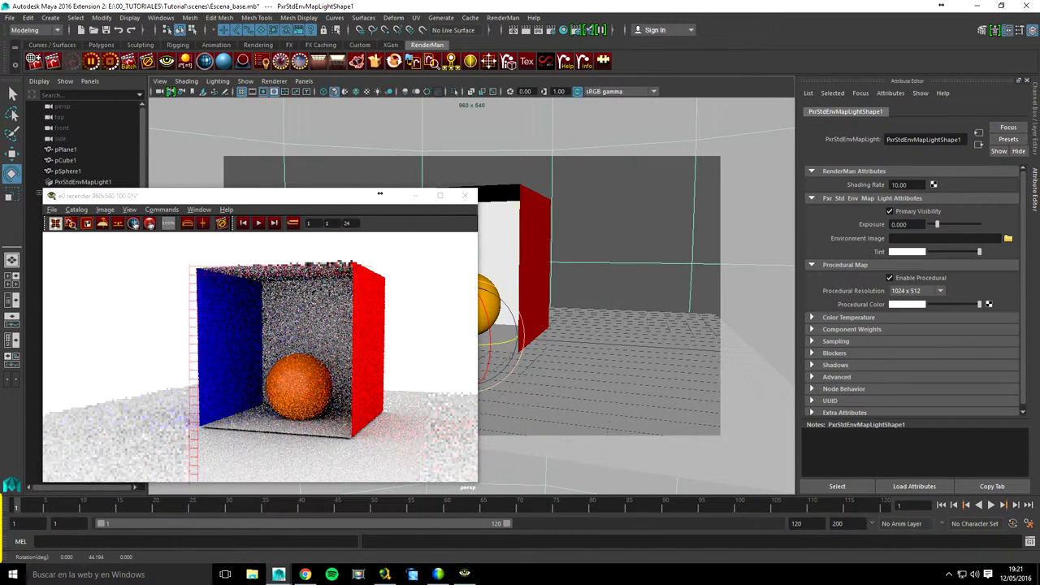
middle_drag(379, 193, 380, 193)
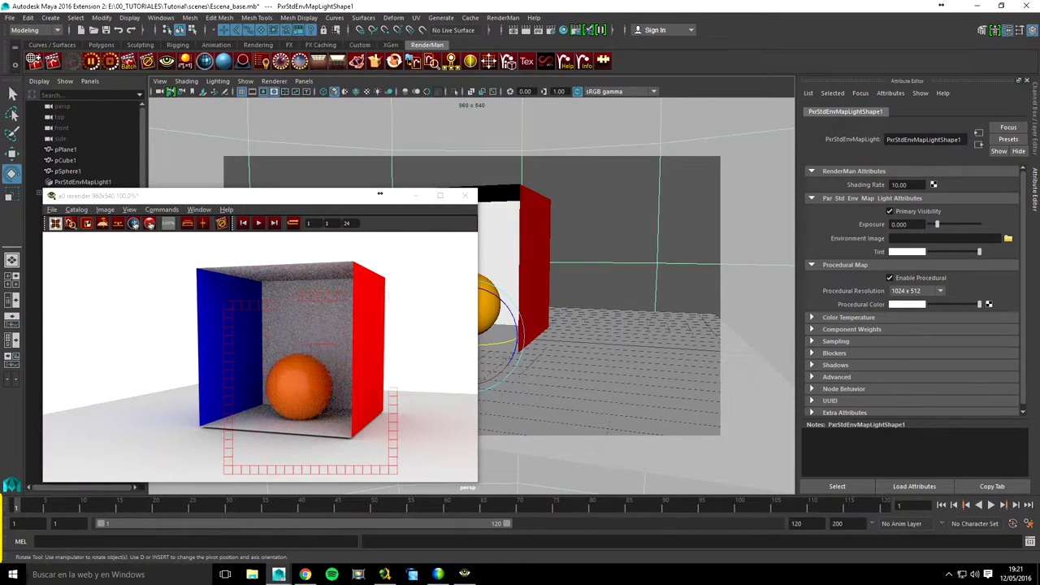
Step: Reposition the render view window and delete the environment map light
drag(379, 193, 400, 165)
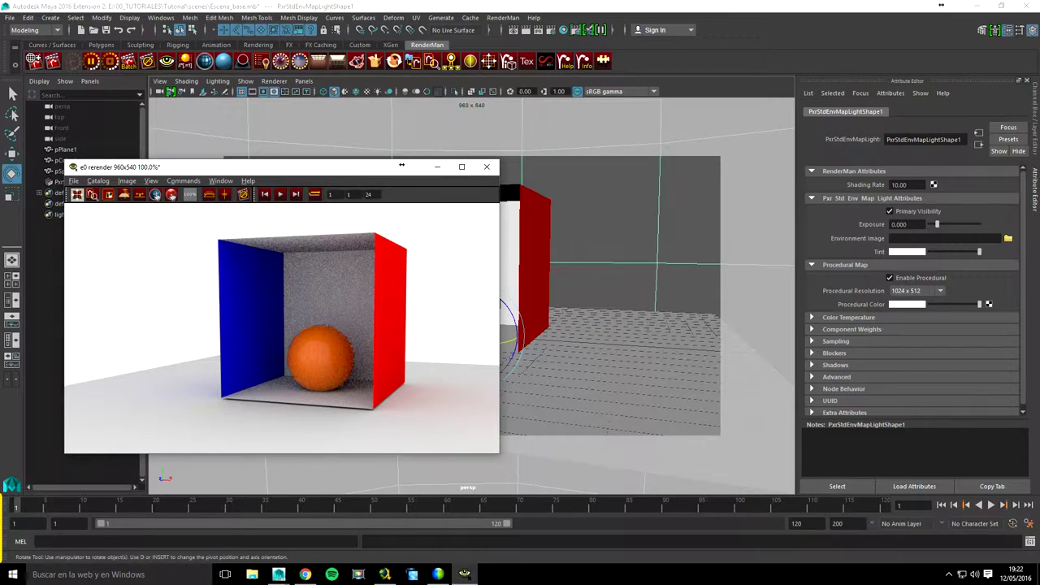
drag(400, 165, 439, 200)
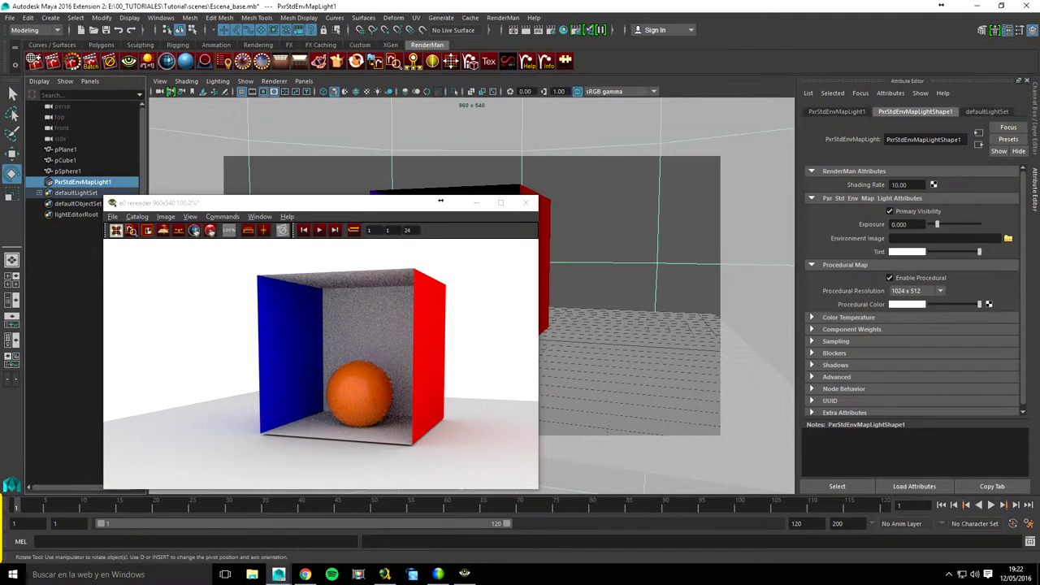
key(Delete)
mouse_move(439, 201)
mouse_down()
mouse_move(811, 159)
mouse_move(679, 158)
mouse_up()
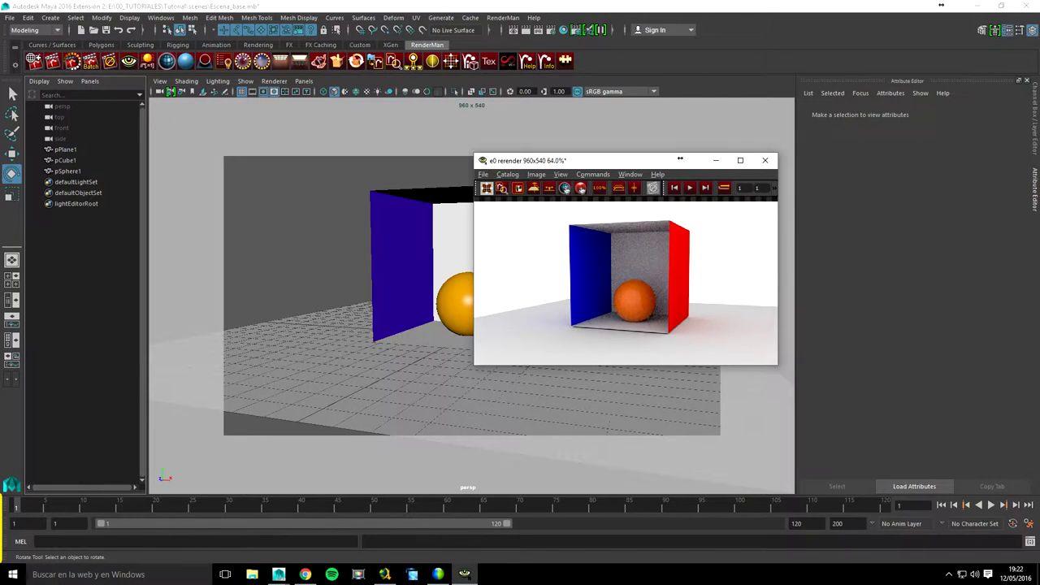
Step: Create a PxrStdEnvDayLight, move it above the box, and render the frame with RenderMan
drag(680, 159, 240, 267)
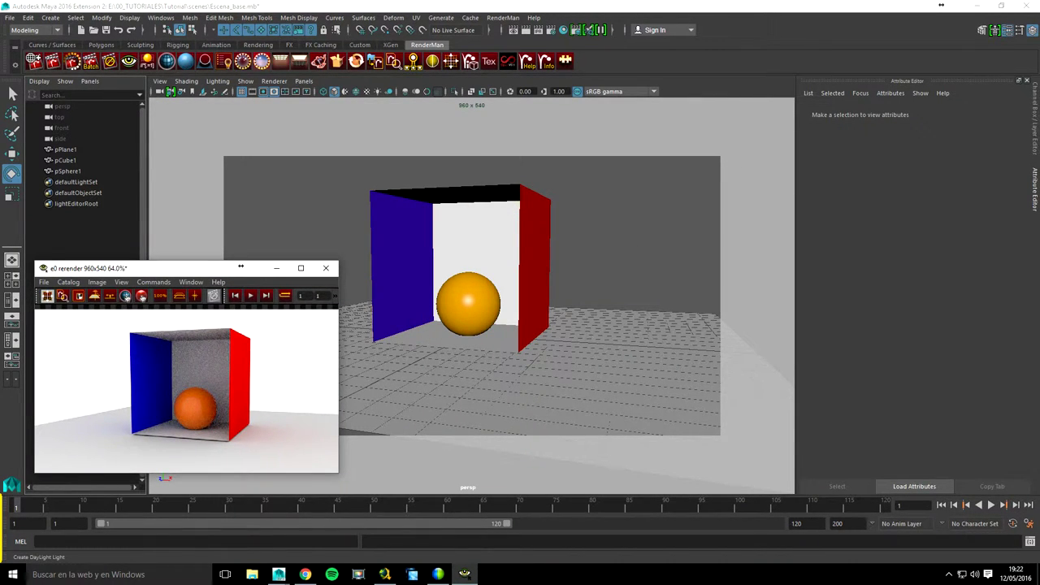
click(262, 61)
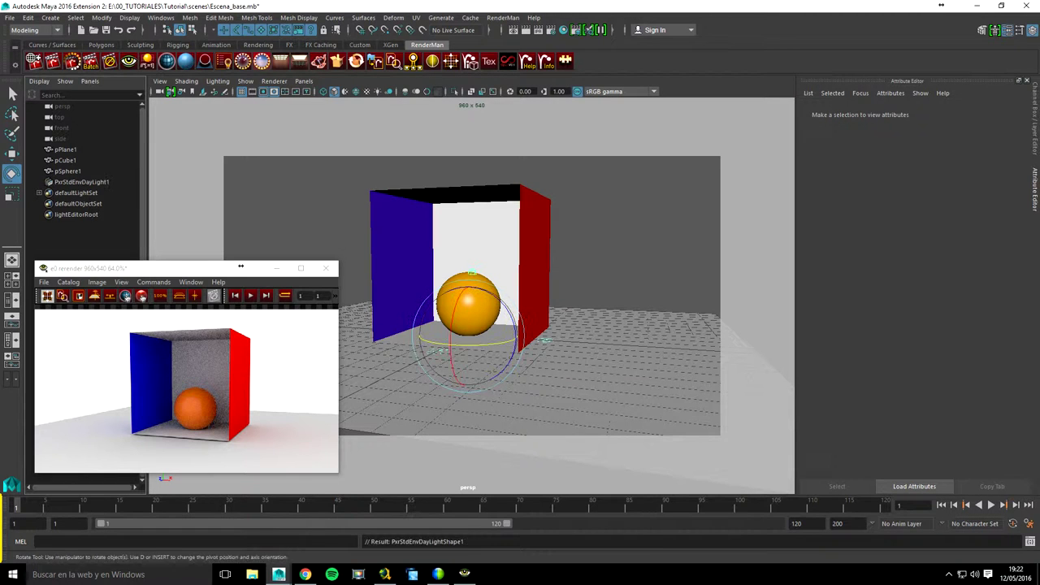
key(w)
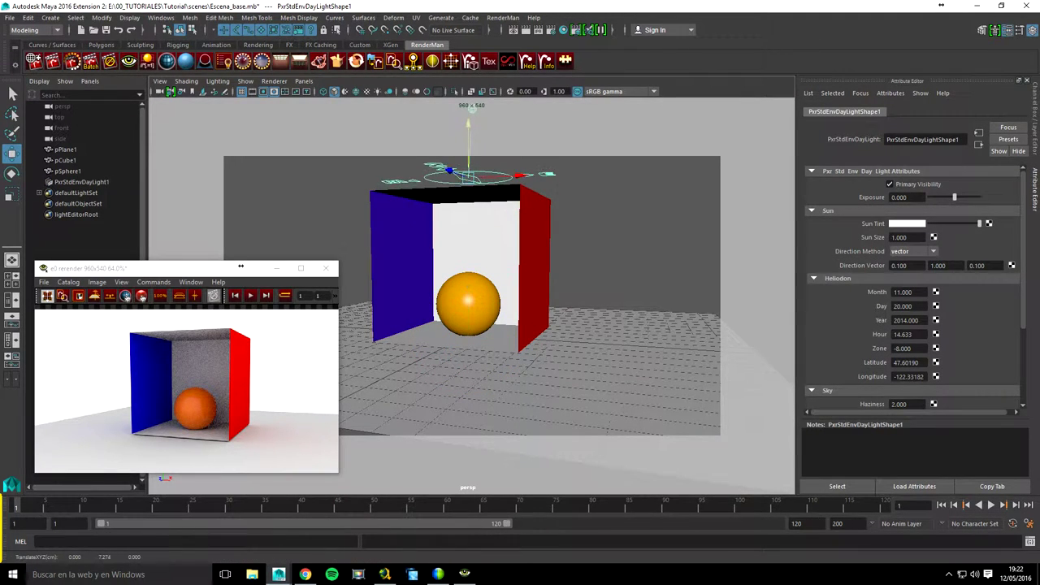
mouse_move(487, 285)
alt+mouse_down()
mouse_move(487, 342)
mouse_move(500, 357)
alt+mouse_up()
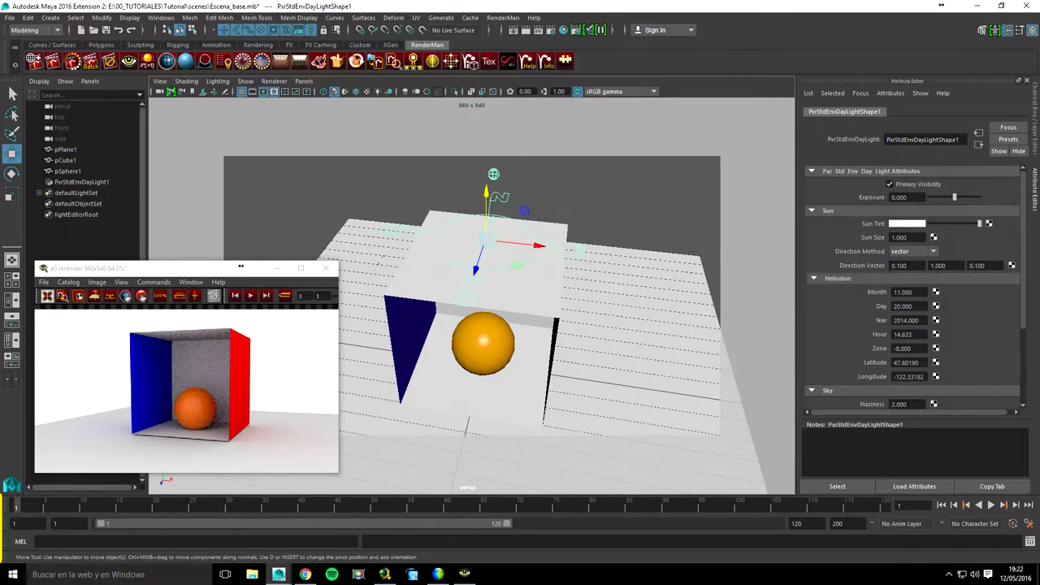
alt+drag(500, 357, 504, 313)
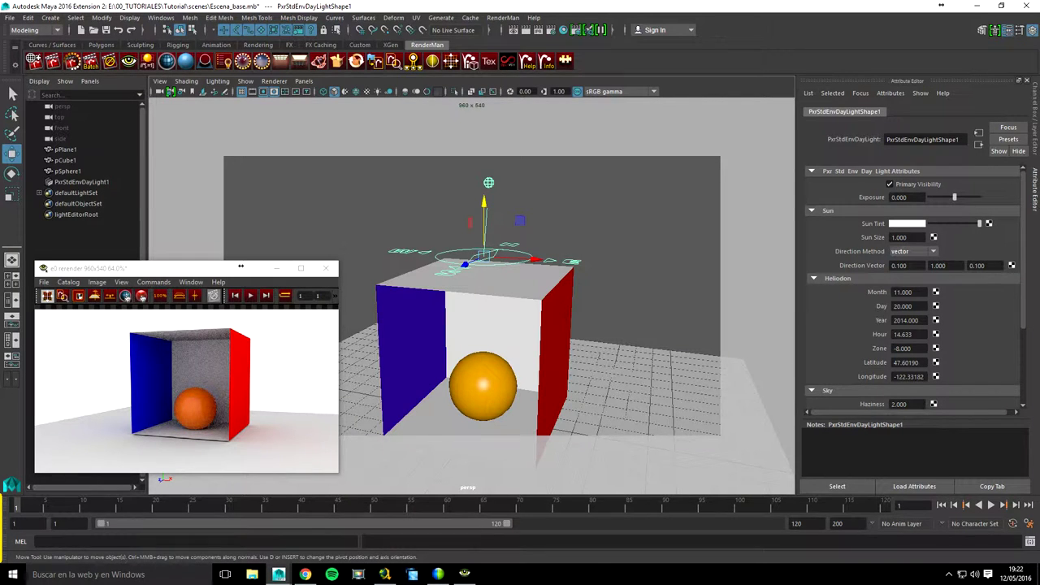
click(72, 61)
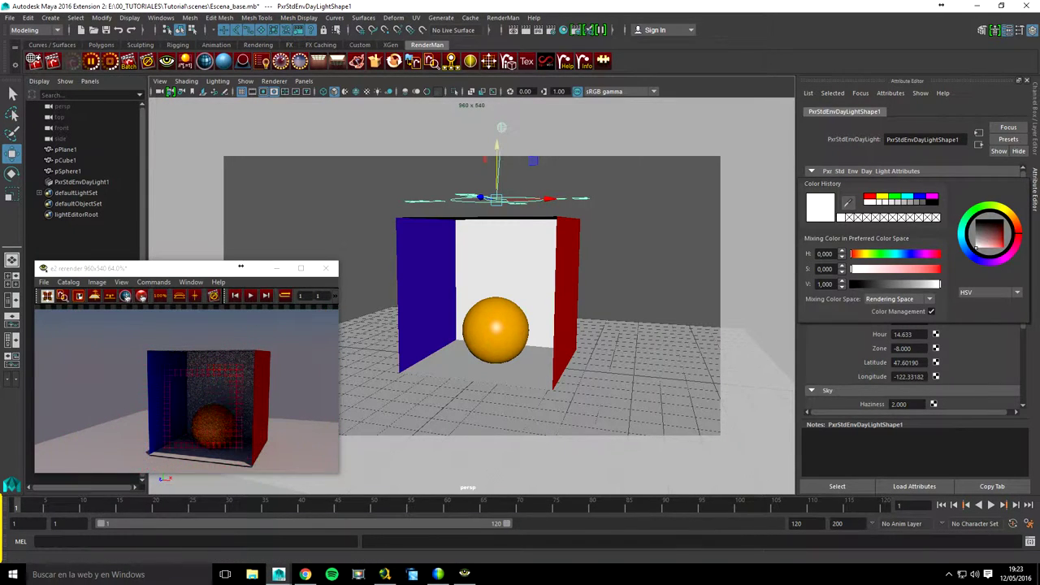
Step: Close the Sun Tint picker and set the daylight's Direction Method to heliodon
key(Escape)
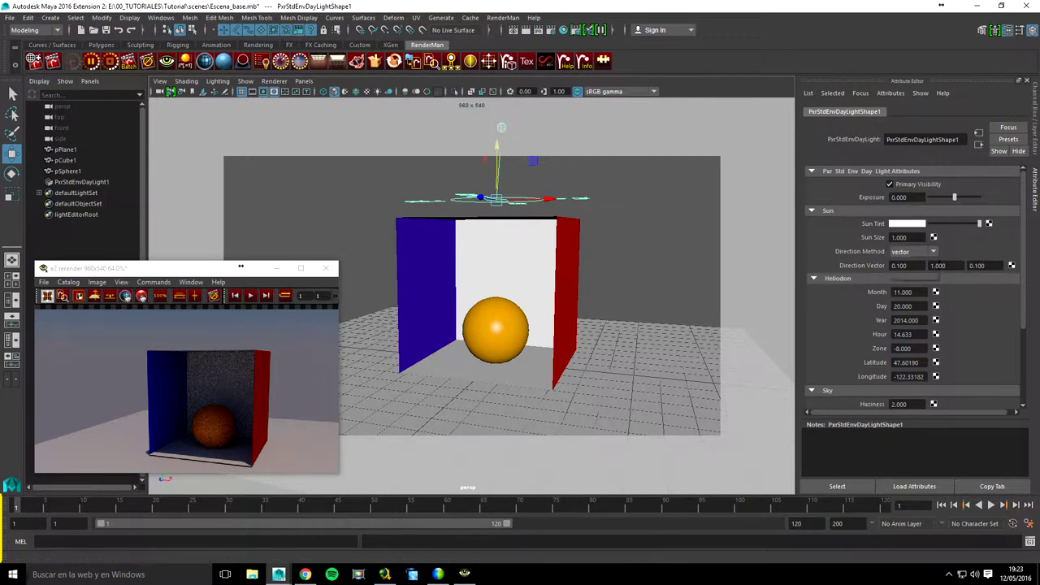
click(913, 251)
click(900, 263)
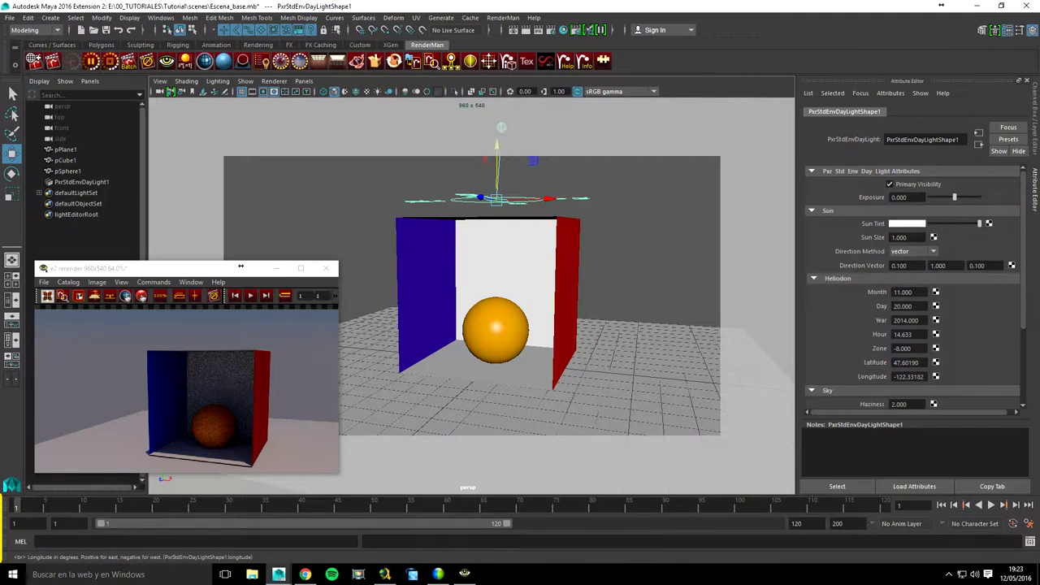
click(912, 251)
click(910, 265)
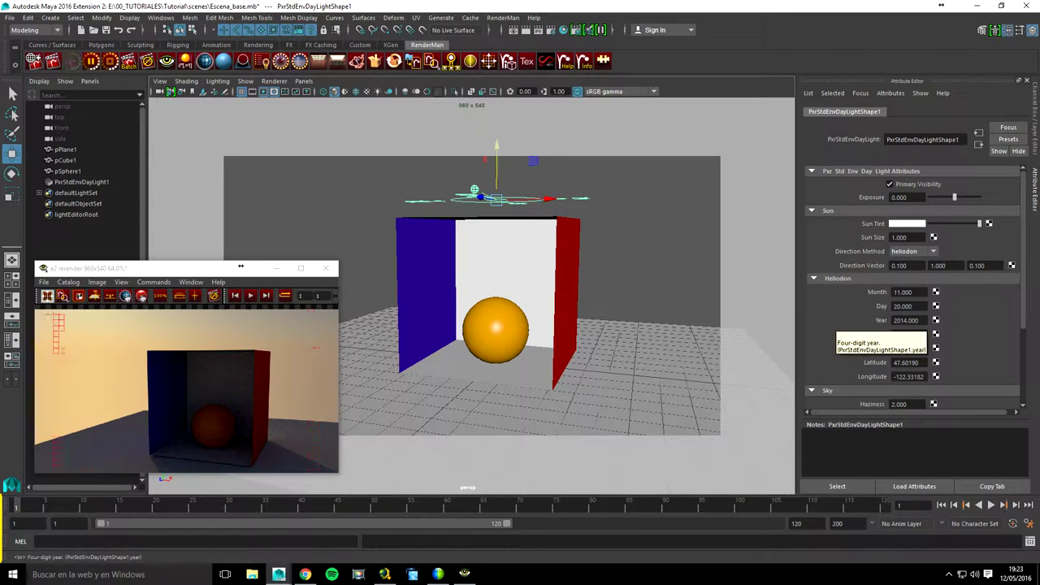
Step: Set the daylight's Latitude to 47.60449 and its Hour to 7
key(Return)
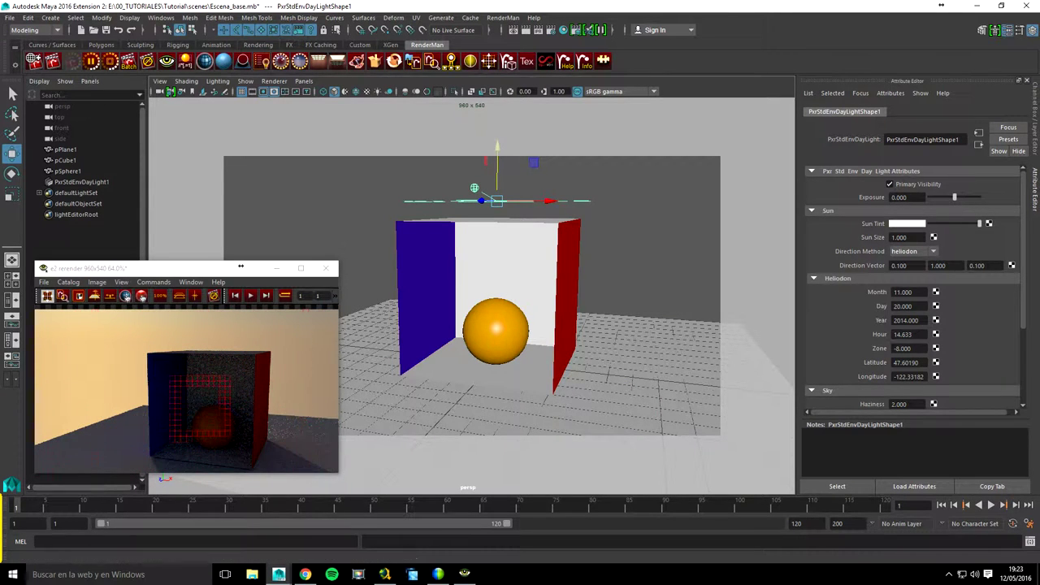
key(Tab)
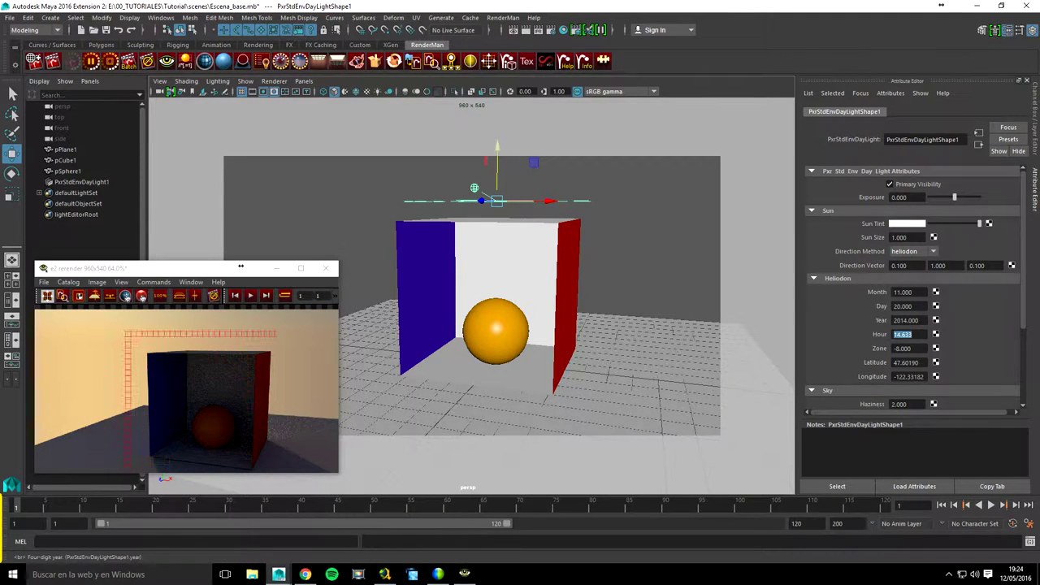
text(17)
key(Return)
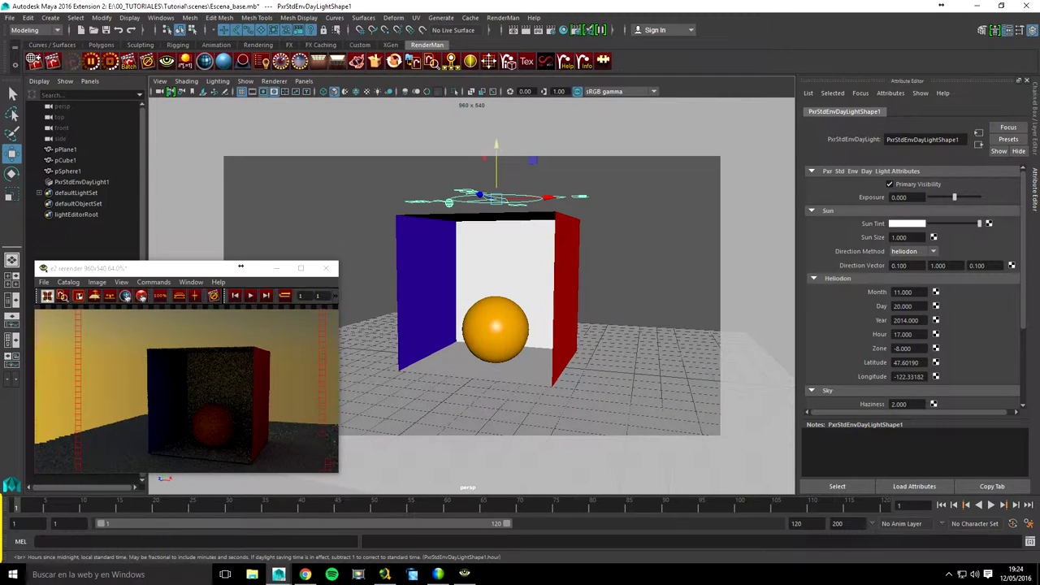
key(Return)
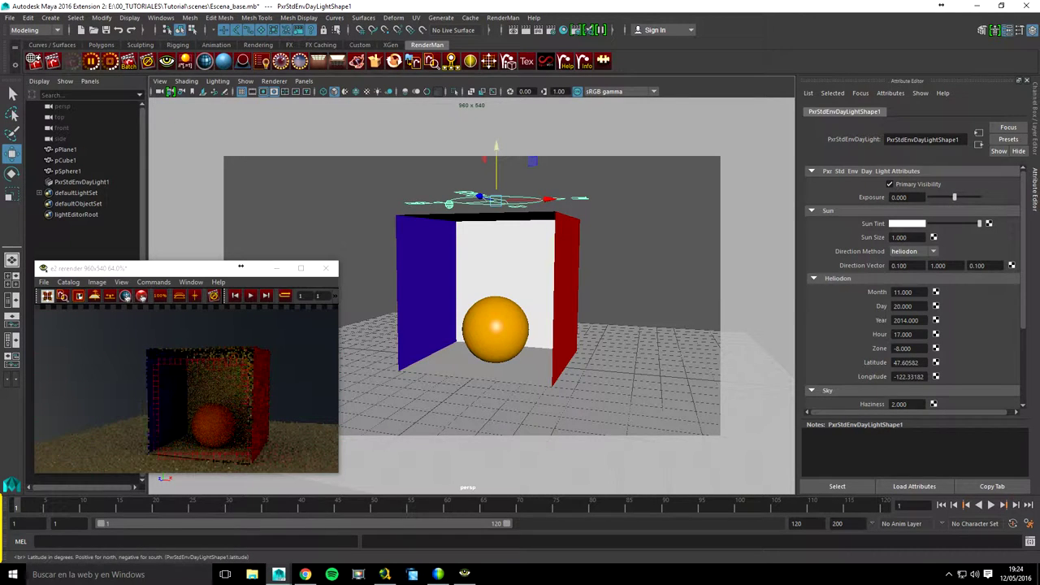
text(47.60449)
key(Tab)
text(-122.33026)
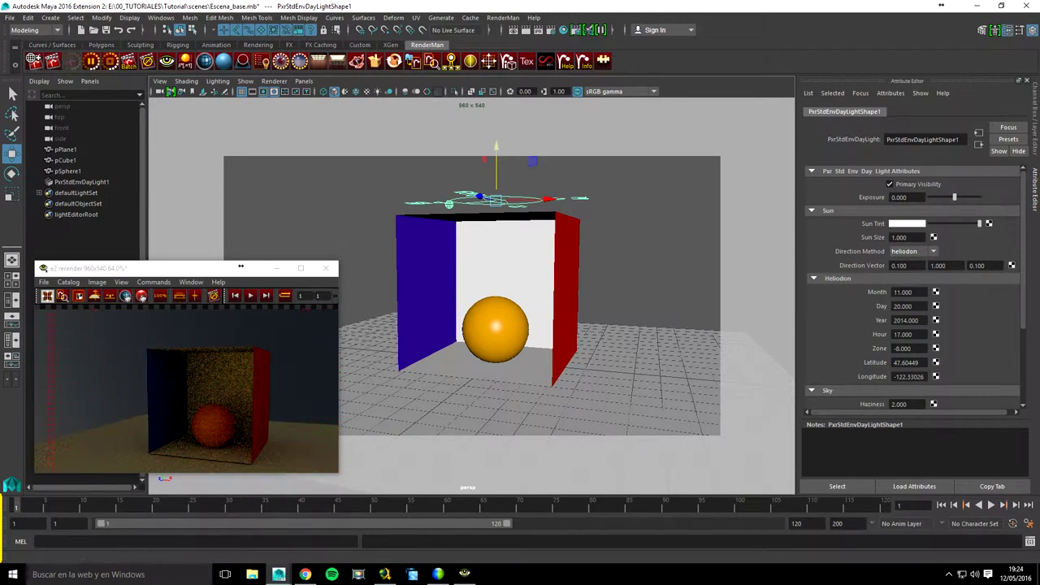
click(902, 334)
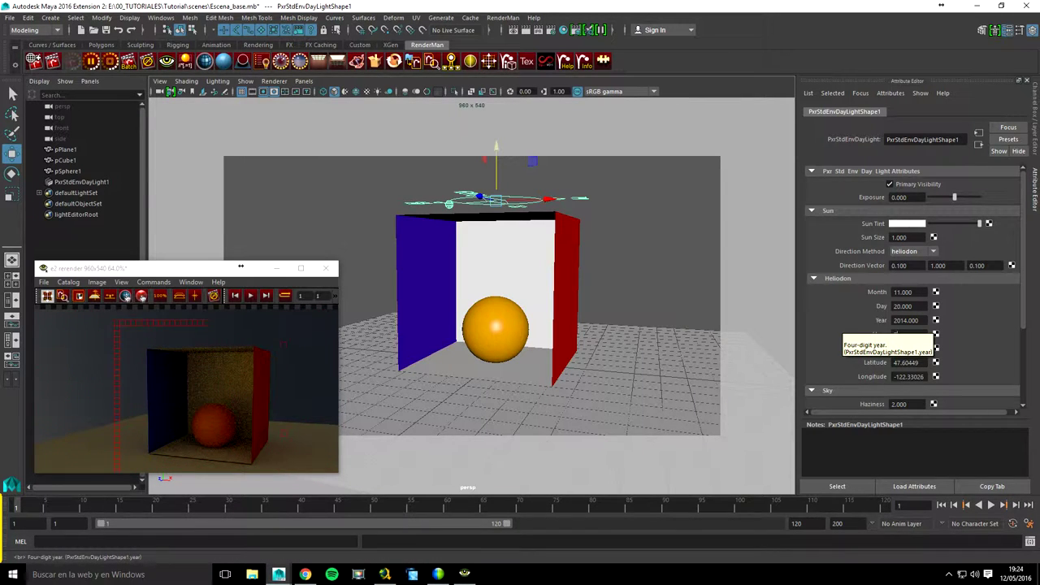
text(7)
key(Return)
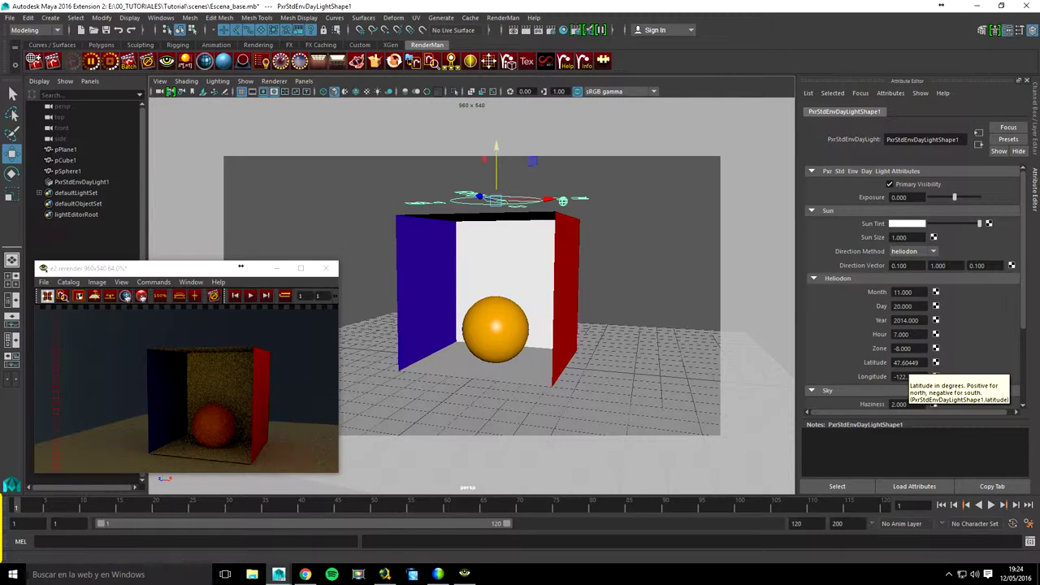
Step: Rotate the daylight about -108 degrees around its Y axis
click(1008, 139)
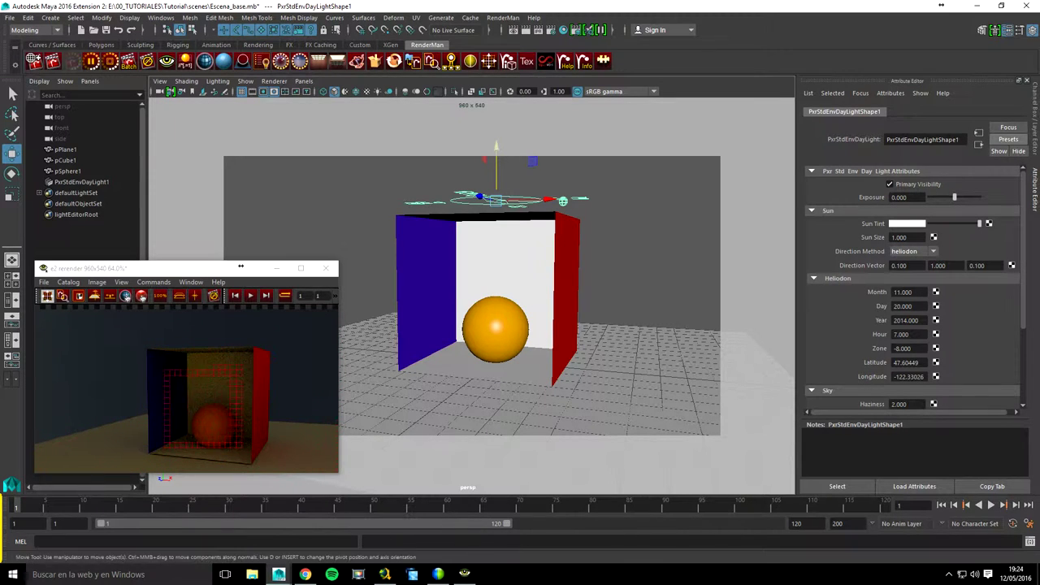
key(e)
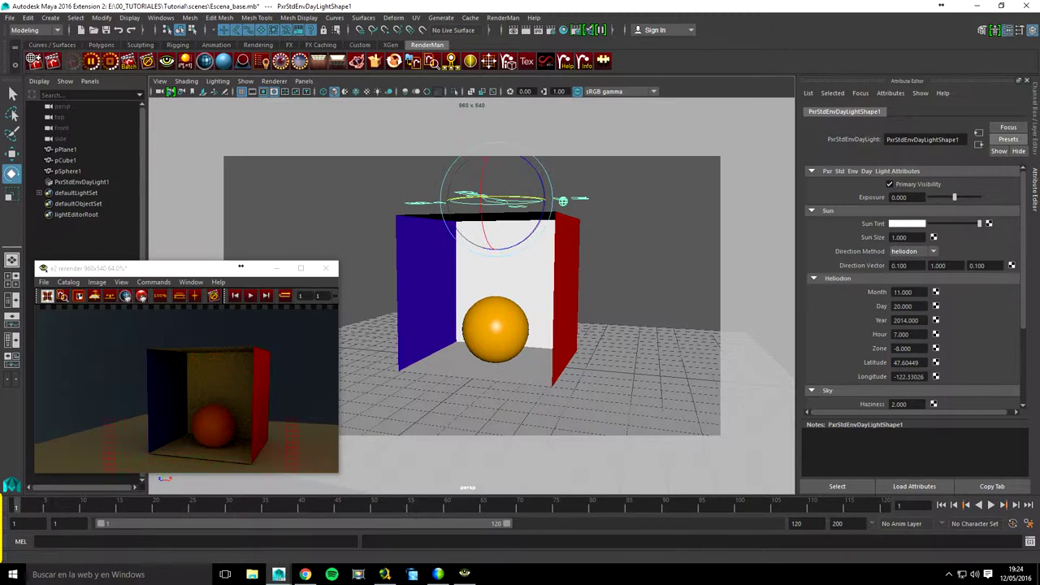
mouse_move(562, 201)
mouse_down()
mouse_move(482, 195)
mouse_move(565, 200)
mouse_up()
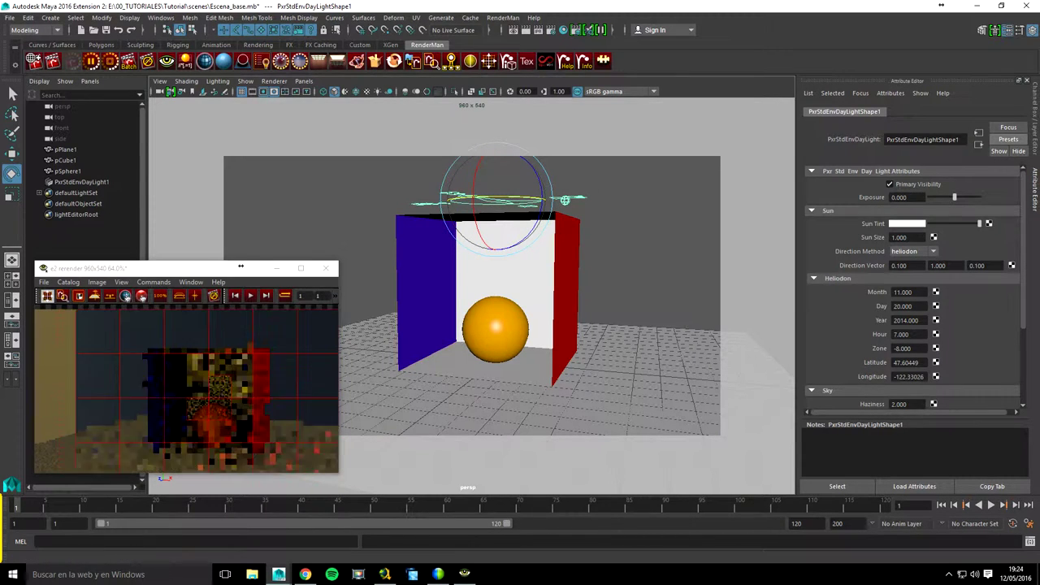
Step: Switch the sun Direction Method to vector and drag the sun handle in the viewport
click(910, 251)
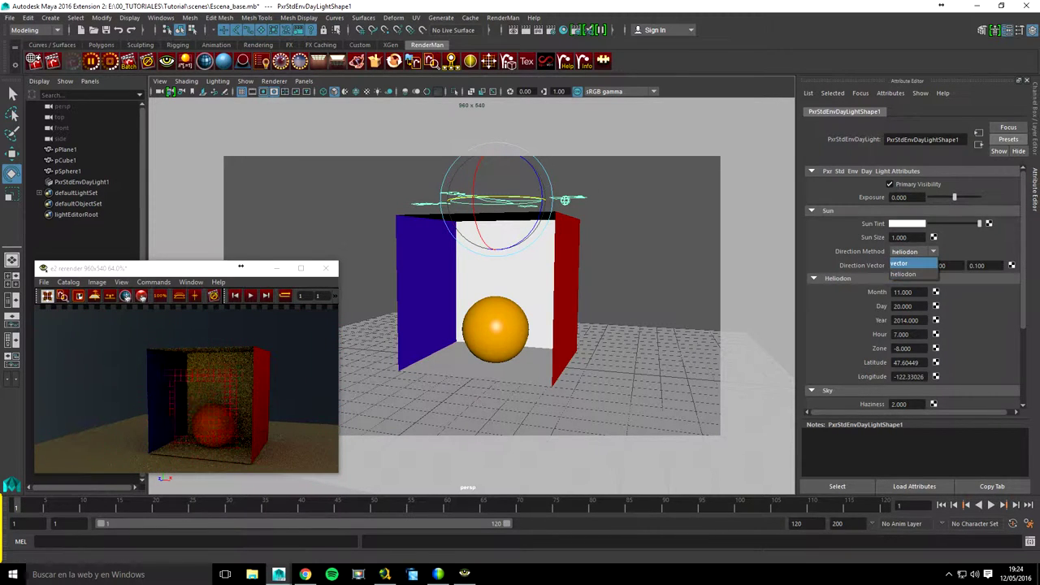
click(899, 264)
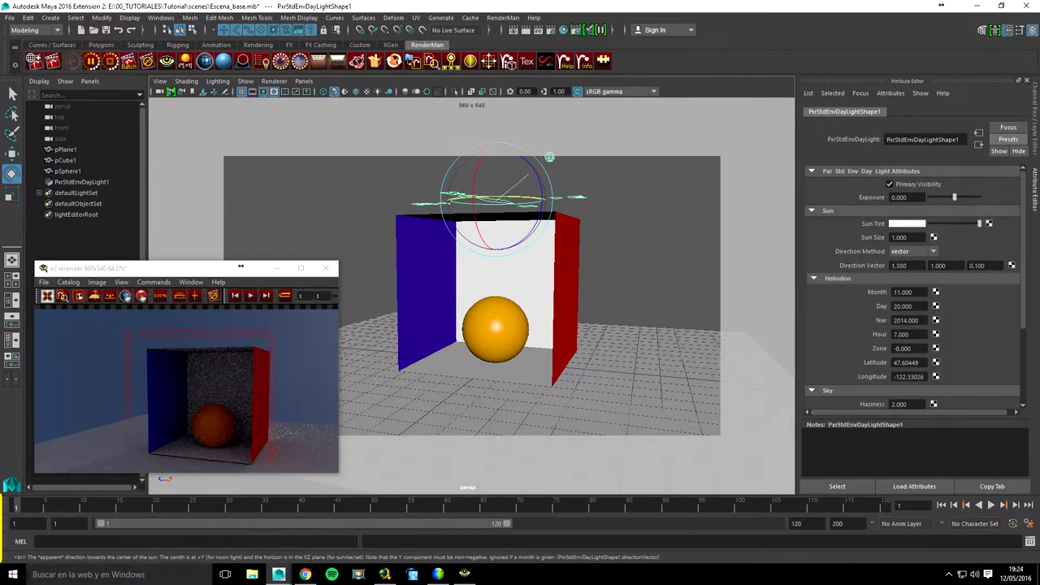
drag(550, 157, 551, 158)
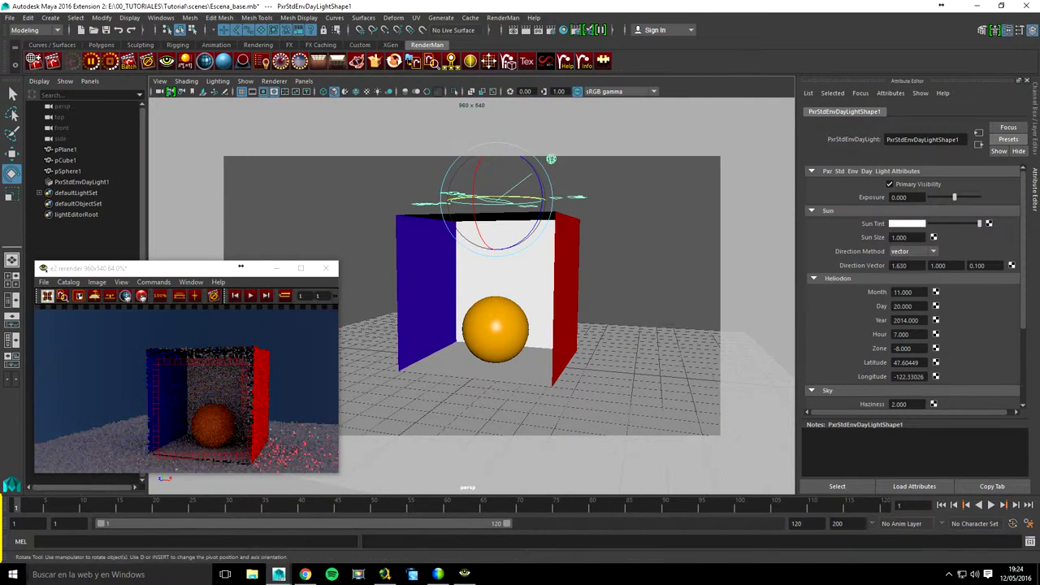
mouse_move(551, 158)
mouse_down()
mouse_move(543, 148)
mouse_move(501, 147)
mouse_up()
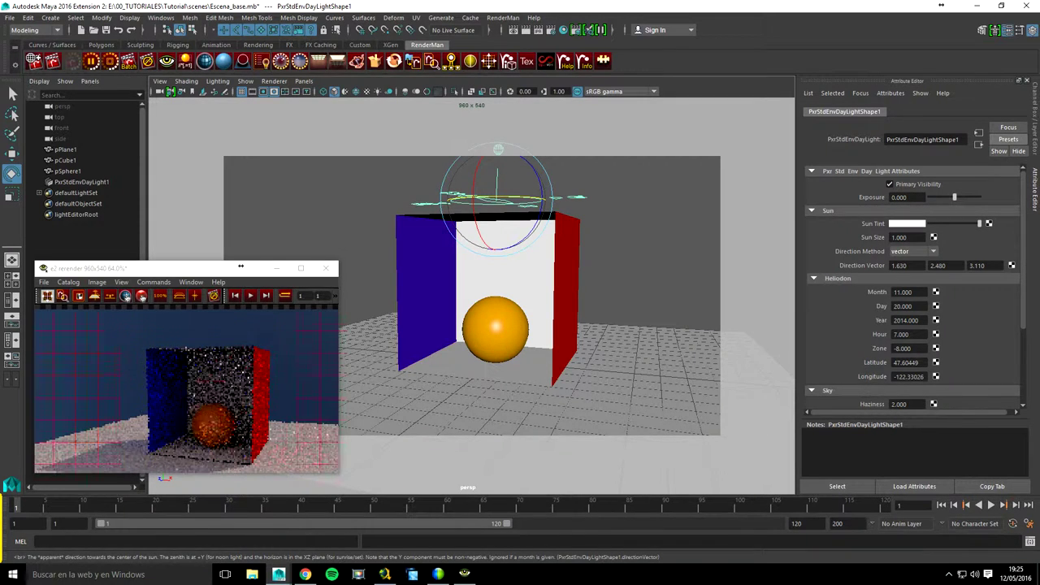
drag(498, 148, 497, 144)
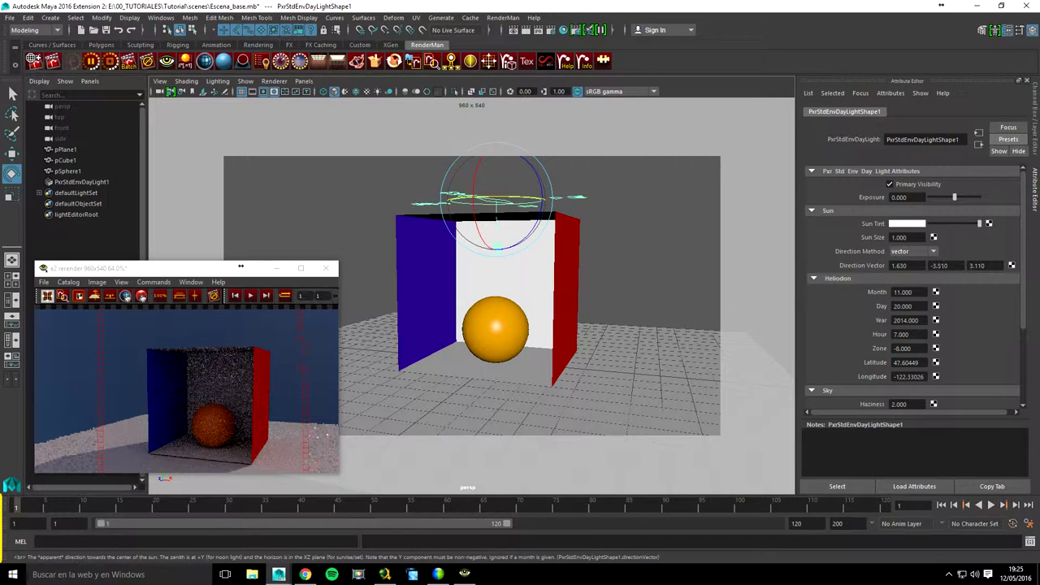
drag(498, 139, 536, 153)
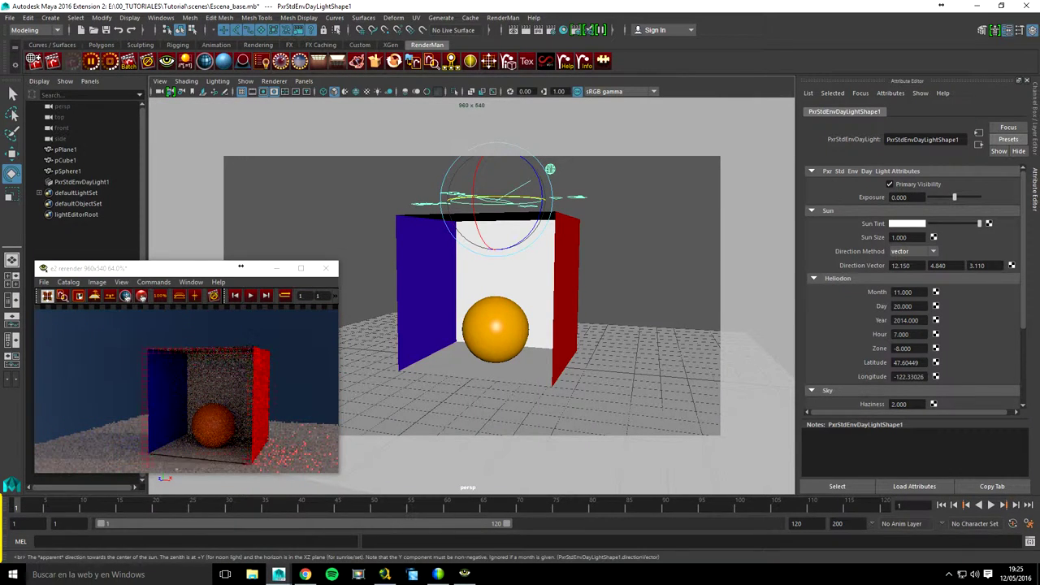
drag(557, 180, 558, 182)
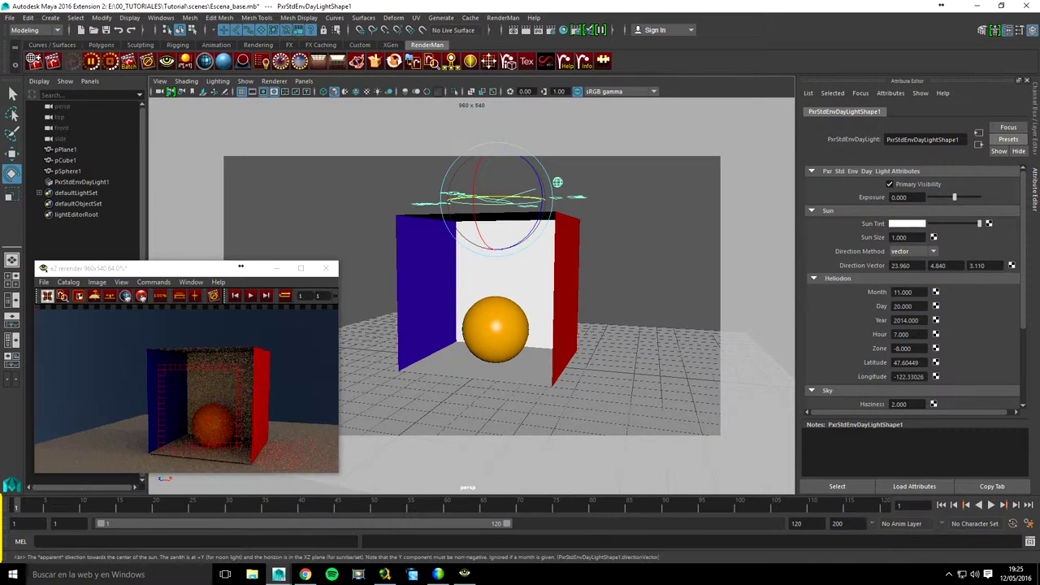
Step: Enter Direction Vector values 23.960, 5.530 and 16.800
text(14.01)
key(Return)
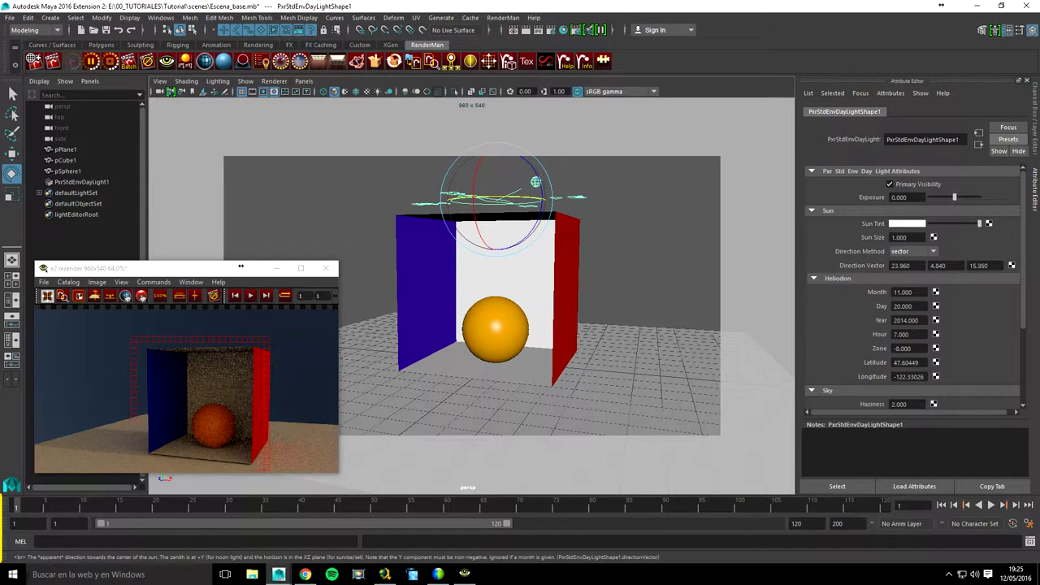
text(5.53)
key(Tab)
text(16.8)
key(Return)
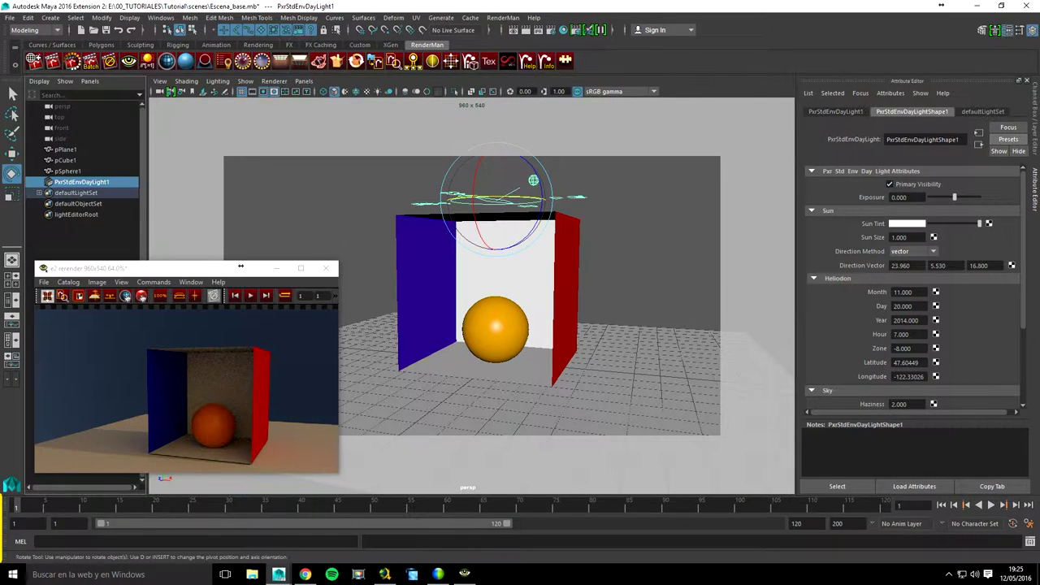
Step: Replace the day light with a PxrStdAreaLight and lower it toward the box top
key(Delete)
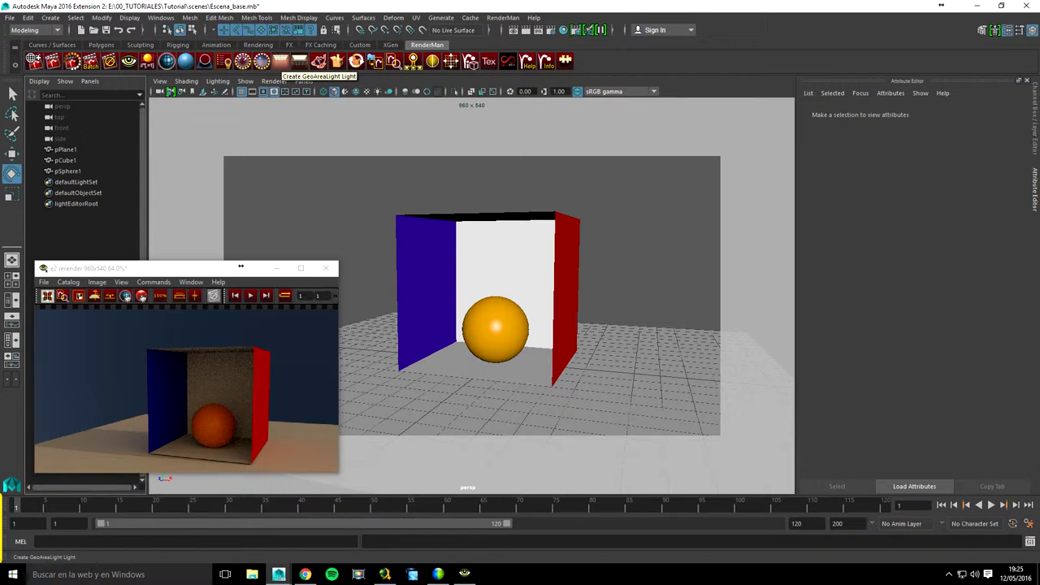
click(280, 61)
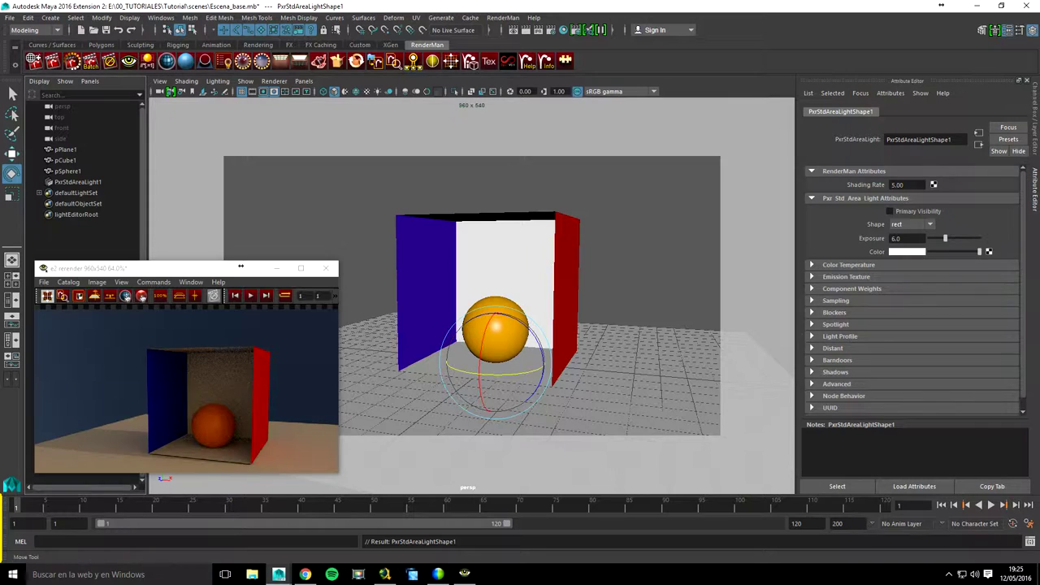
key(w)
drag(495, 313, 496, 220)
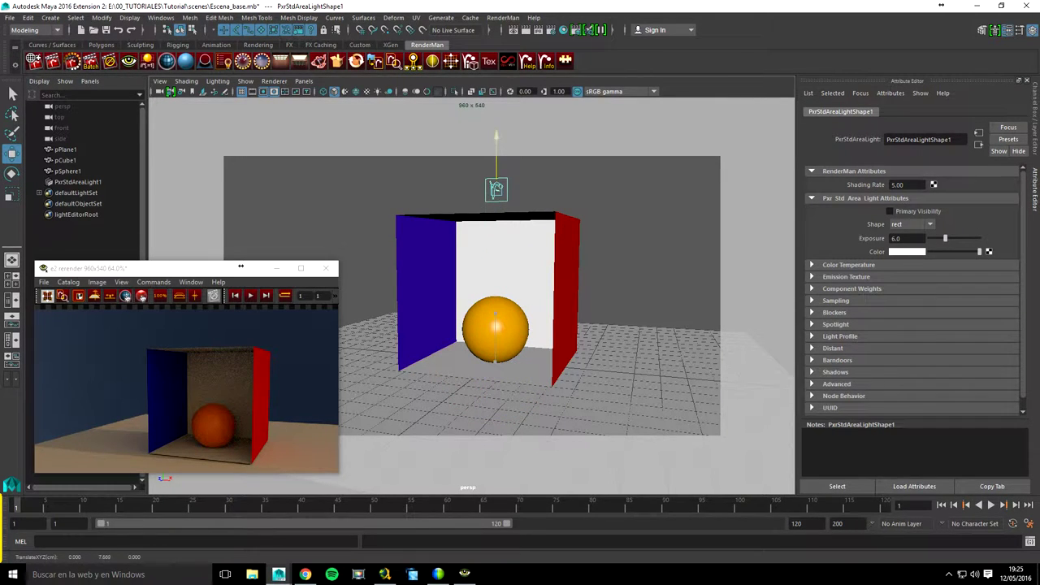
alt+drag(529, 342, 455, 293)
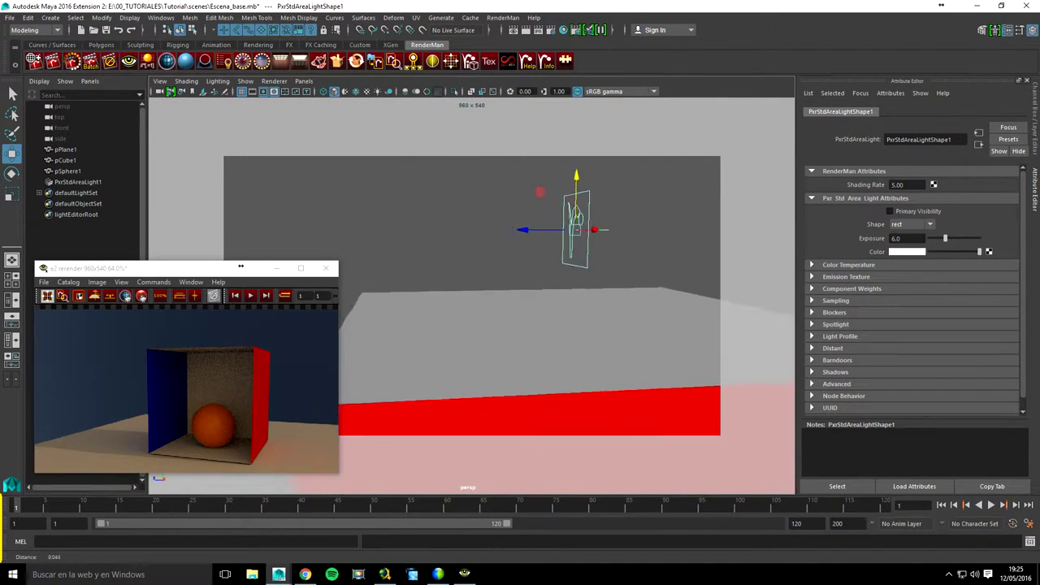
alt+middle_drag(528, 341, 504, 349)
alt+middle_drag(569, 244, 462, 288)
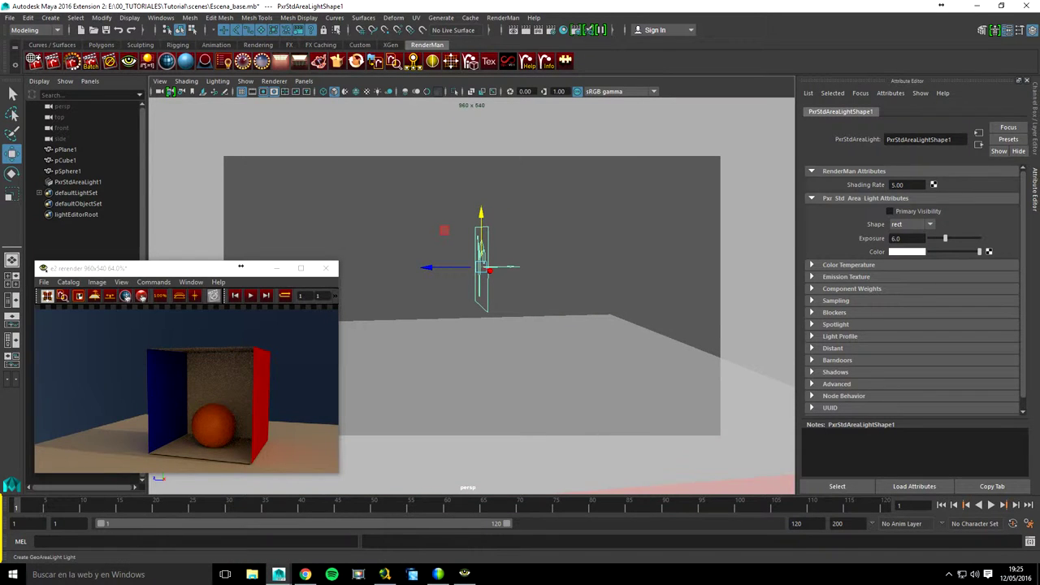
alt+drag(488, 268, 414, 269)
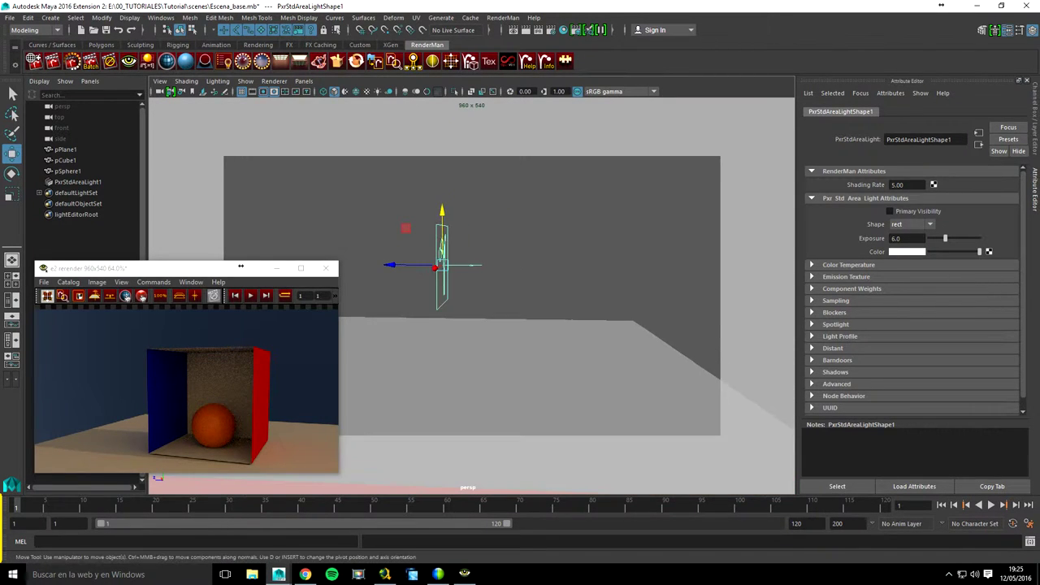
alt+drag(487, 325, 585, 309)
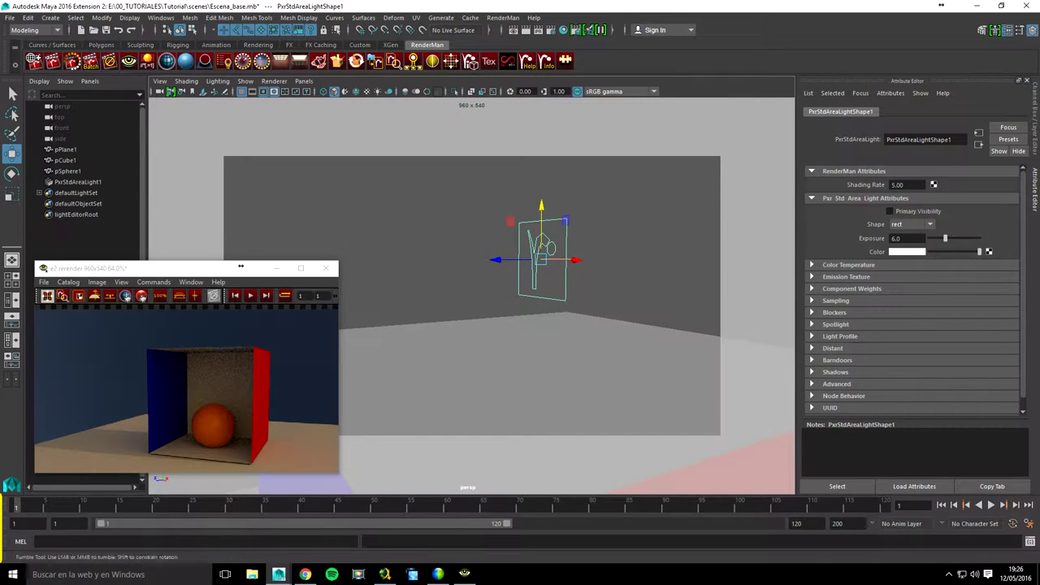
mouse_move(528, 325)
alt+mouse_down()
mouse_move(455, 325)
mouse_move(529, 321)
alt+mouse_up()
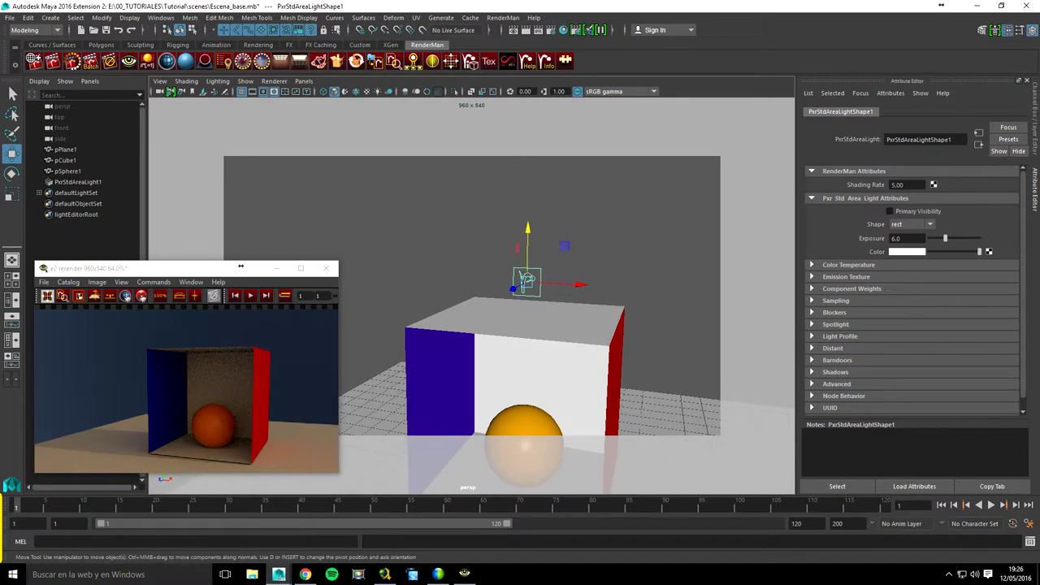
drag(527, 231, 527, 284)
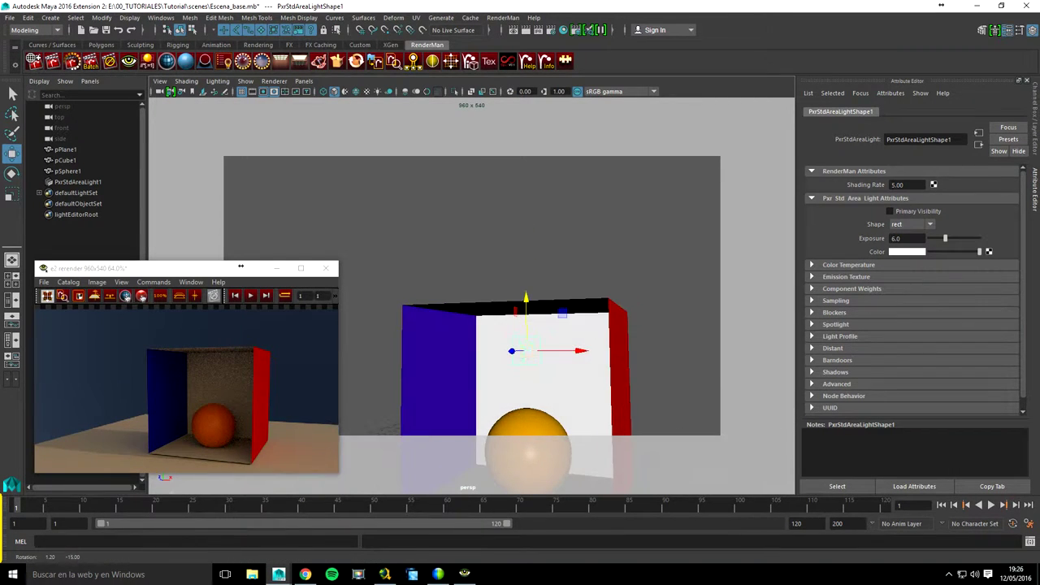
scroll(512, 325, up, 3)
scroll(512, 325, up, 3)
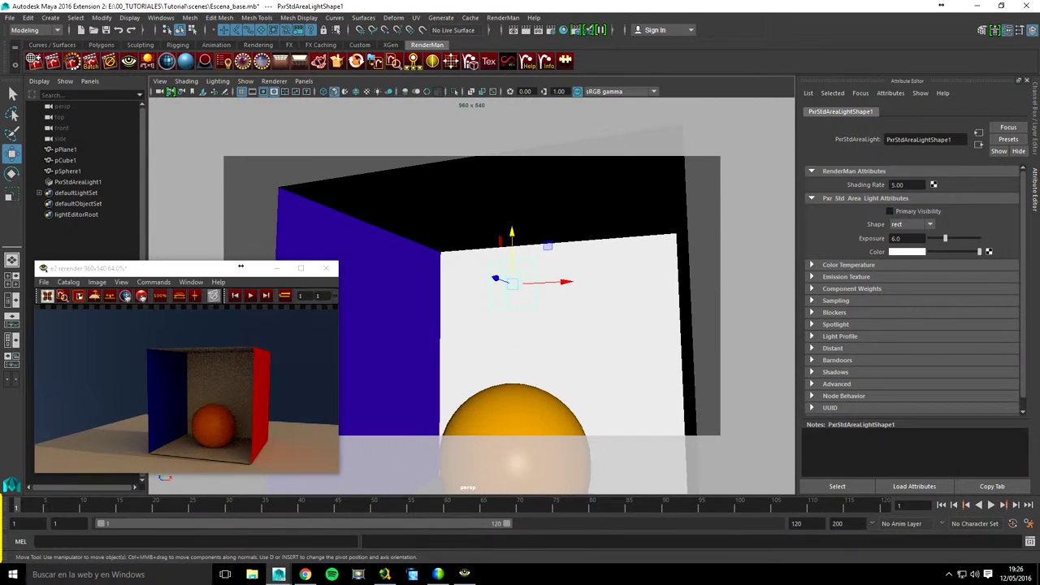
Step: Rotate the area light -90 in X, place it under the box ceiling, and scale it up
key(e)
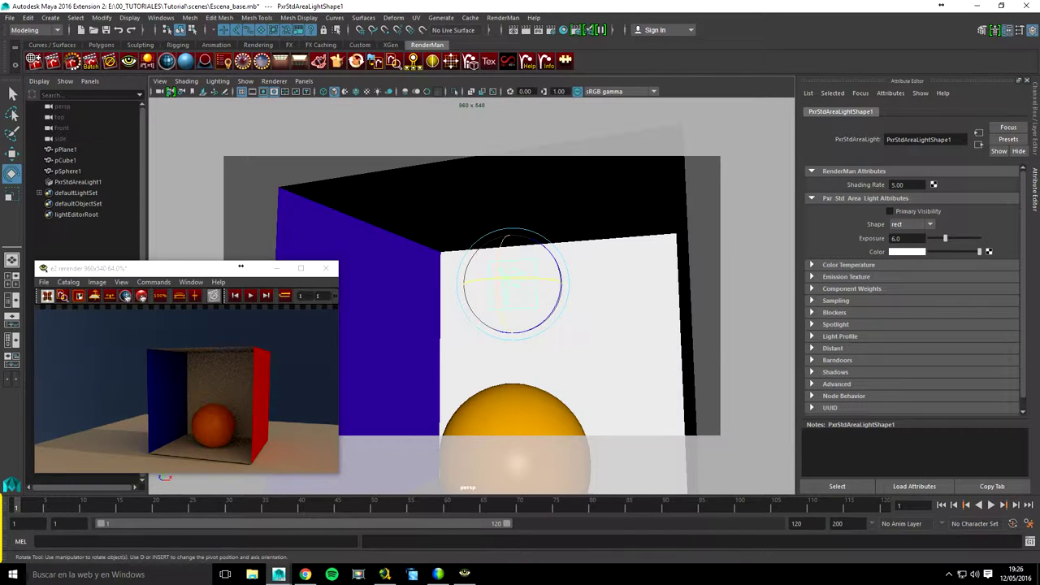
drag(512, 236, 512, 332)
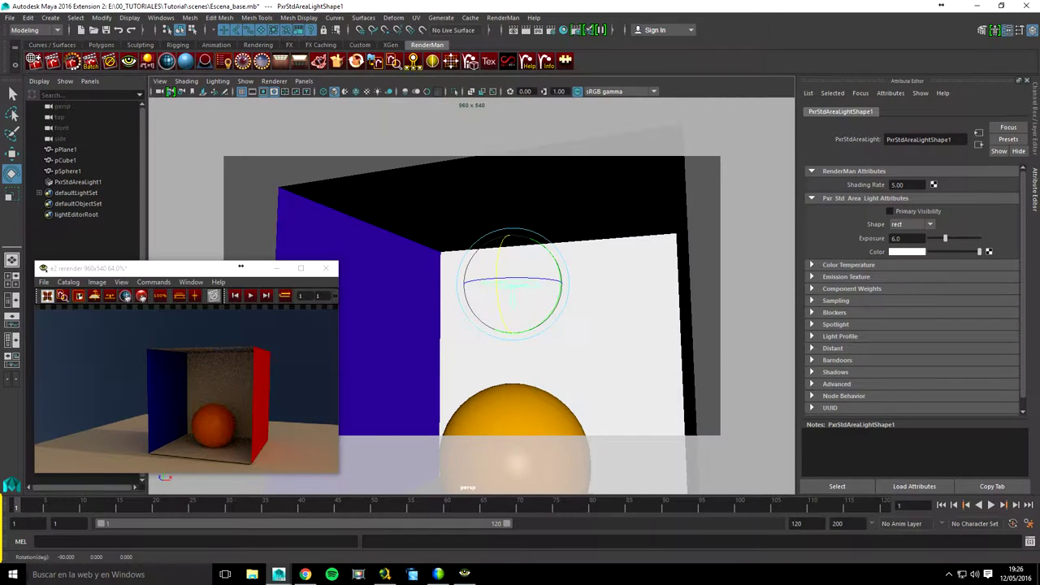
key(w)
drag(512, 244, 512, 178)
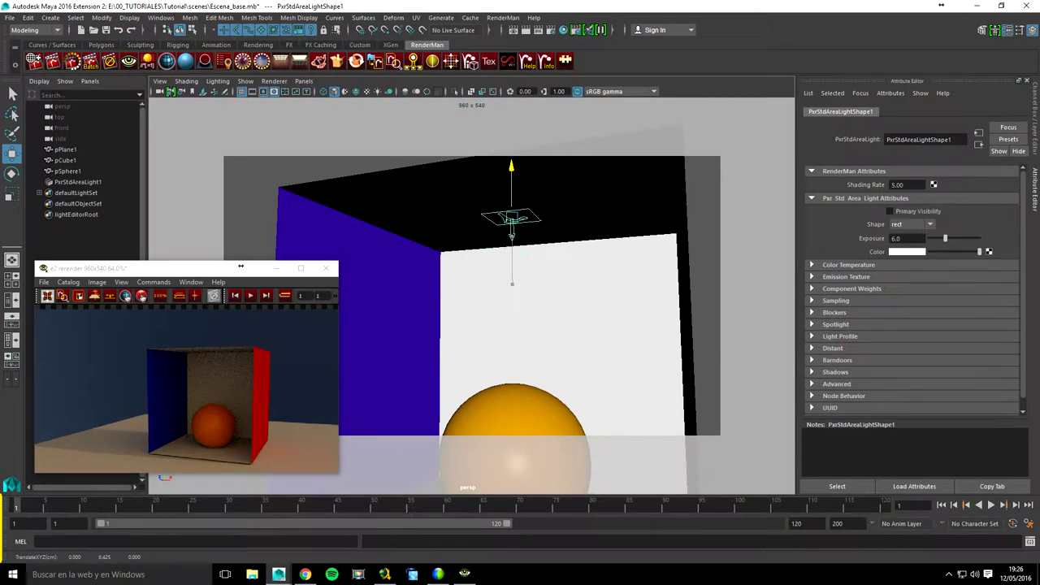
mouse_move(512, 226)
mouse_down()
mouse_move(512, 240)
mouse_move(650, 213)
mouse_up()
key(r)
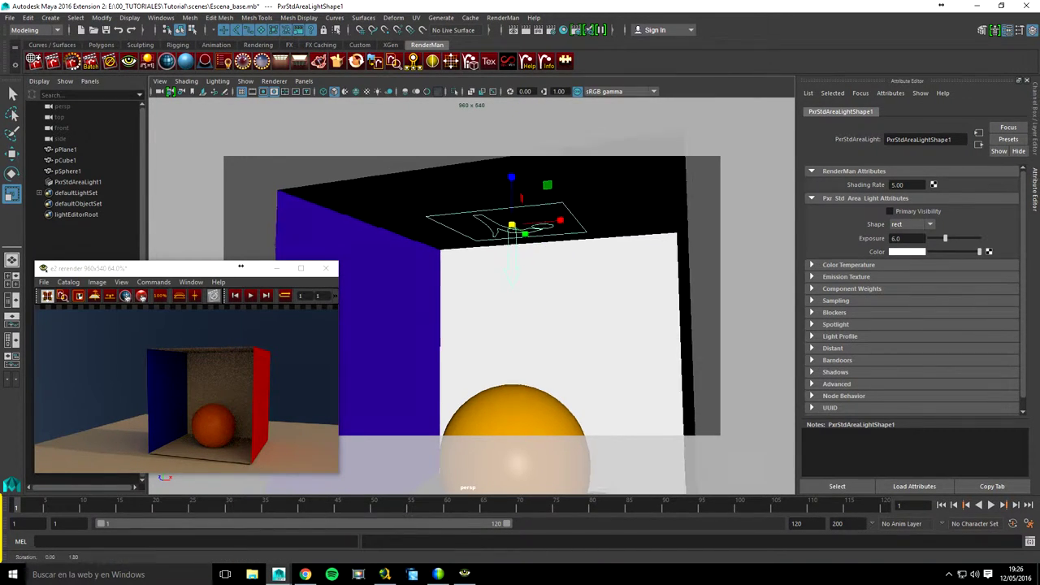
alt+drag(512, 238, 512, 280)
alt+right_drag(512, 325, 455, 325)
alt+drag(512, 325, 488, 325)
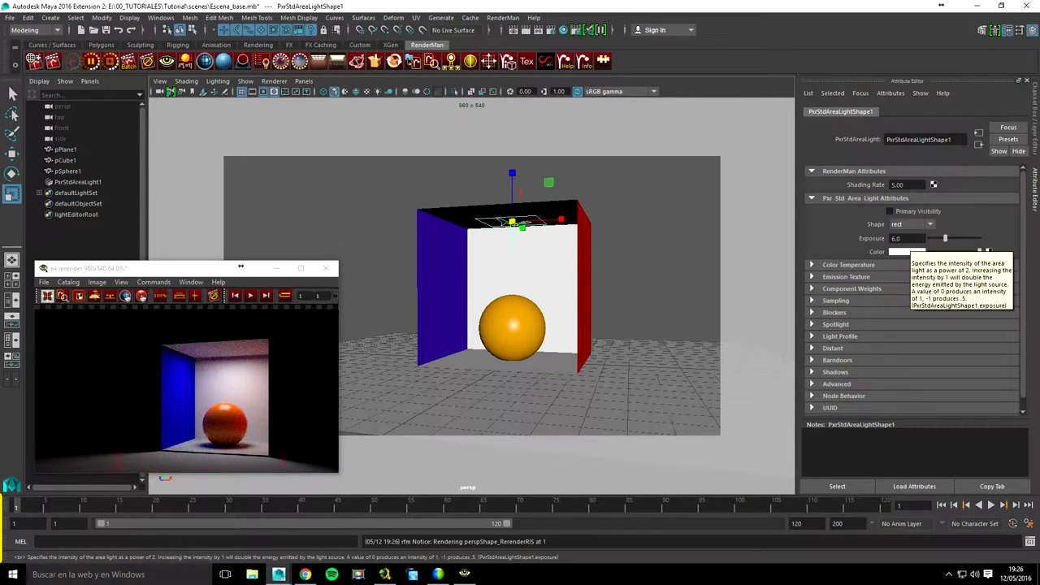
Step: Set the area light's Exposure to 6.0
drag(945, 238, 944, 238)
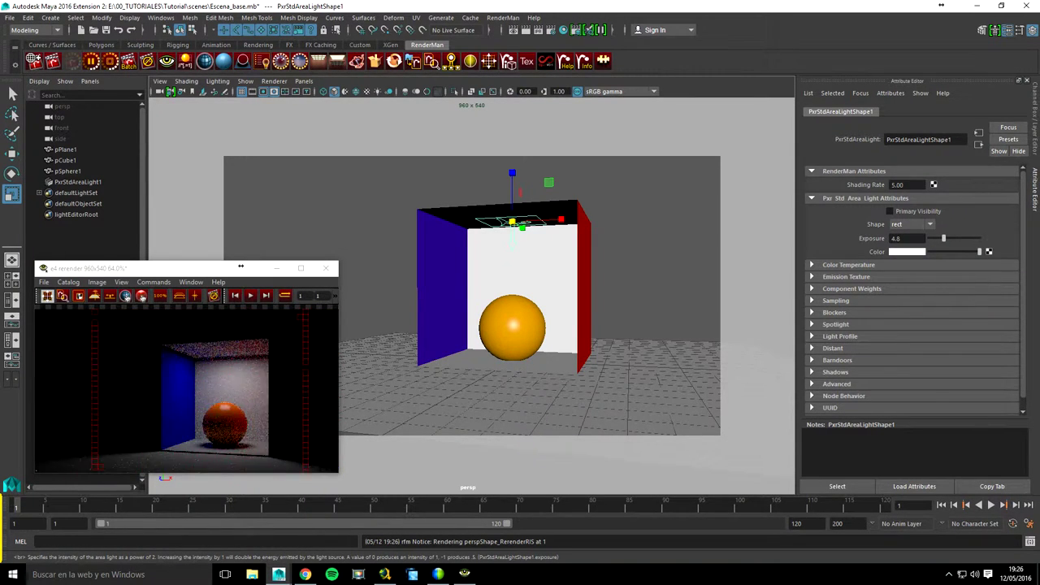
text(6)
key(Tab)
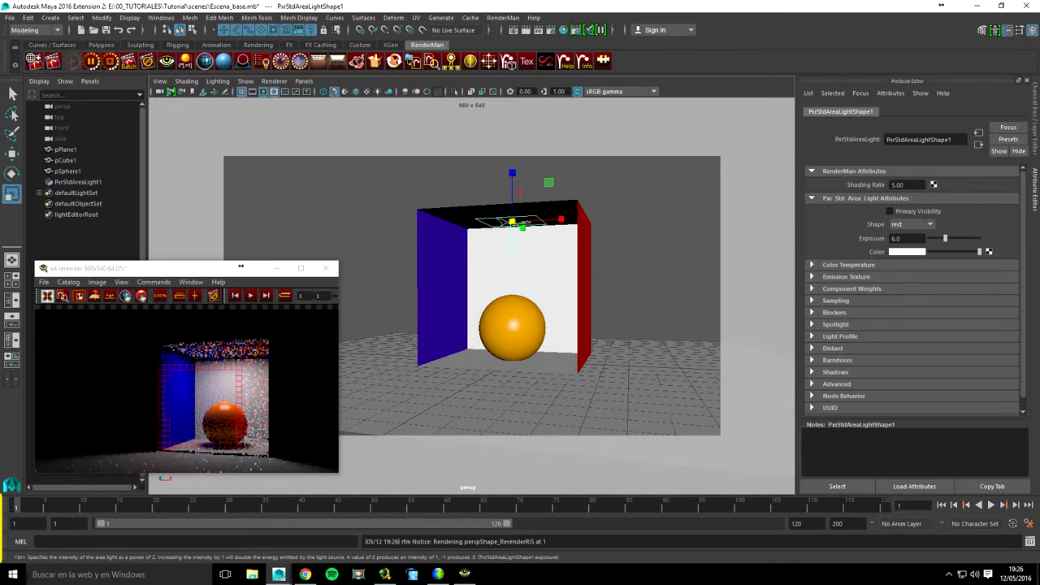
Step: Try yellow, red and white light colours, finishing on red
click(907, 251)
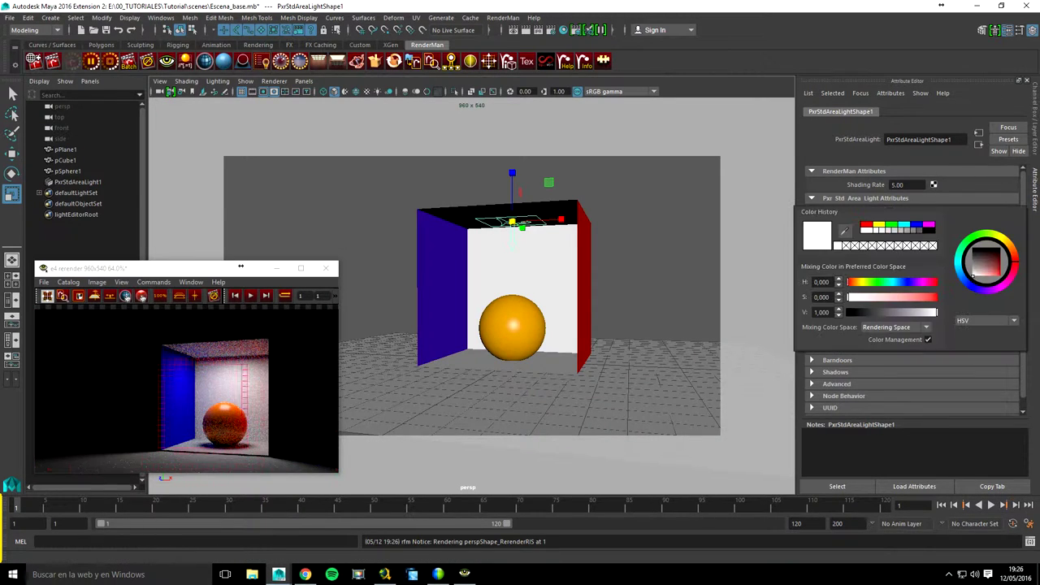
click(878, 224)
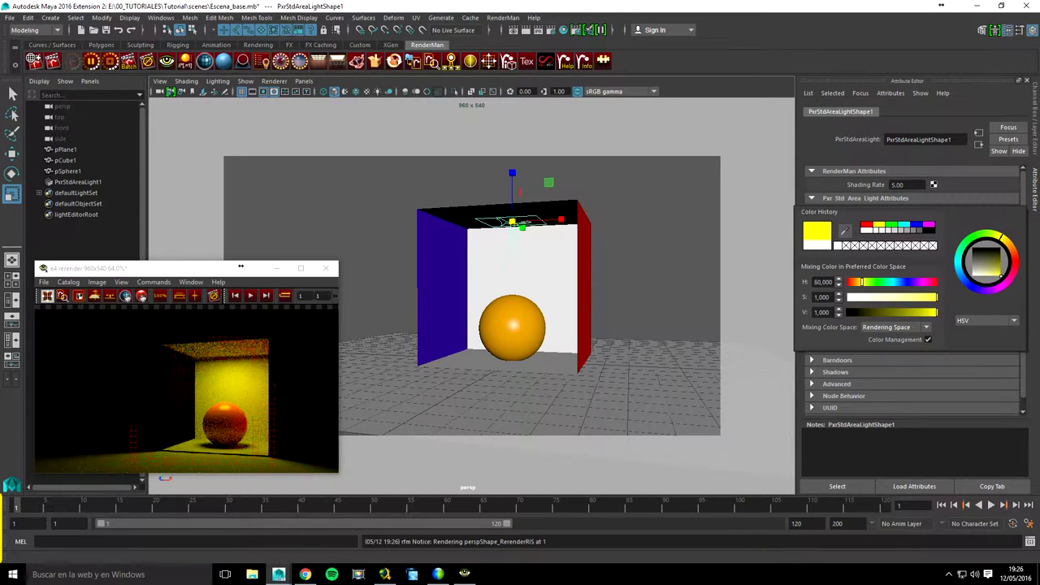
click(866, 224)
click(817, 245)
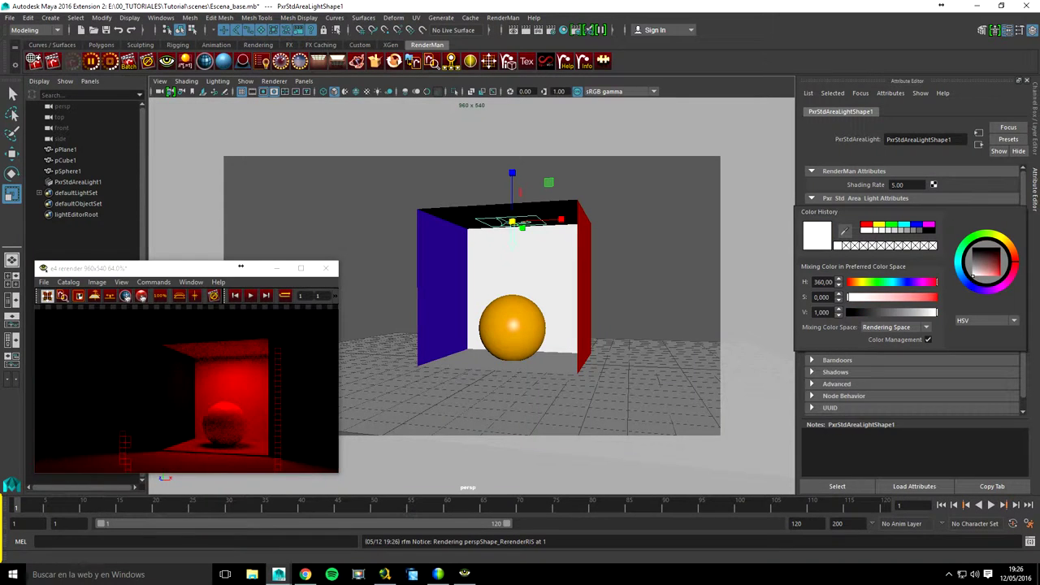
click(867, 224)
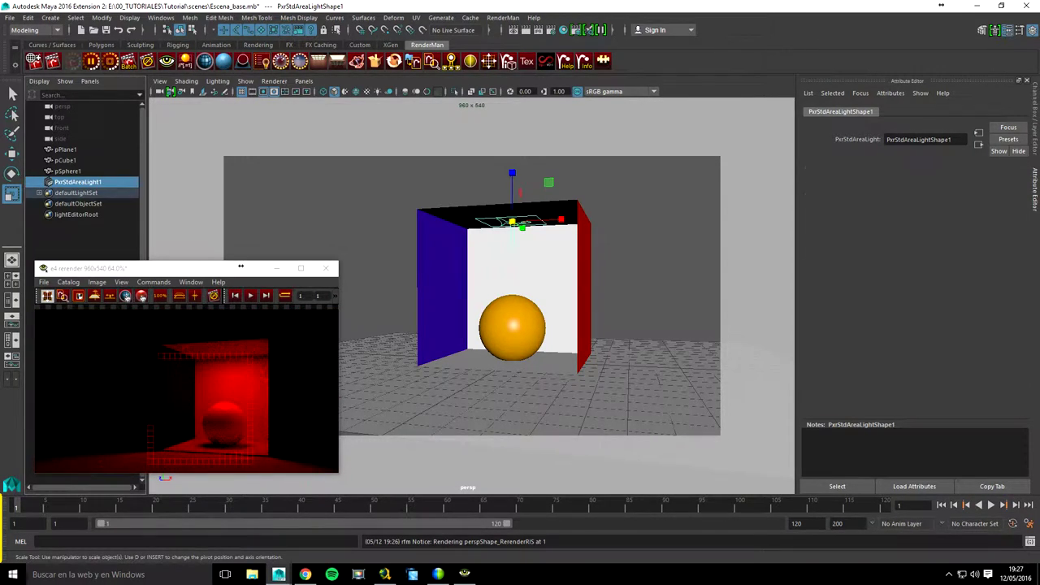
Step: Reset the light colour to white, test Color Temperature 3000, then disable temperature
click(906, 251)
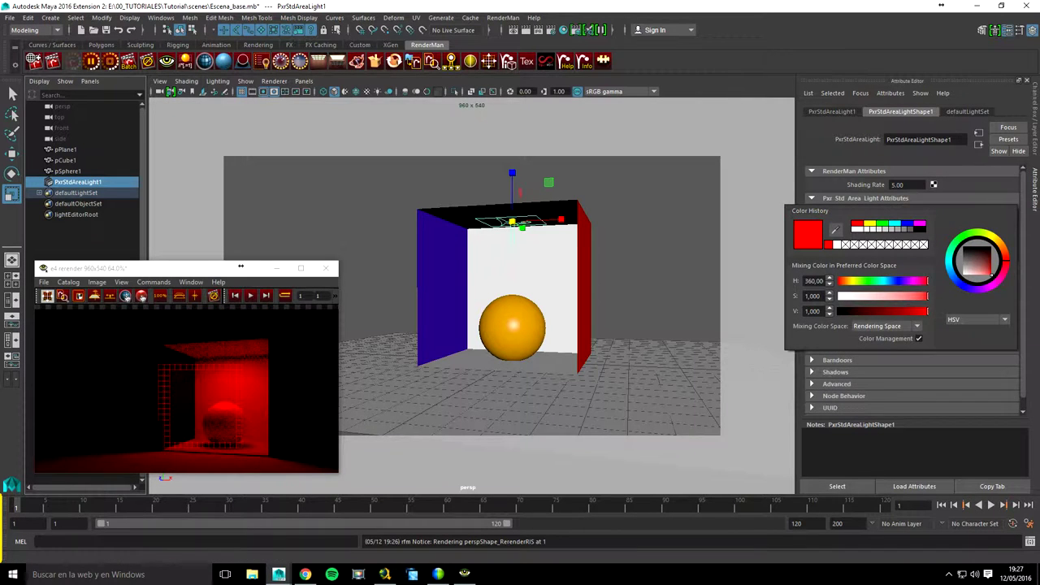
click(926, 312)
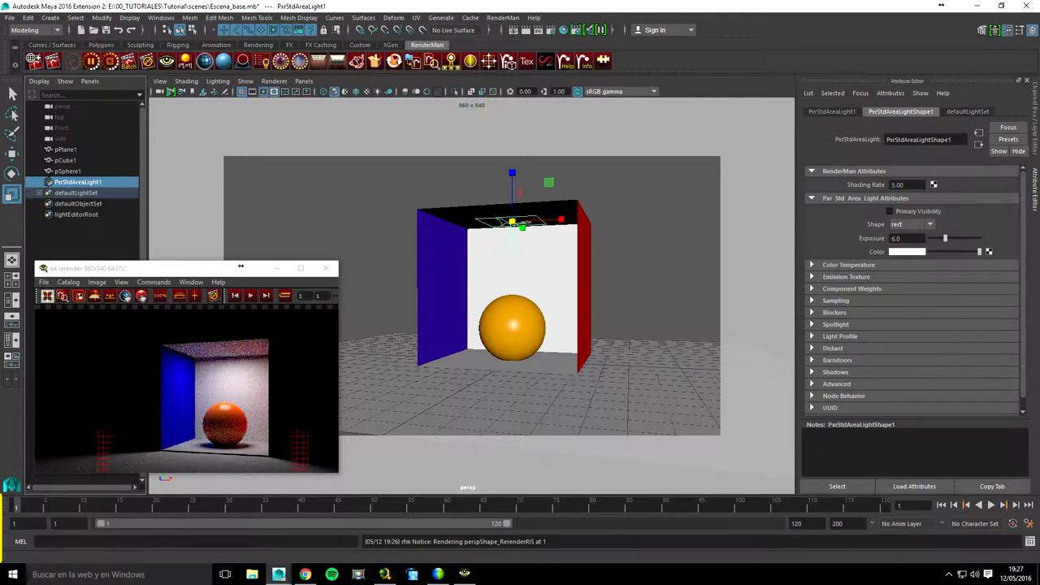
click(849, 264)
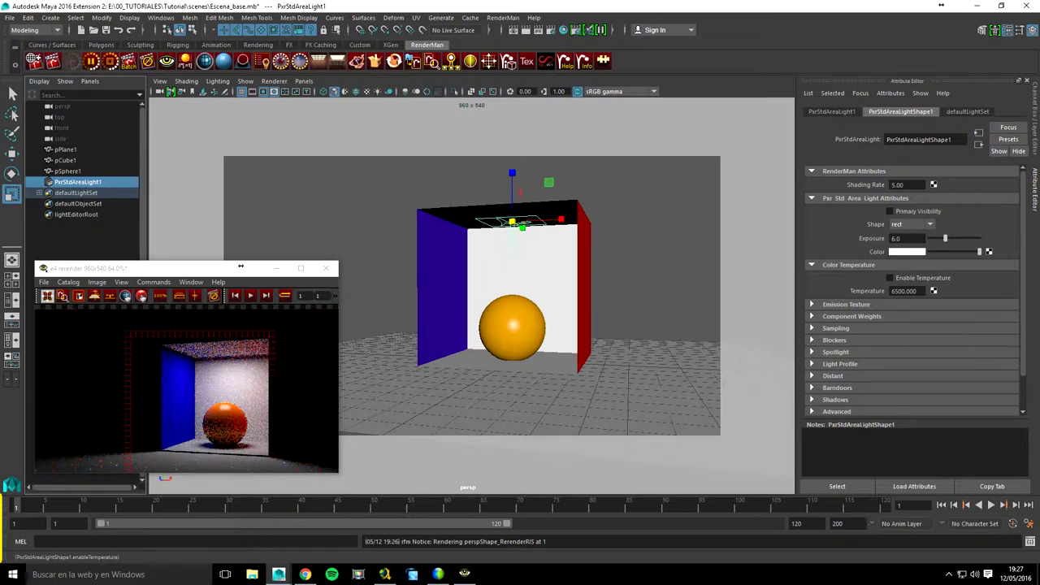
click(890, 277)
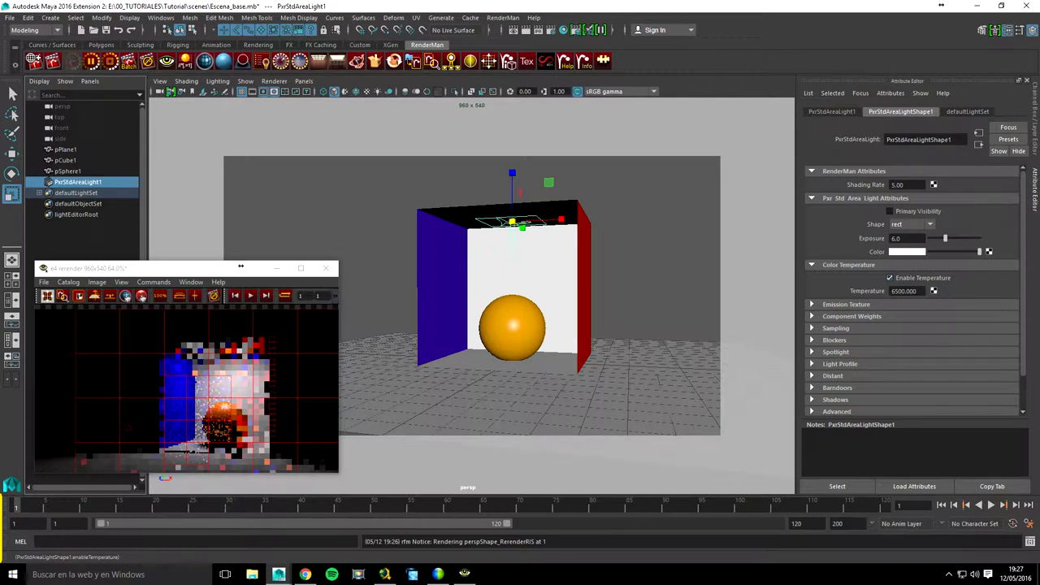
mouse_move(905, 291)
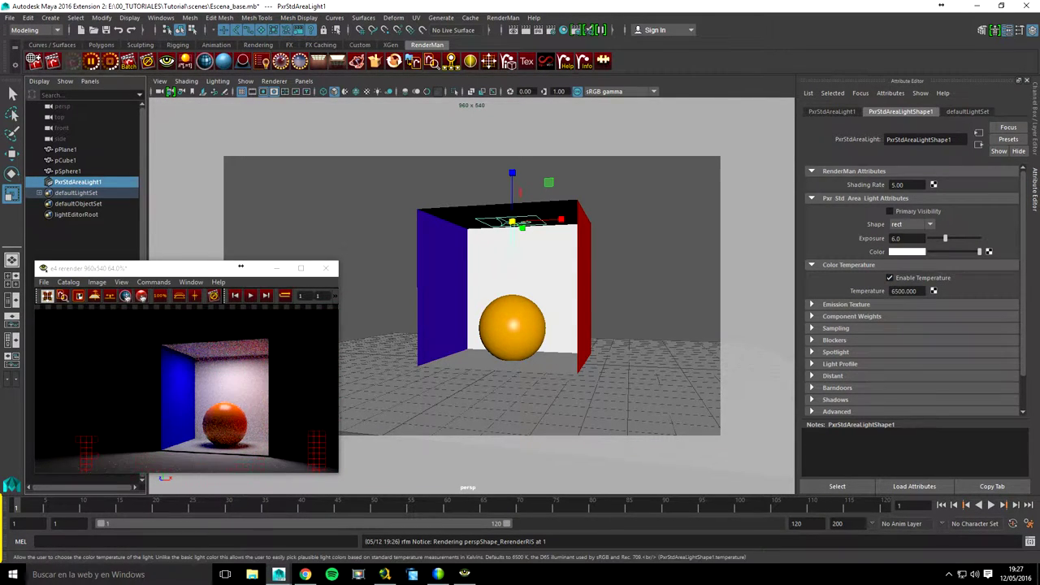
key(Tab)
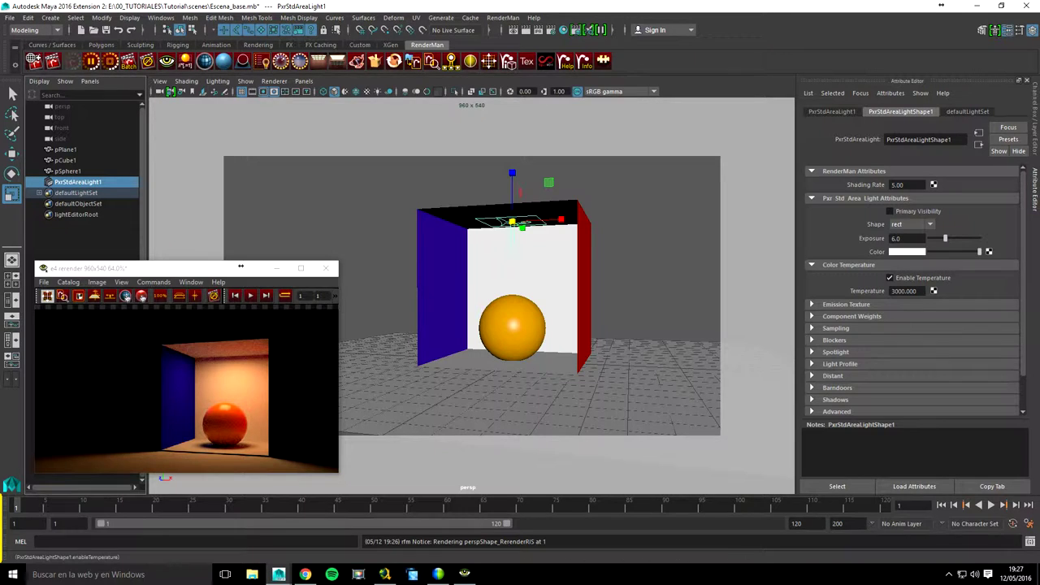
click(889, 277)
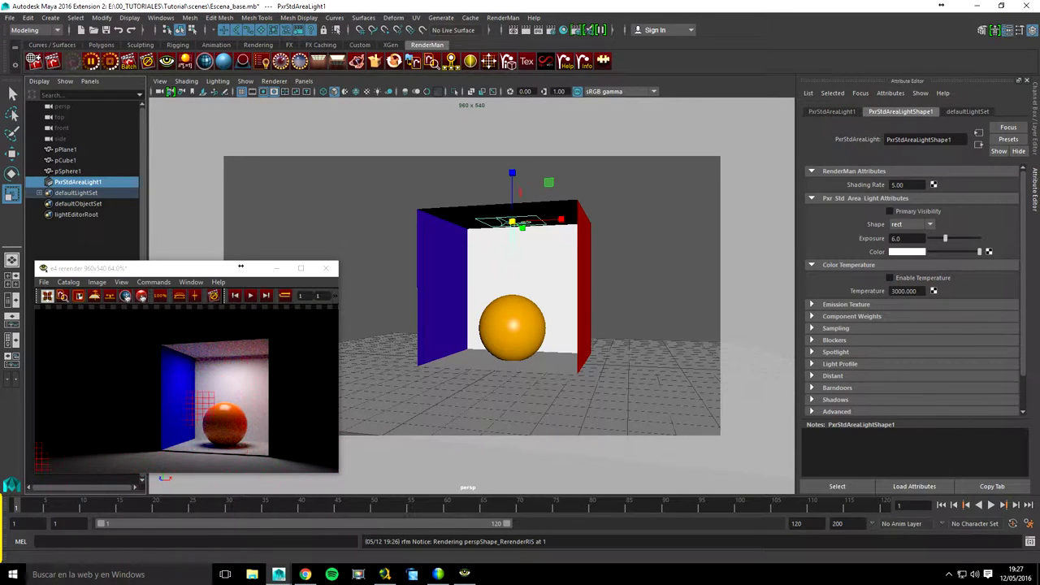
Step: Turn on Primary Visibility so the area light renders as a bright rectangle on the box ceiling
key(r)
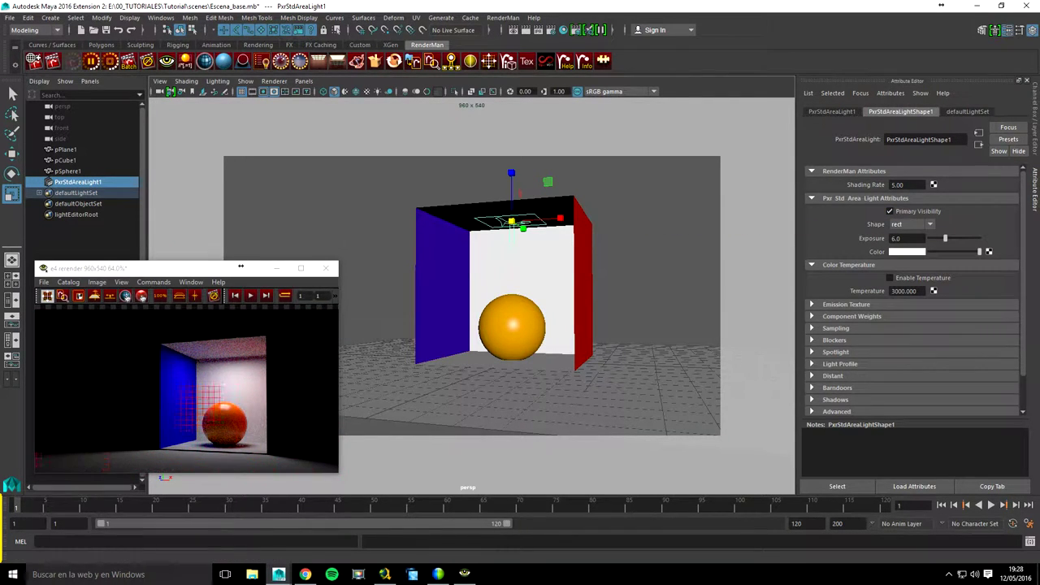
click(241, 266)
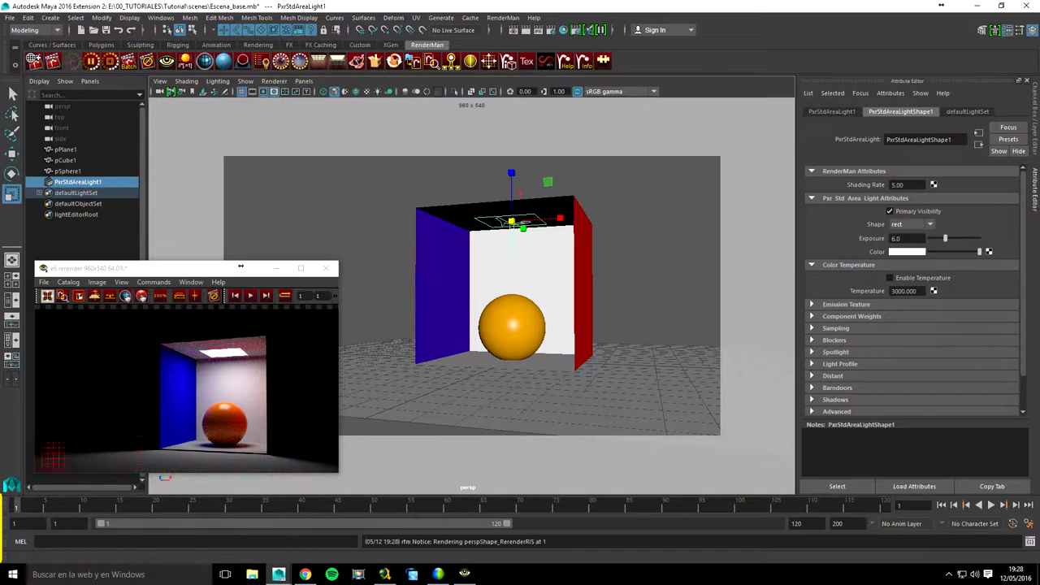
click(911, 224)
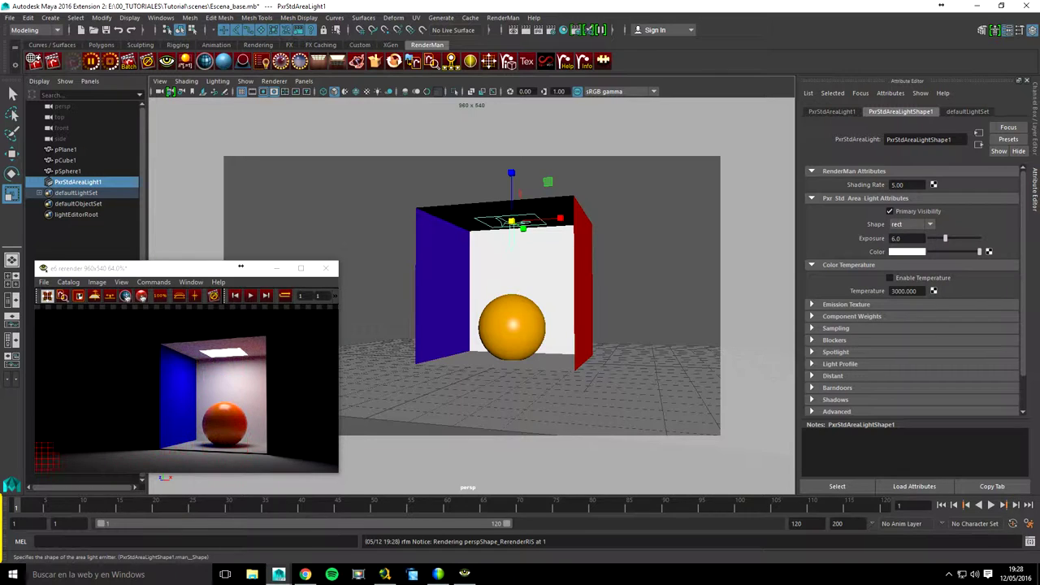
Step: Change the area light's Shape to disk, then to sphere, checking each in the IPR render
click(896, 247)
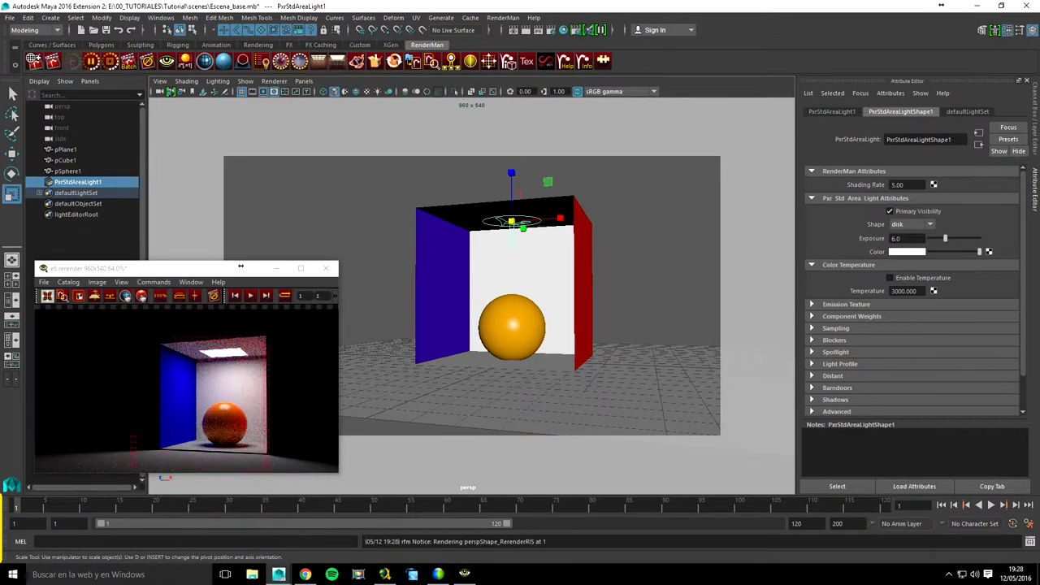
click(241, 266)
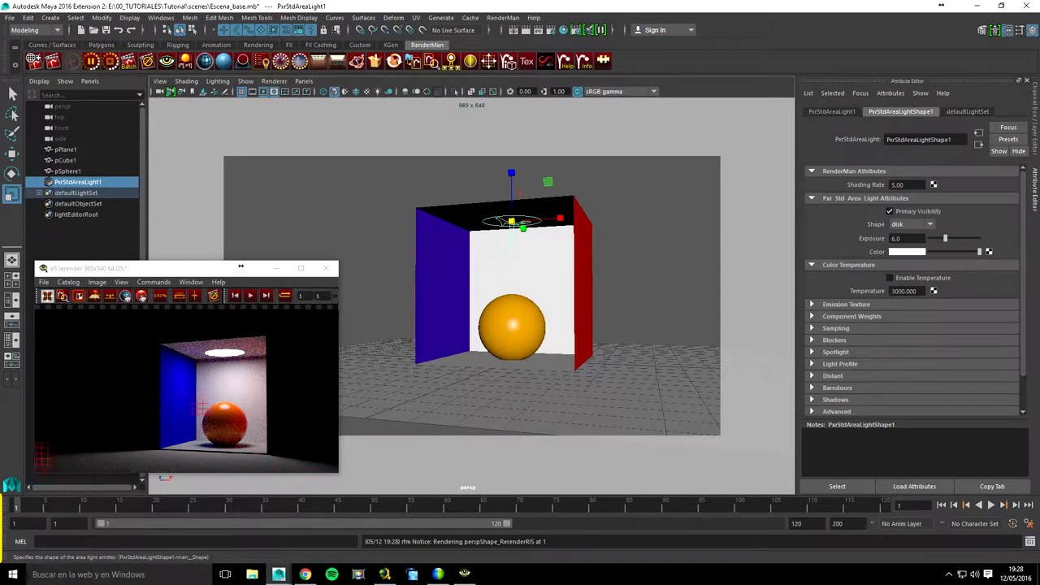
click(912, 225)
click(901, 258)
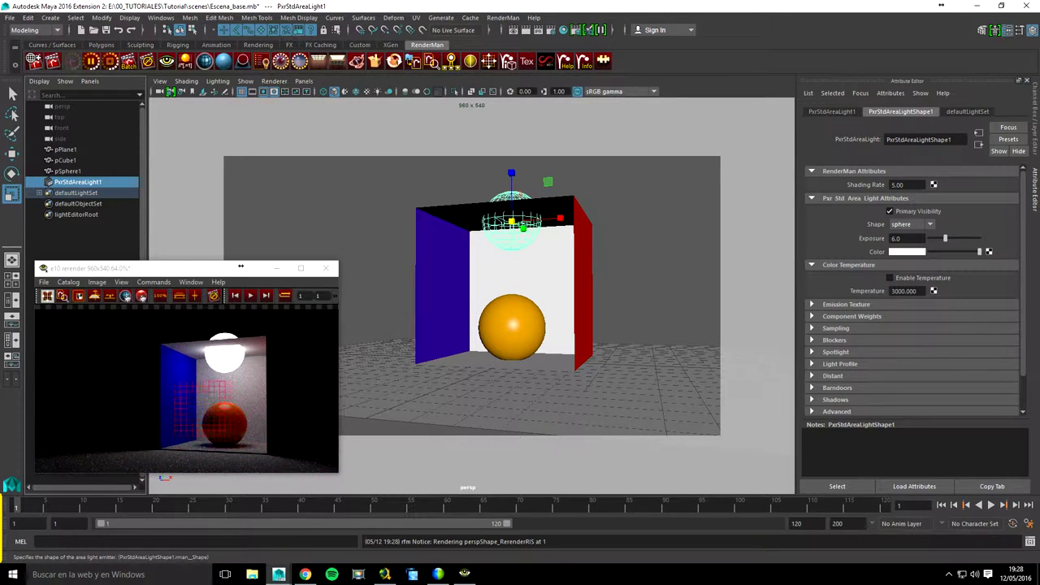
click(241, 266)
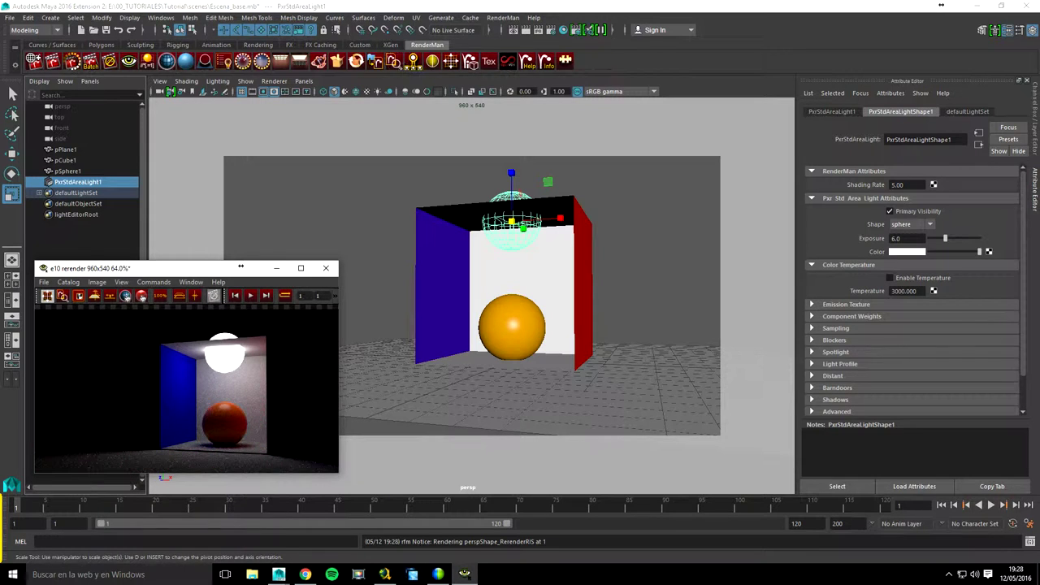
click(912, 224)
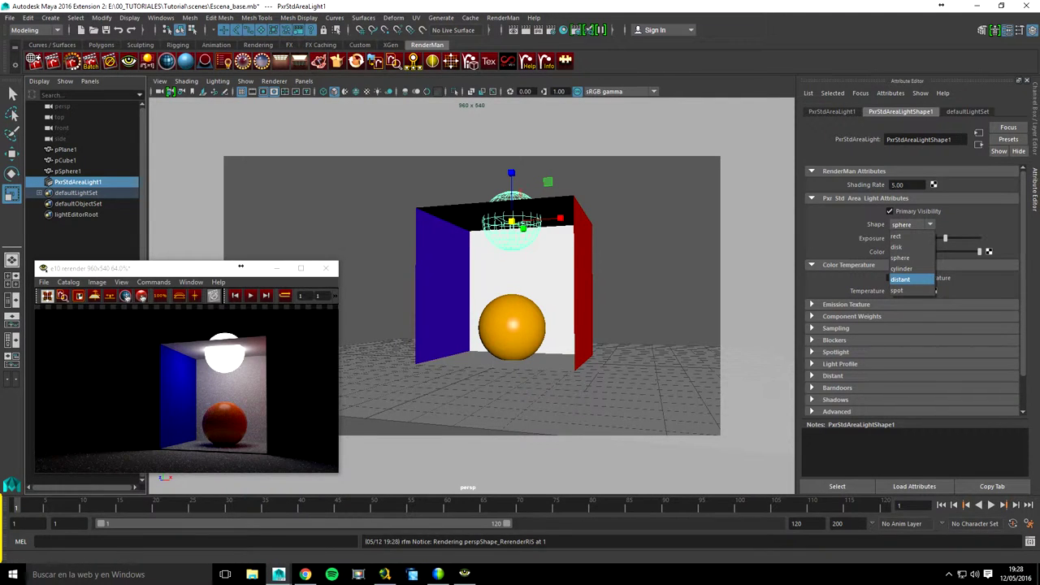
Step: Set the area light's Shape to distant and raise it high above the box
click(900, 279)
key(e)
key(w)
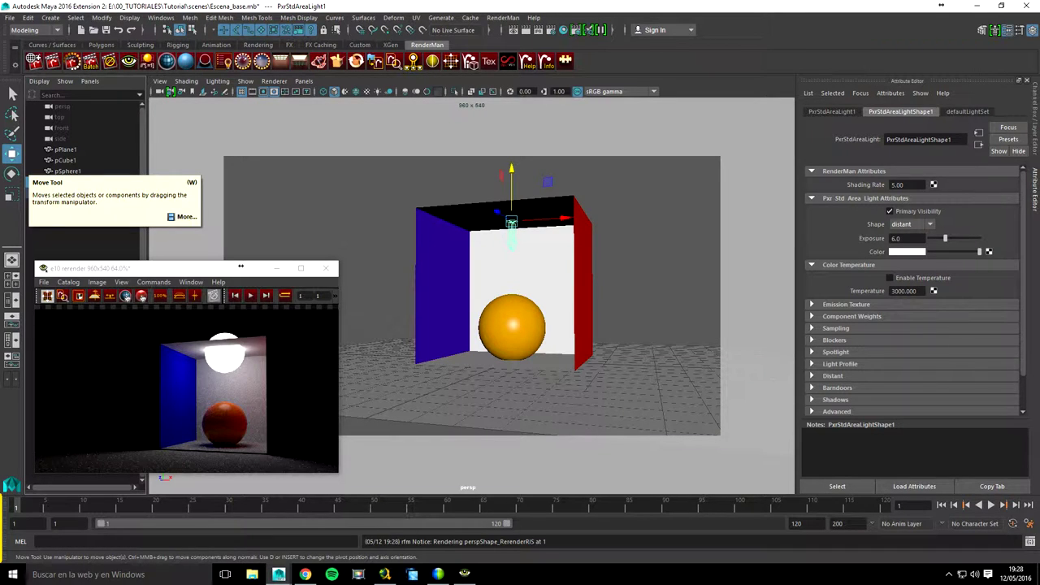
middle_drag(240, 266, 240, 266)
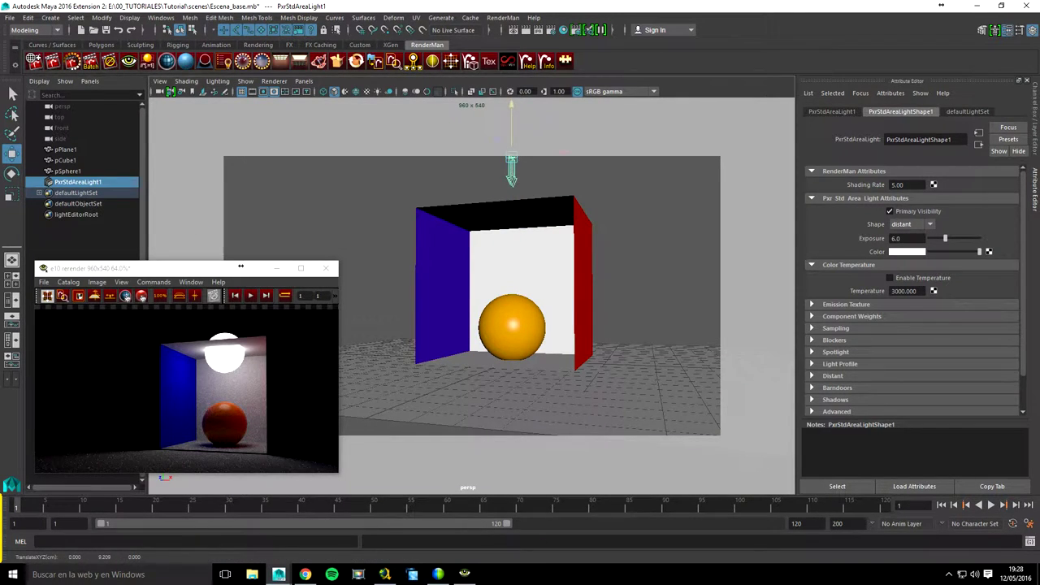
Step: Tilt the distant light at an angle over the box
alt+drag(240, 266, 241, 266)
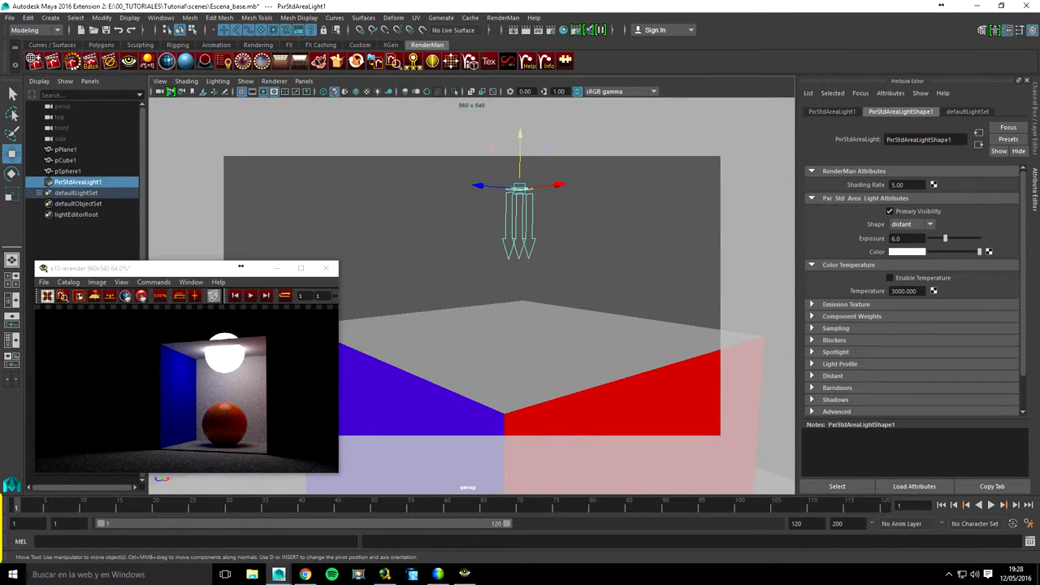
alt+drag(240, 266, 240, 265)
key(e)
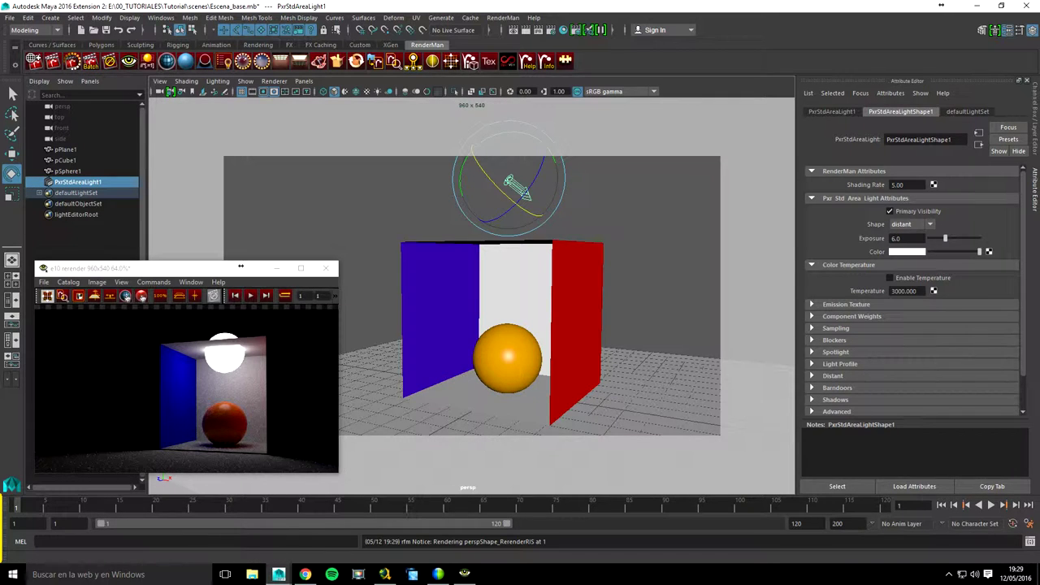
Step: Set the distant light's Exposure to 3
click(949, 574)
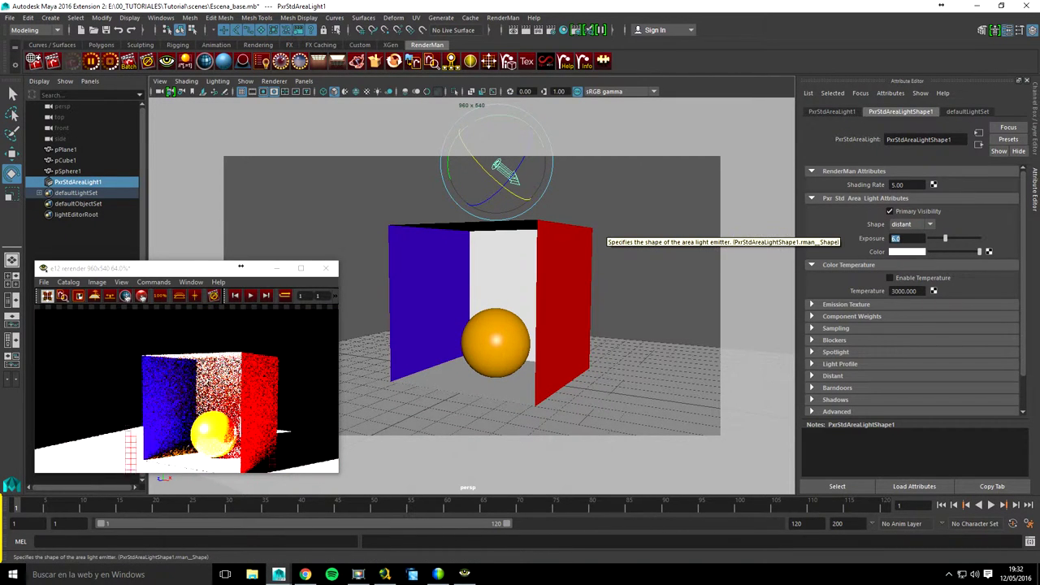
text(3)
key(Return)
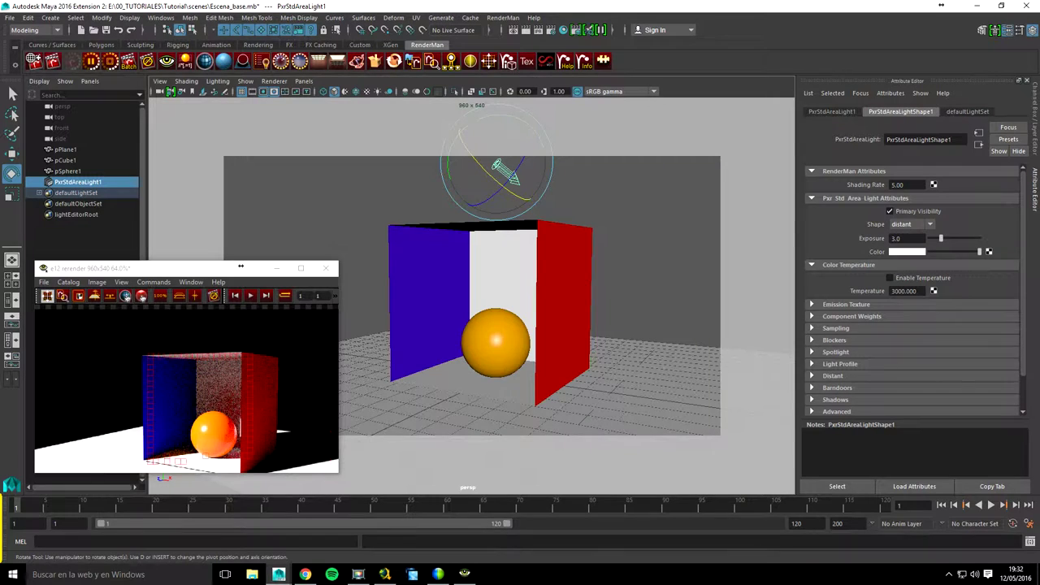
Step: Reposition the distant light above the sphere and rotate it to aim downward at the scene
key(w)
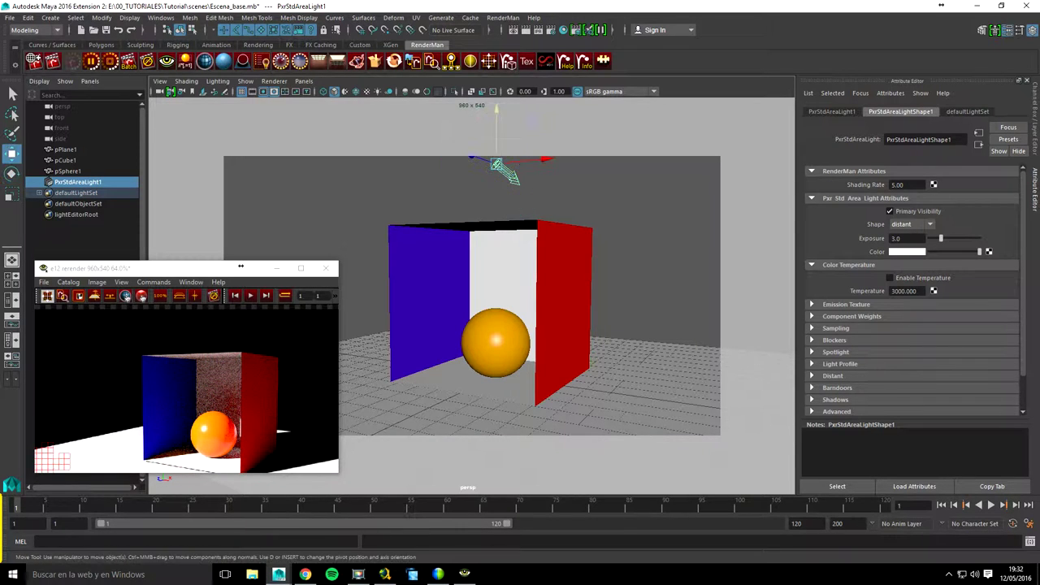
drag(495, 134, 495, 415)
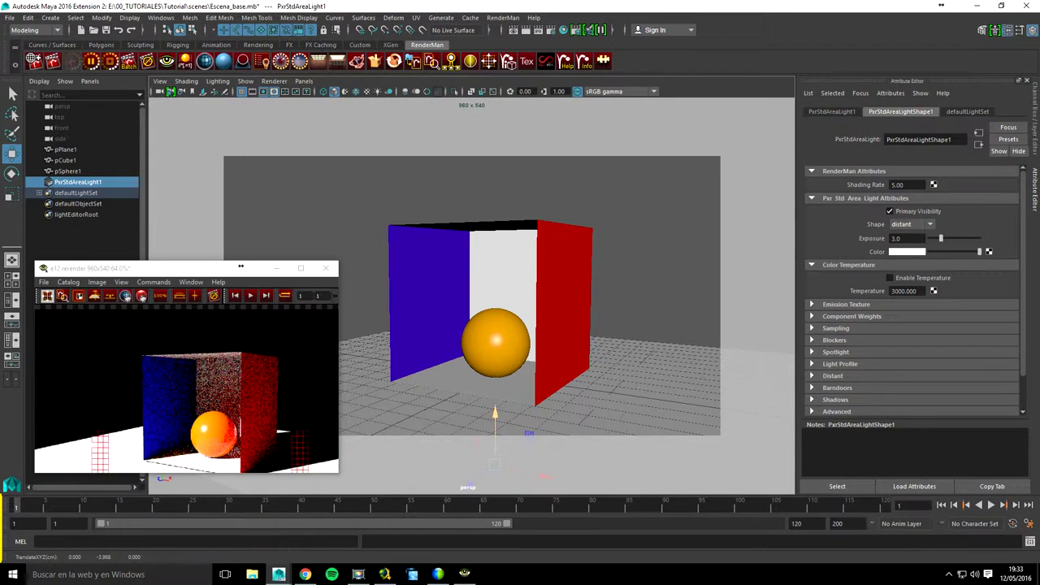
mouse_move(495, 418)
mouse_down()
mouse_move(496, 304)
mouse_move(373, 307)
mouse_move(364, 248)
mouse_up()
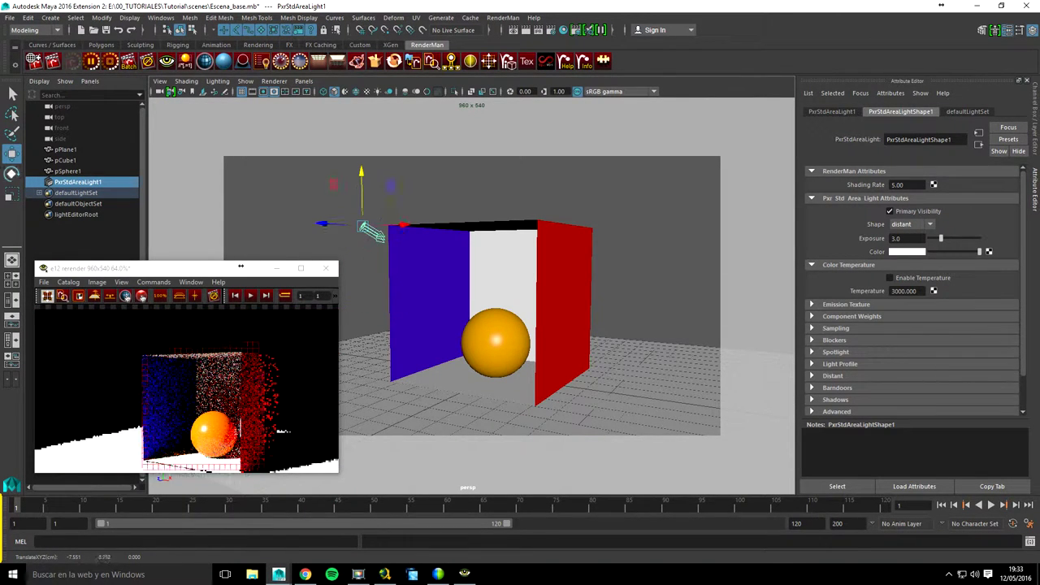
key(e)
drag(325, 215, 379, 197)
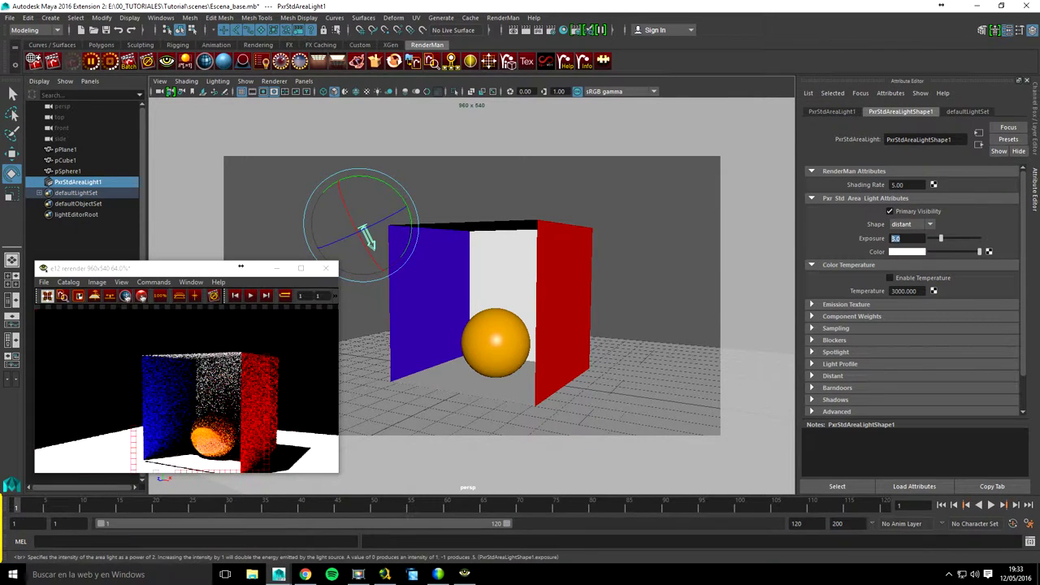
Step: Set the distant light's Exposure to 2
drag(941, 238, 938, 238)
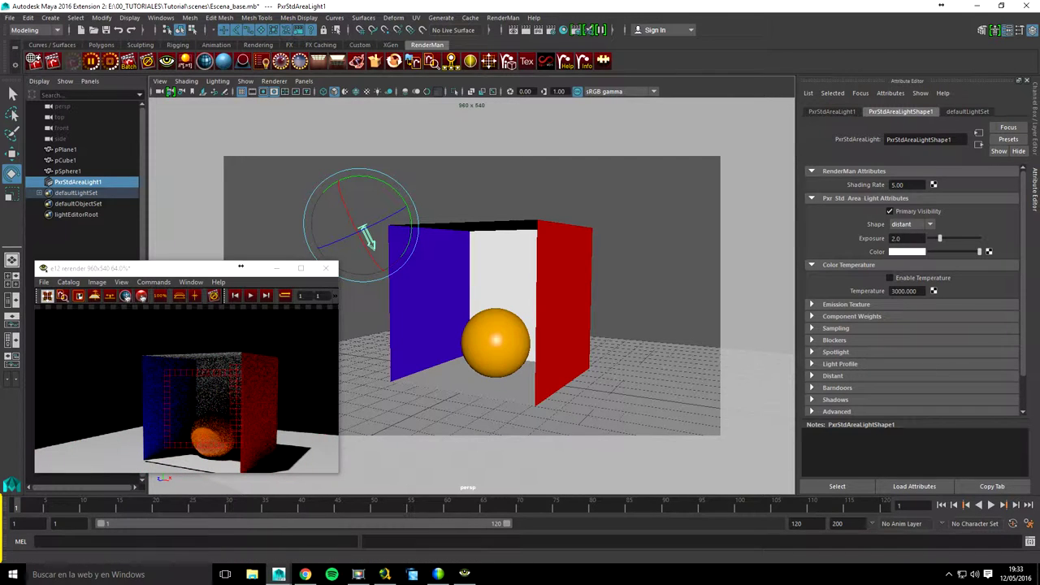
text(2)
key(Return)
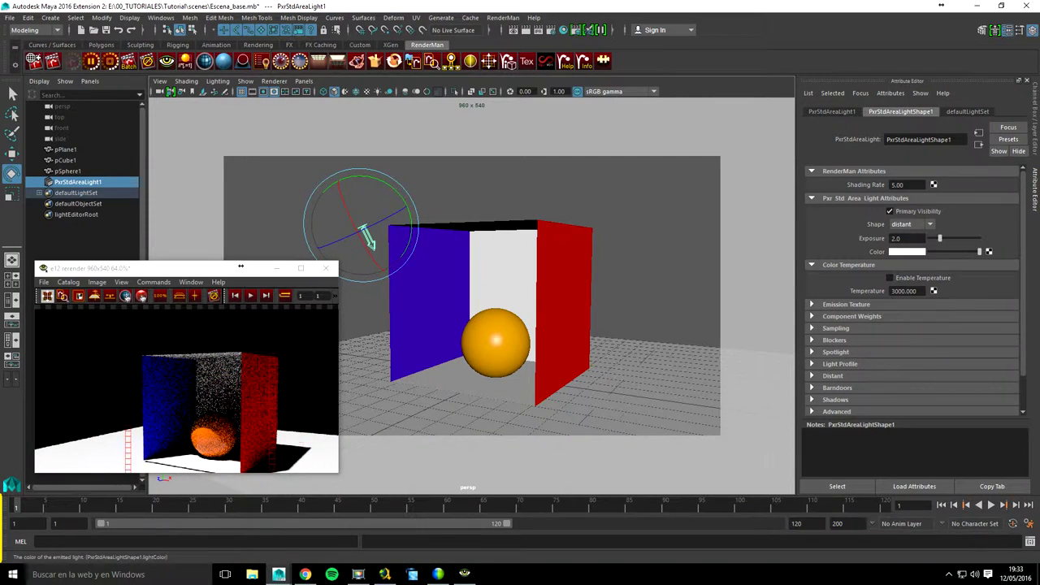
click(907, 251)
click(837, 268)
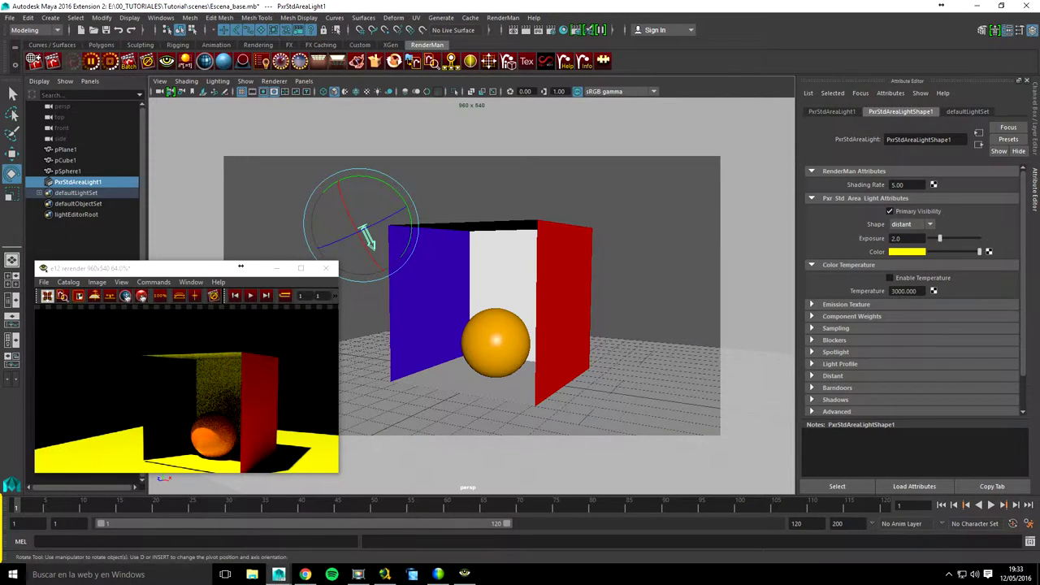
click(240, 260)
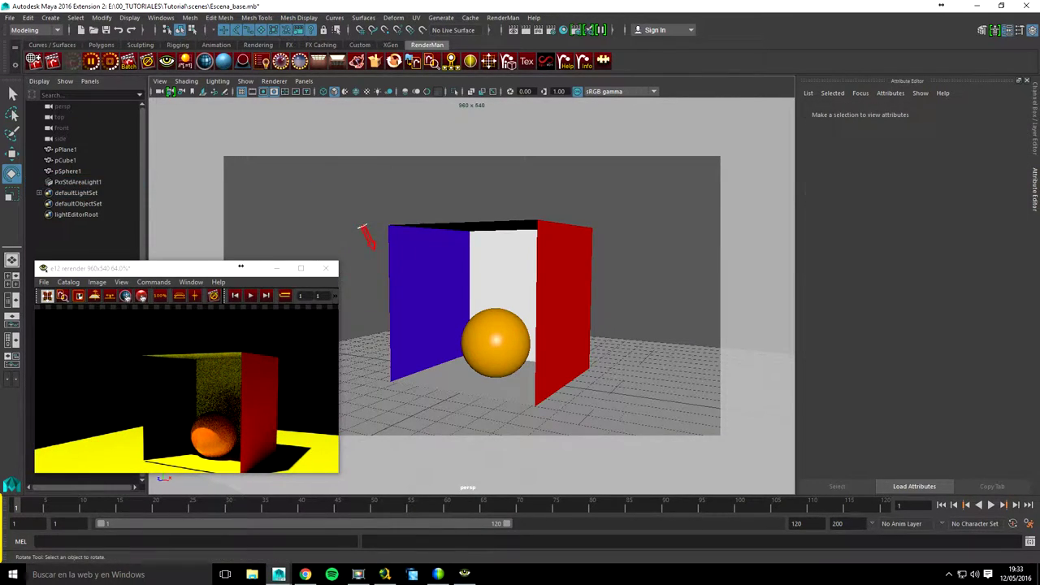
click(77, 182)
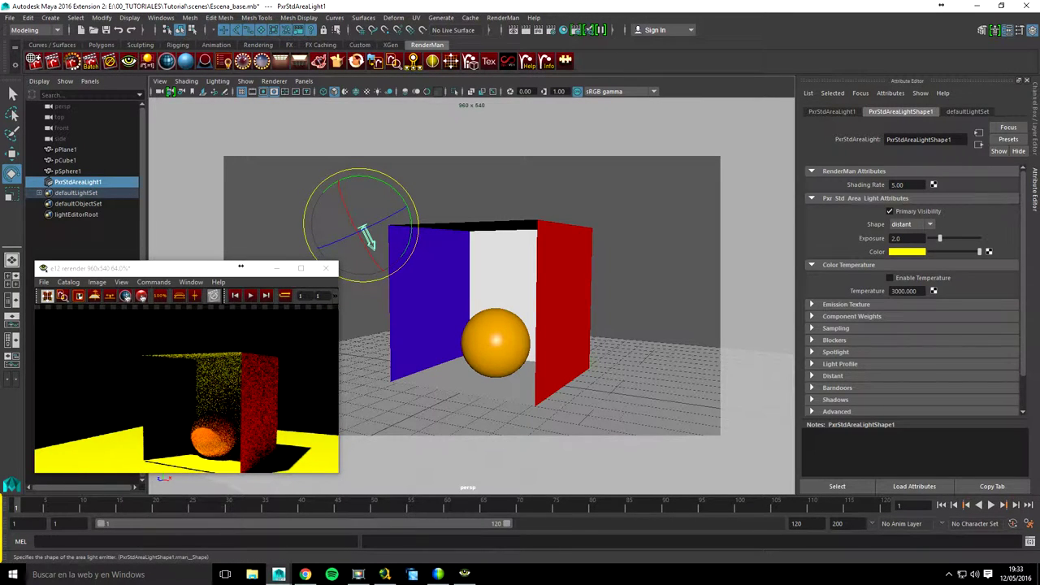
Step: Set the area light's Shape to spot and move it in front of the box's right wall
click(910, 224)
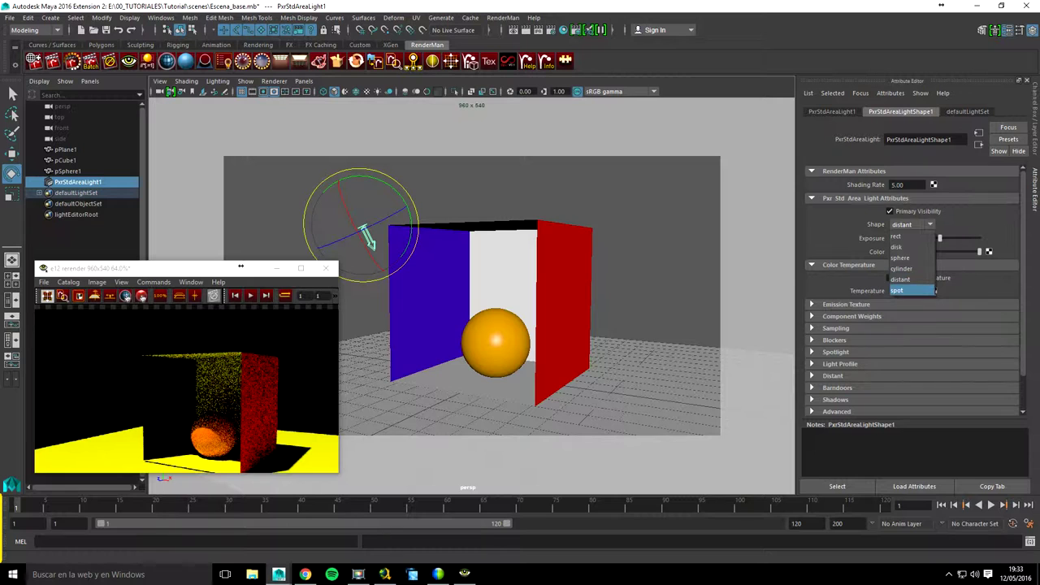
click(902, 290)
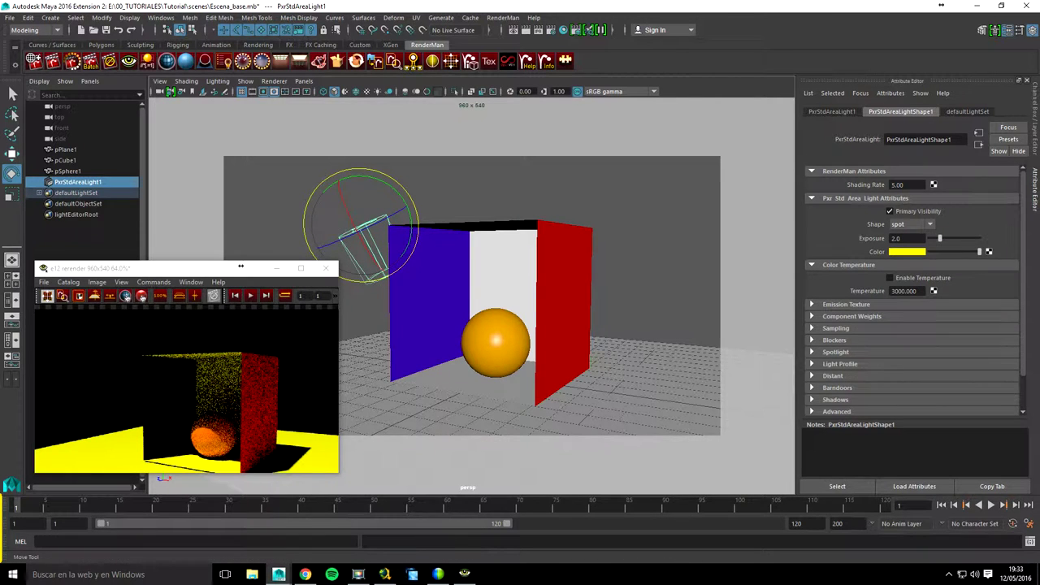
key(w)
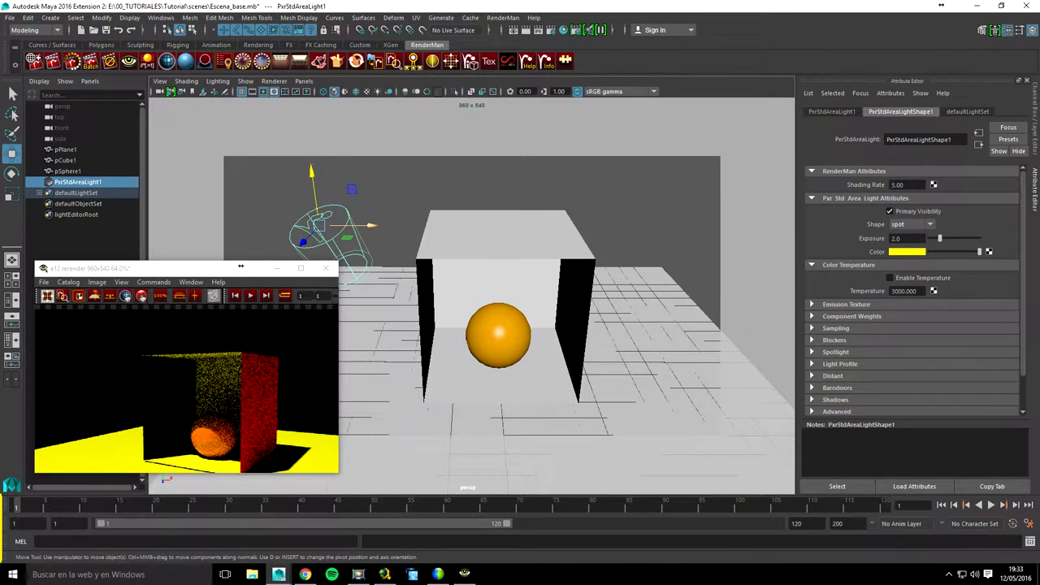
drag(564, 190, 589, 269)
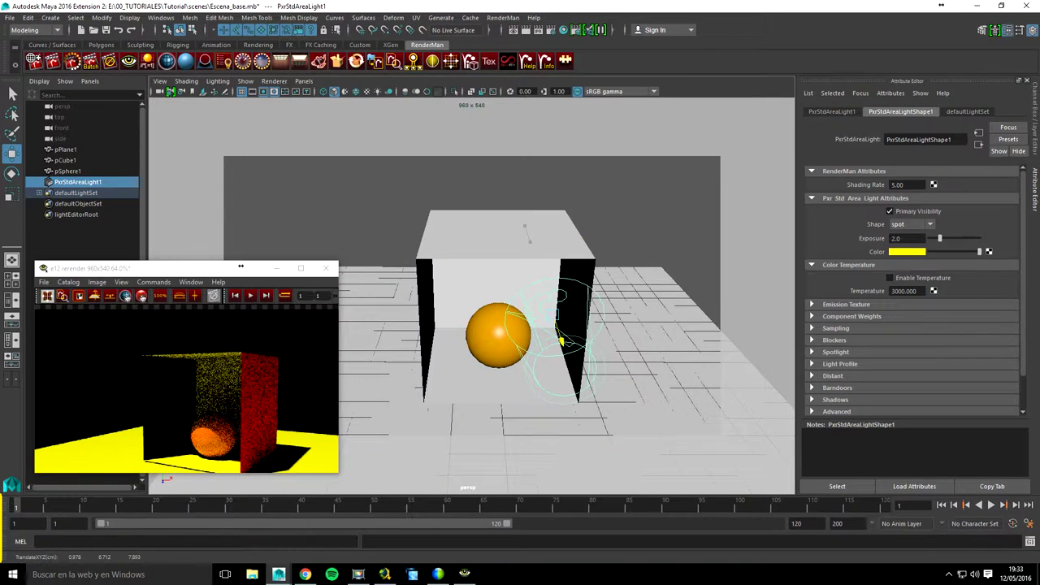
alt+drag(529, 341, 455, 333)
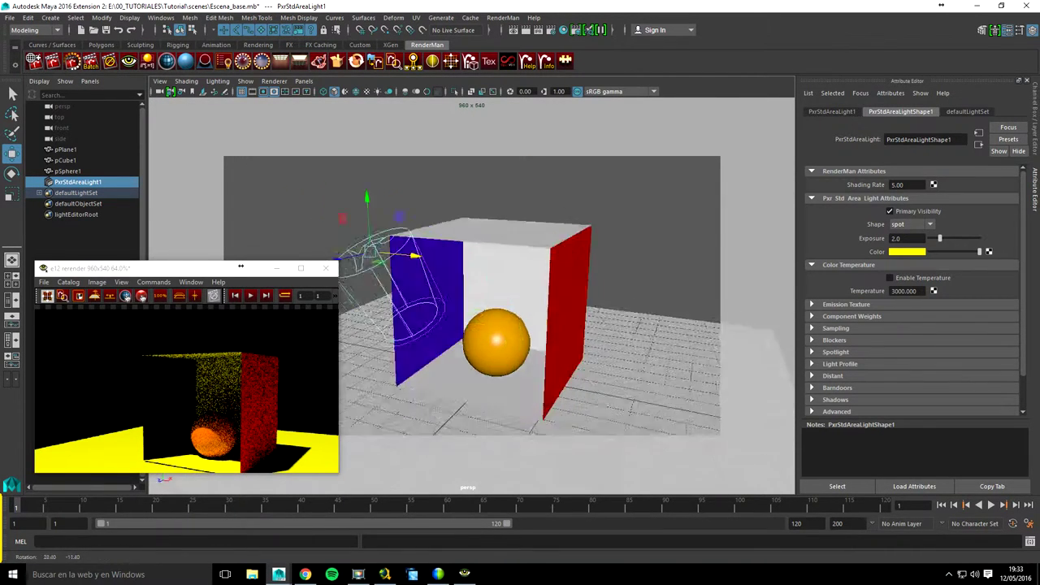
alt+drag(241, 266, 240, 265)
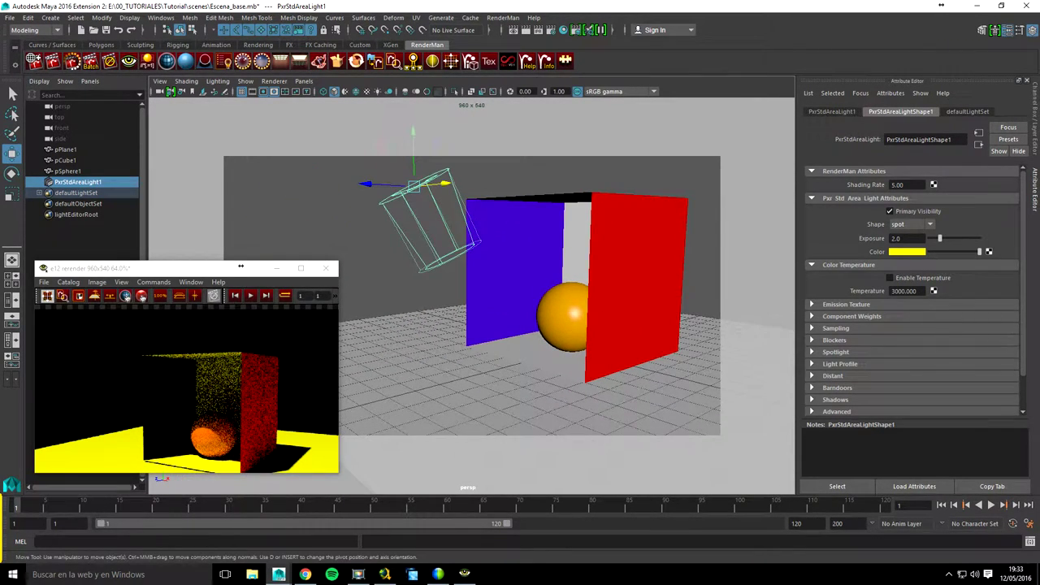
alt+drag(529, 342, 488, 342)
Step: Make the spot light's colour white and raise its Exposure to 11.5
click(907, 251)
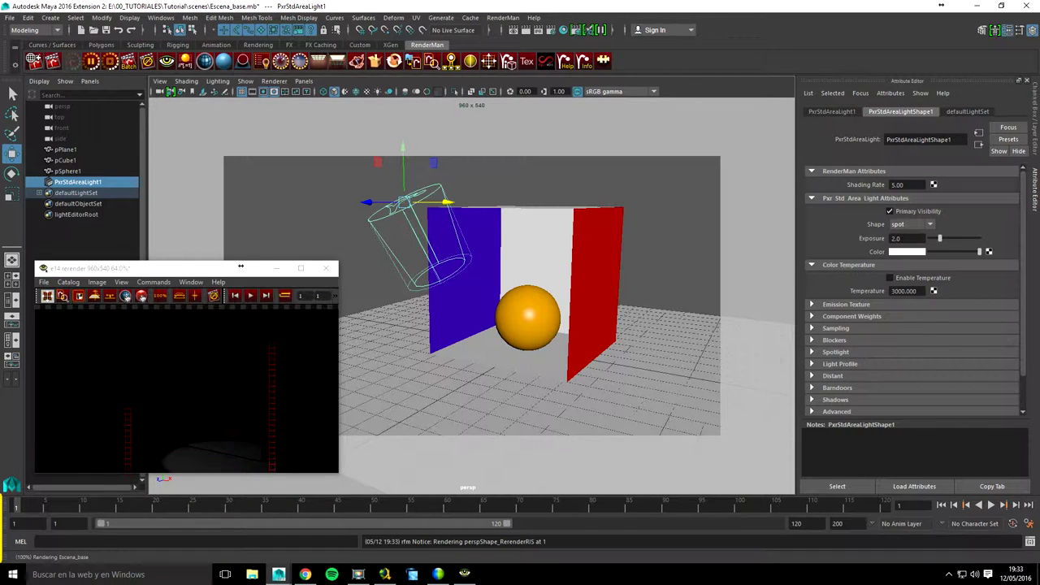
text(12.5)
key(Return)
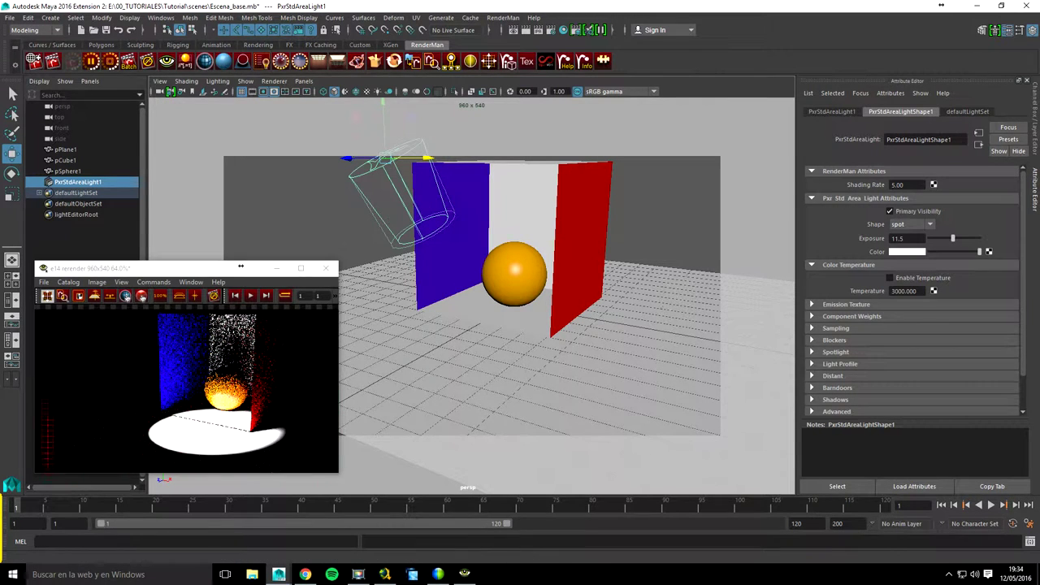
Step: In the Spotlight section, set Cone Angle to 25 and Penumbra Angle to 11.4
click(835, 352)
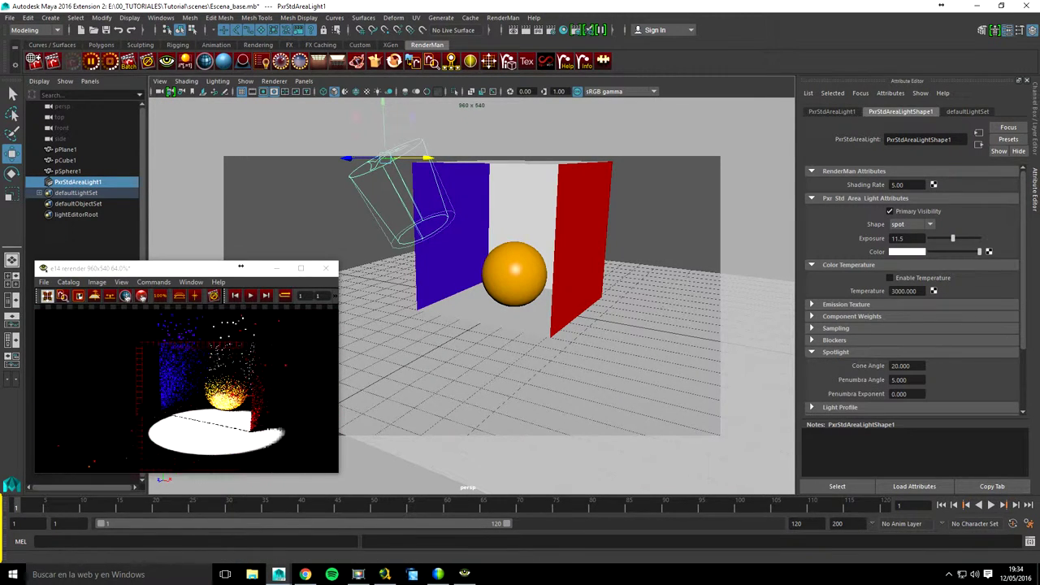
scroll(894, 342, down, 1)
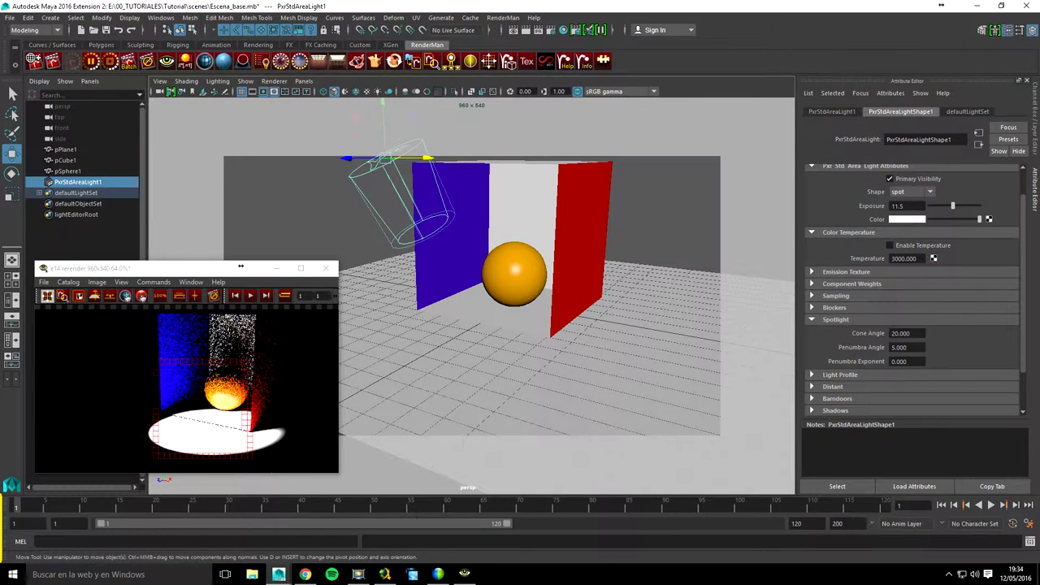
mouse_move(901, 333)
ctrl+mouse_down()
mouse_move(927, 333)
mouse_move(894, 333)
mouse_move(907, 347)
mouse_move(882, 347)
ctrl+mouse_up()
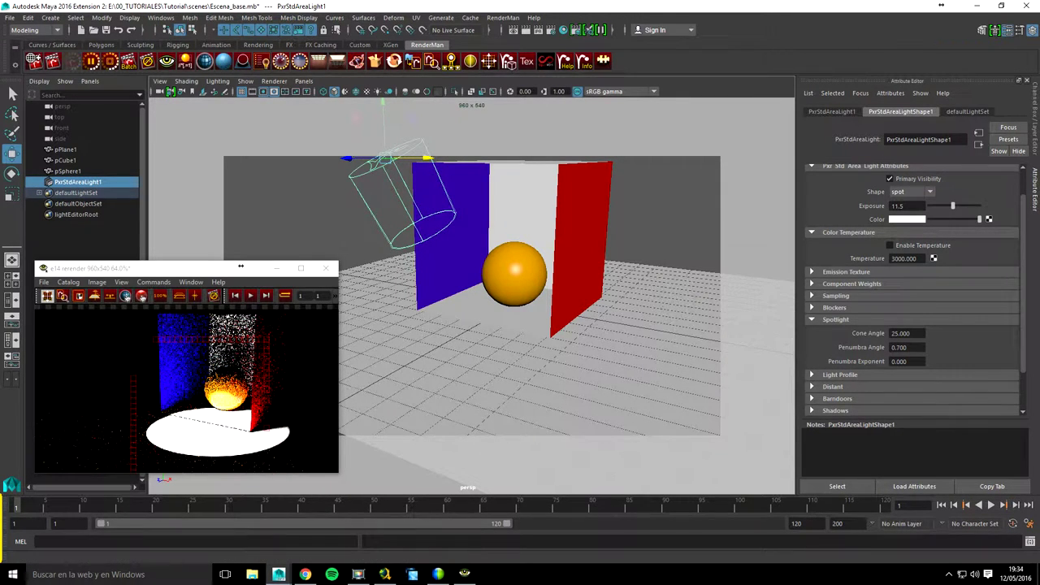
ctrl+drag(883, 347, 918, 347)
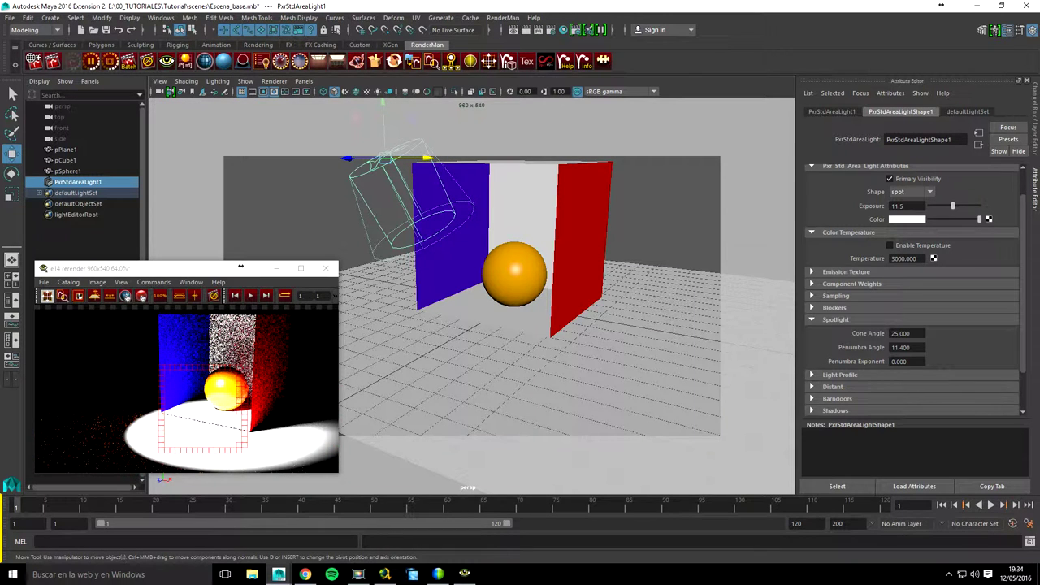
Step: Lower the light's Exposure to 7.2 and move it up above the box's front
alt+drag(488, 366, 569, 349)
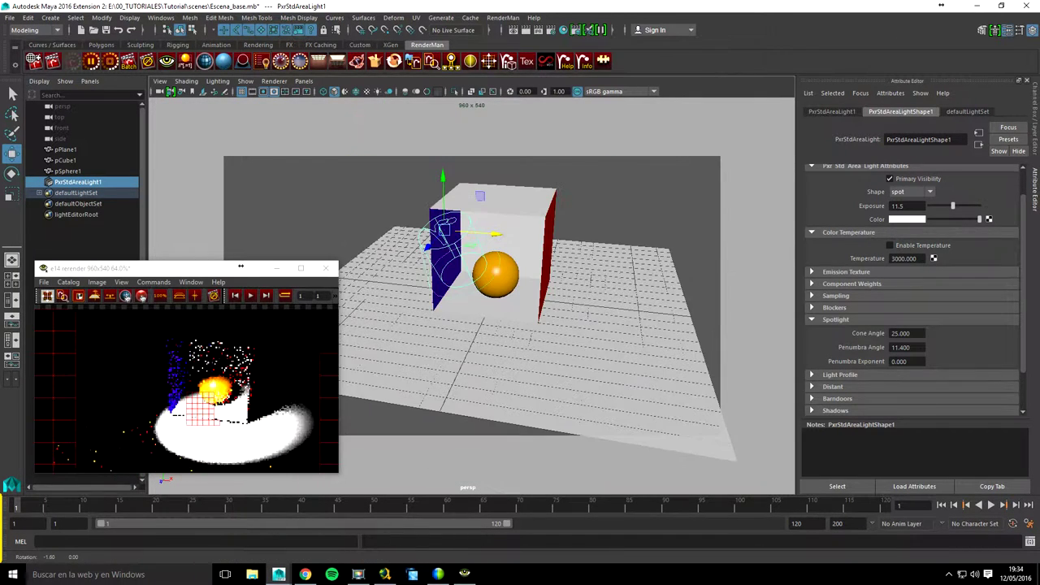
drag(953, 206, 947, 206)
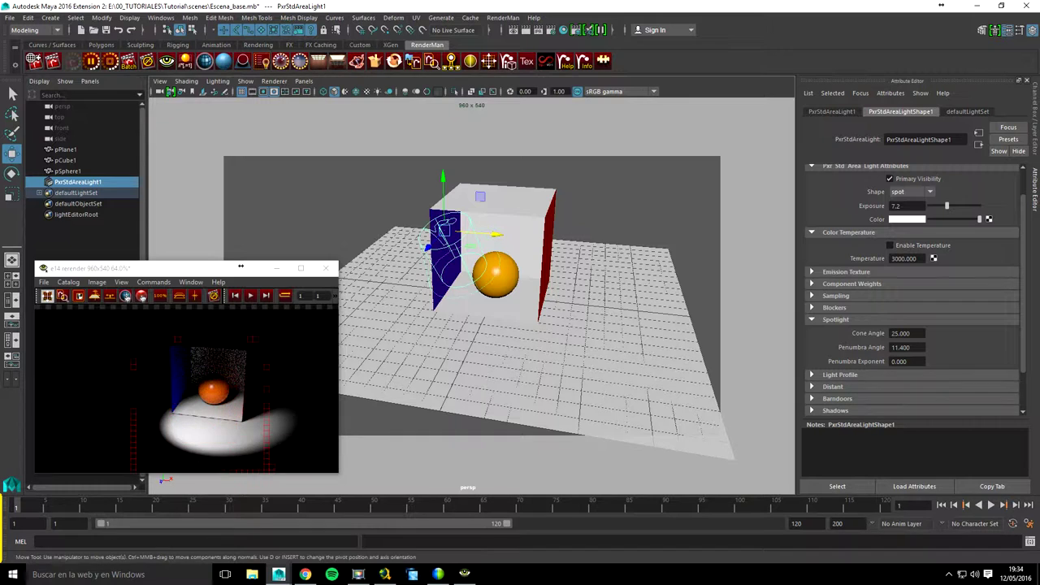
drag(443, 232, 445, 221)
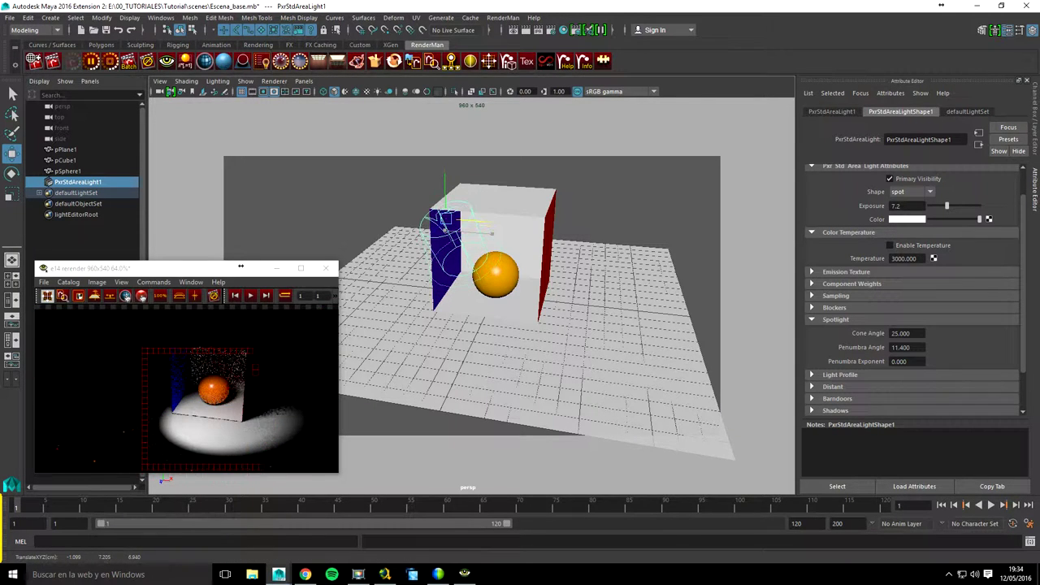
Step: Set the area light's Shape back to rect
alt+drag(488, 325, 537, 316)
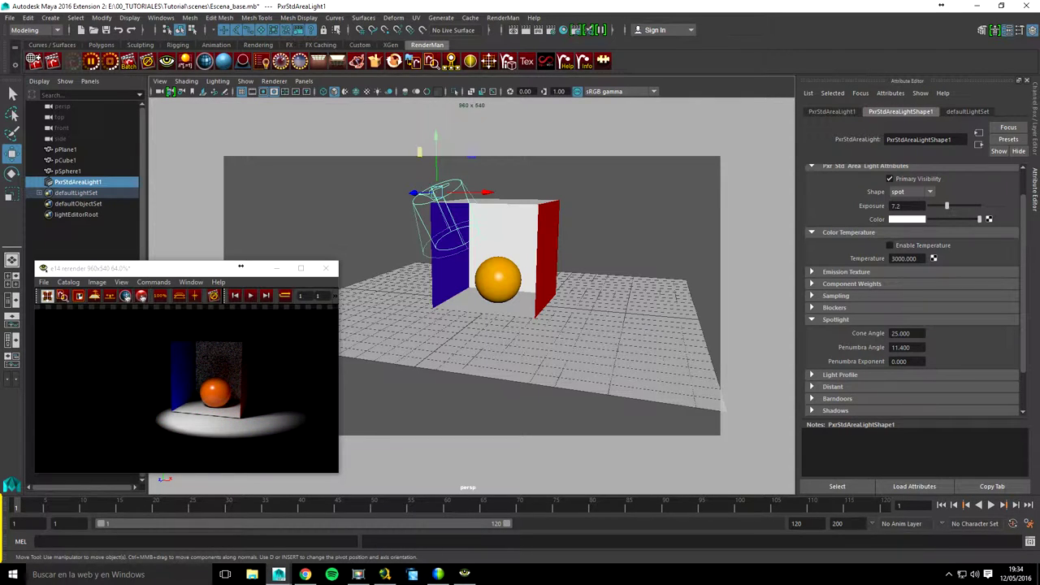
click(911, 192)
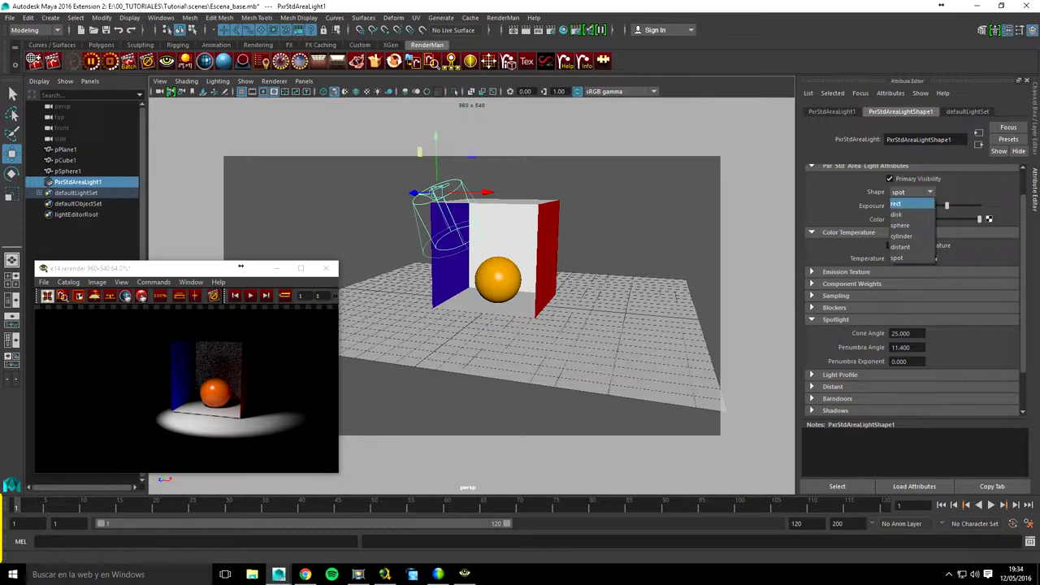
click(896, 203)
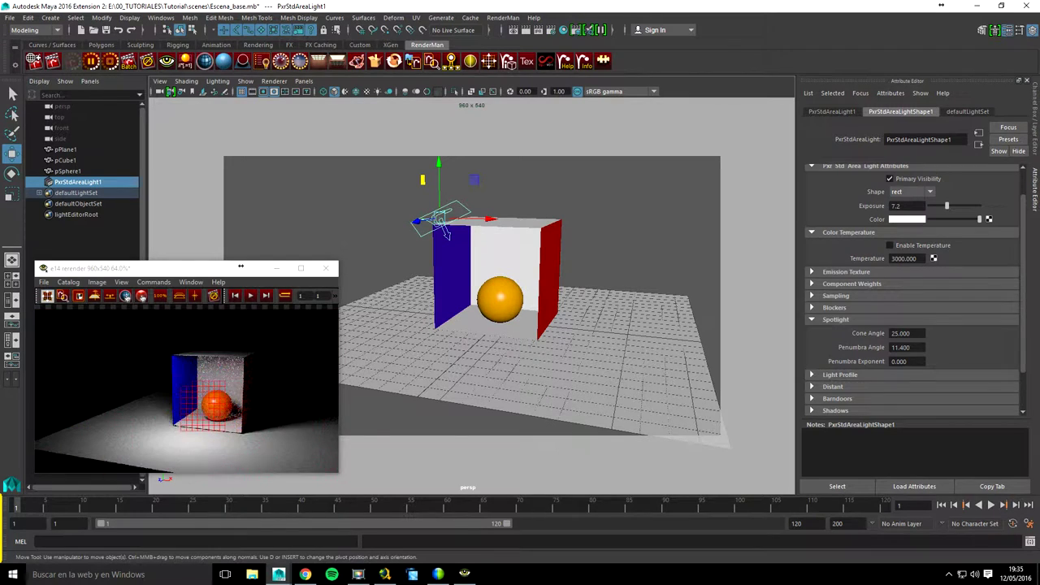
Step: Enable Barndoors and try Barndoor Top values of 1.15 and 2.15
scroll(914, 309, down, 2)
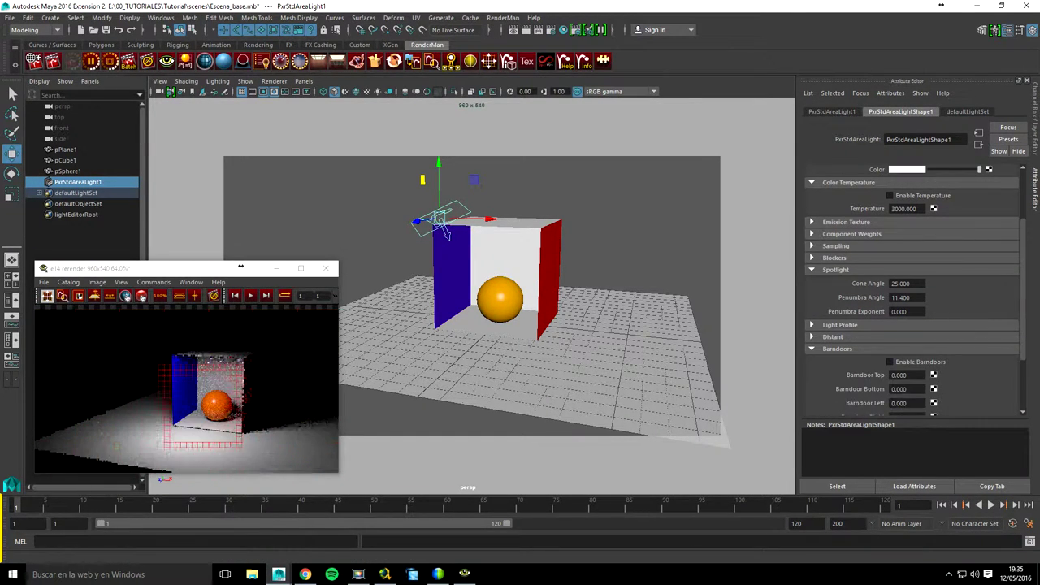
click(837, 349)
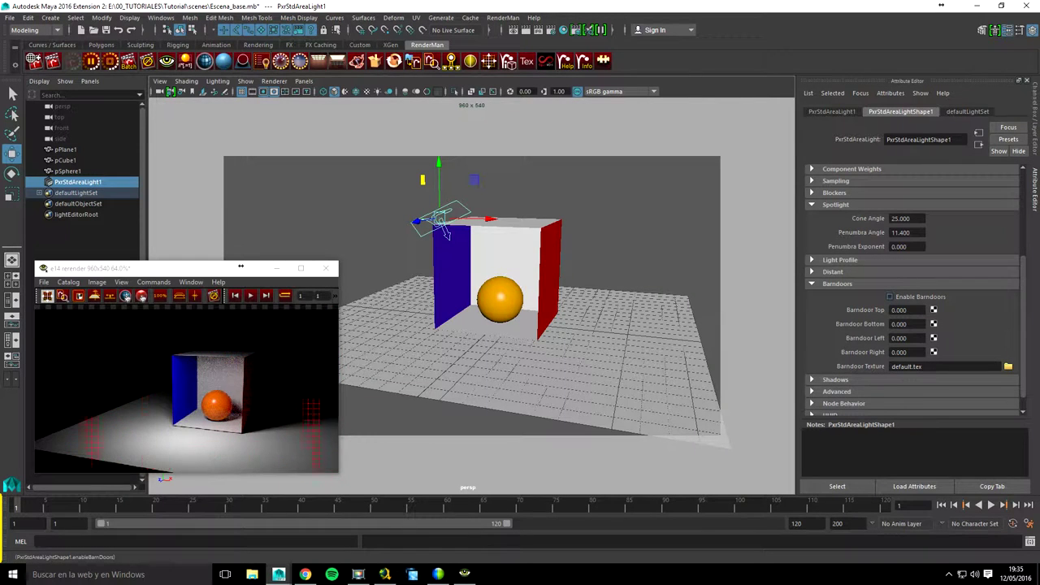
drag(445, 230, 446, 243)
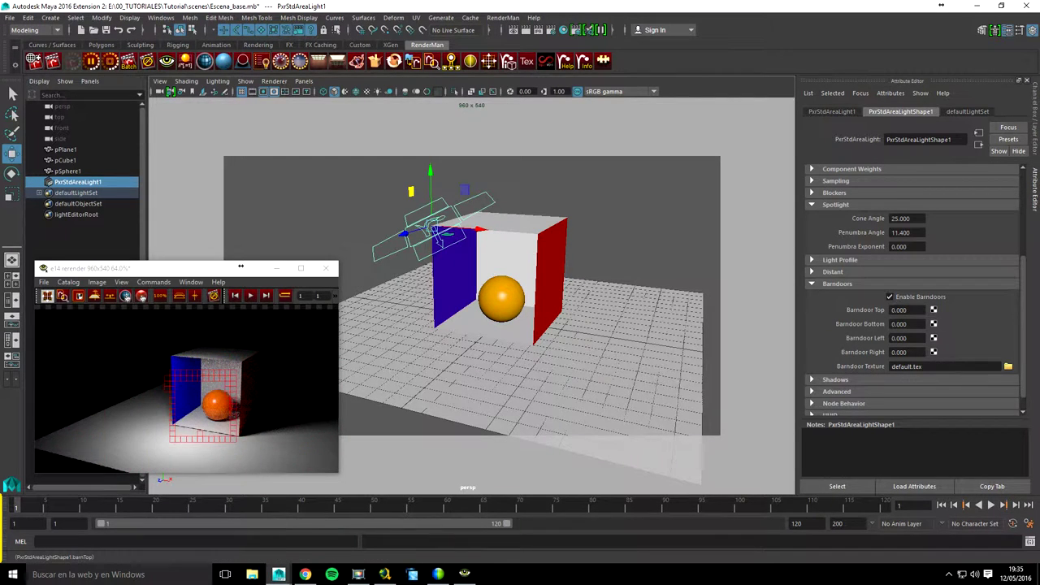
text(1.15)
key(Return)
text(2.15)
key(Return)
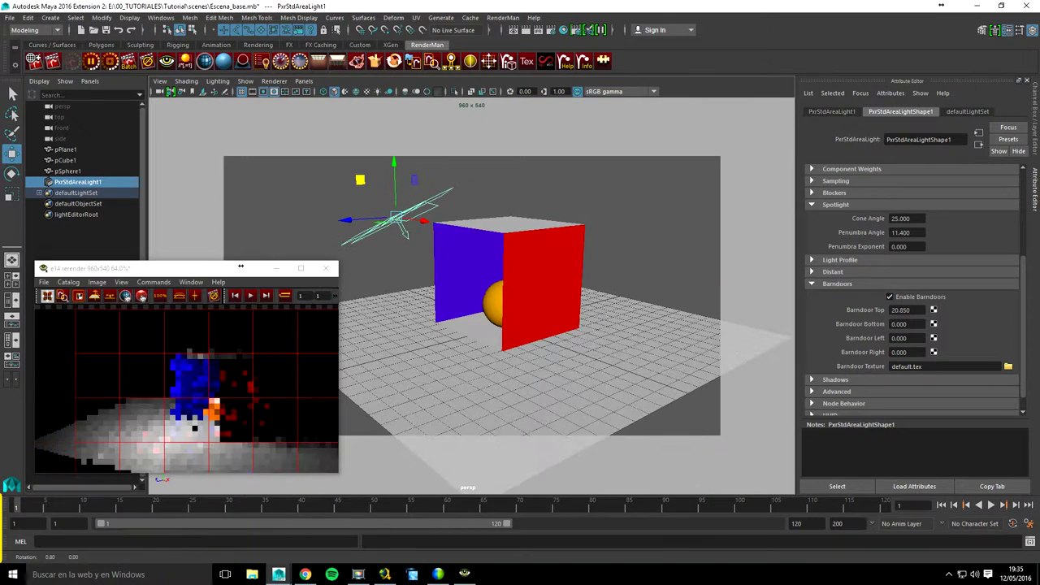
Step: Raise Barndoor Top through 32.2, 56 and 122.45, then settle it at 98.05
mouse_move(520, 325)
alt+mouse_down()
mouse_move(569, 325)
mouse_move(443, 325)
alt+mouse_up()
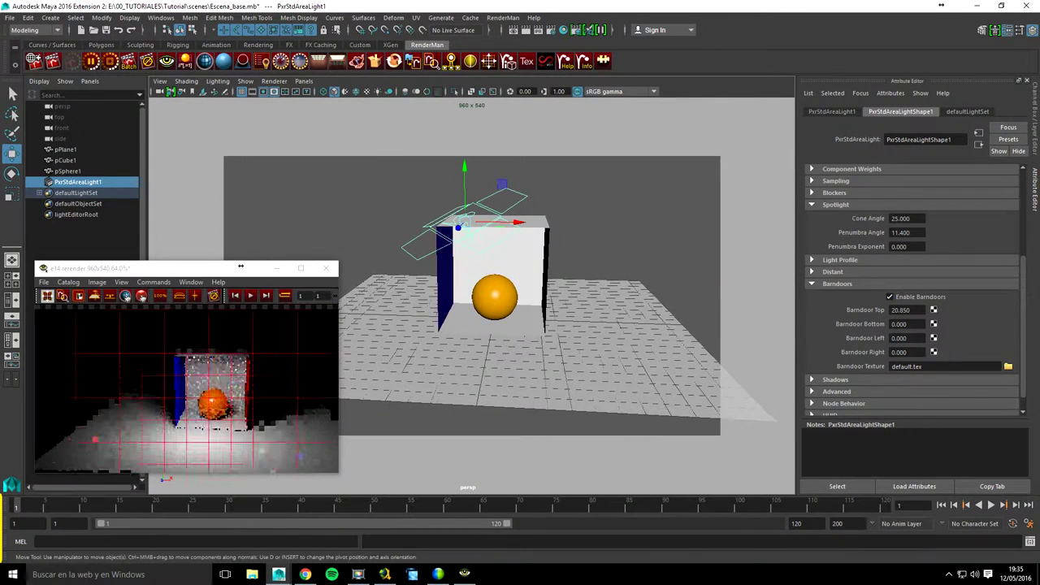
text(32.2)
key(Return)
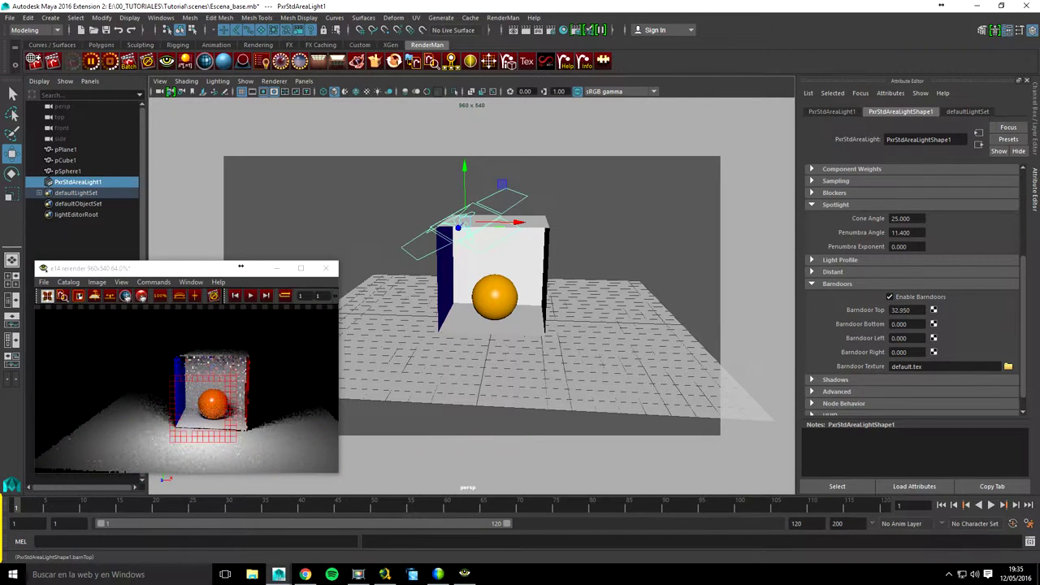
text(56)
key(Return)
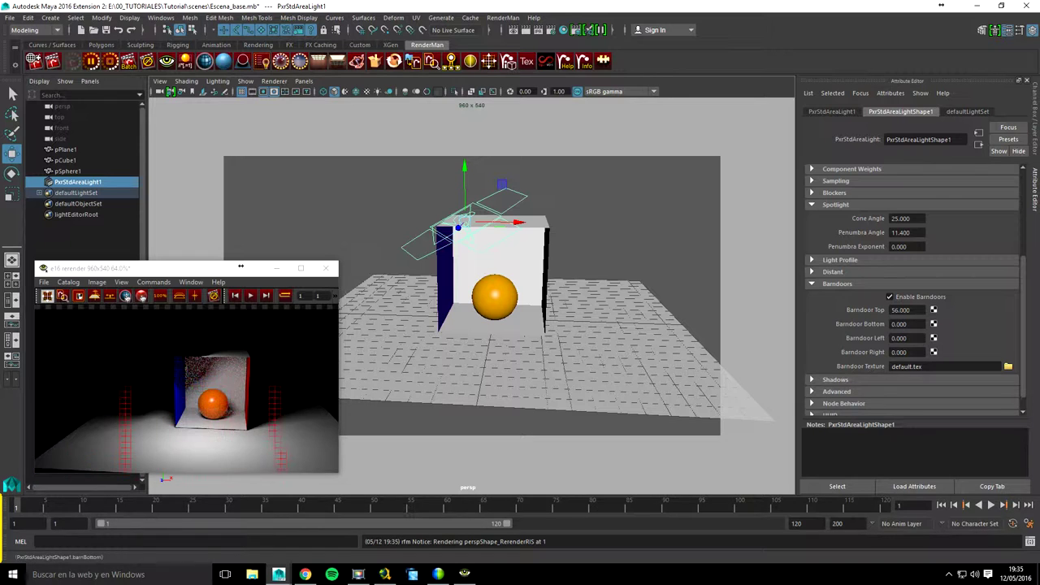
text(122.45)
key(Tab)
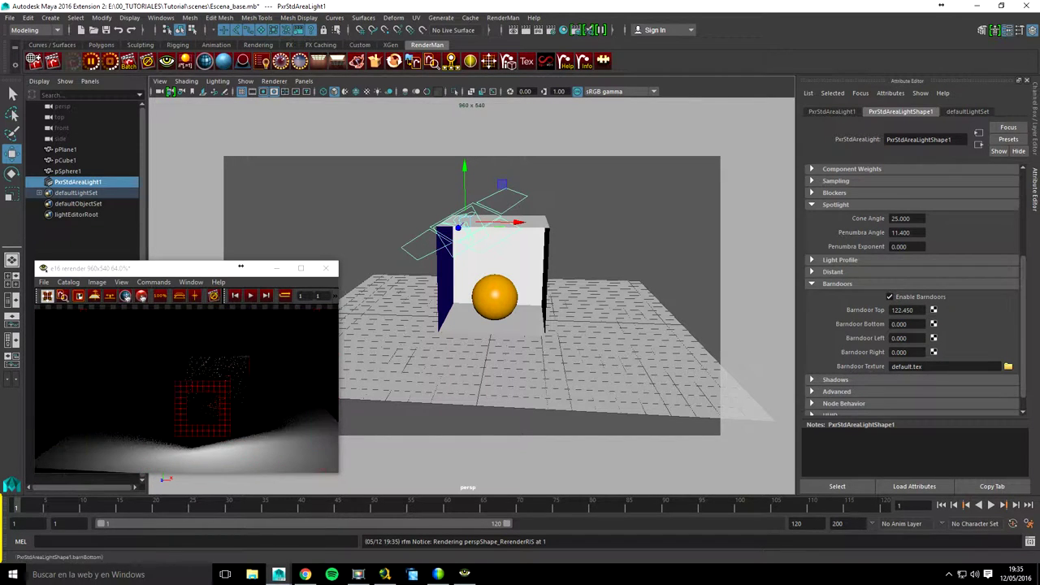
text(115.95)
key(Return)
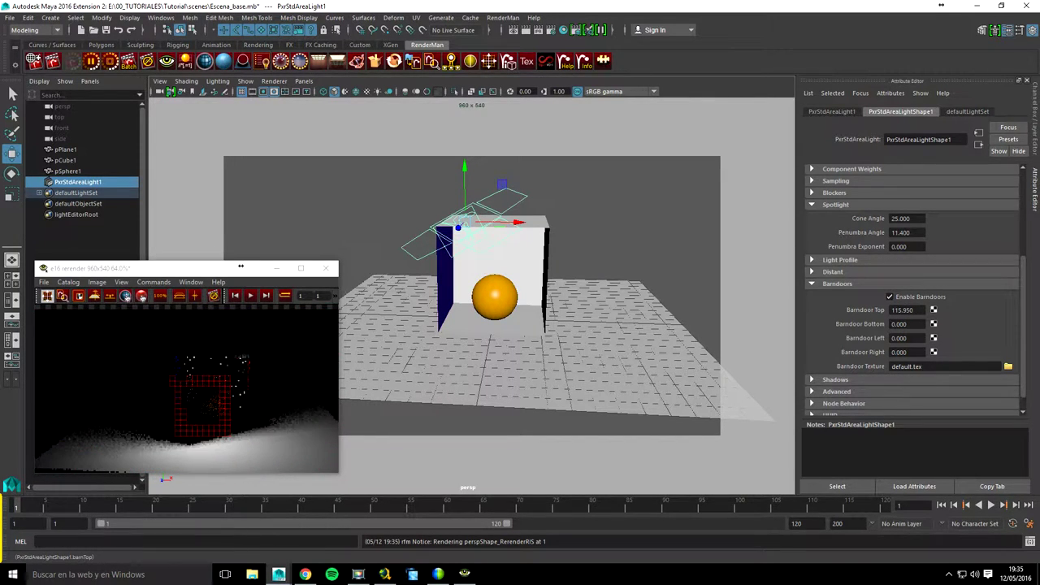
text(107.5)
key(Return)
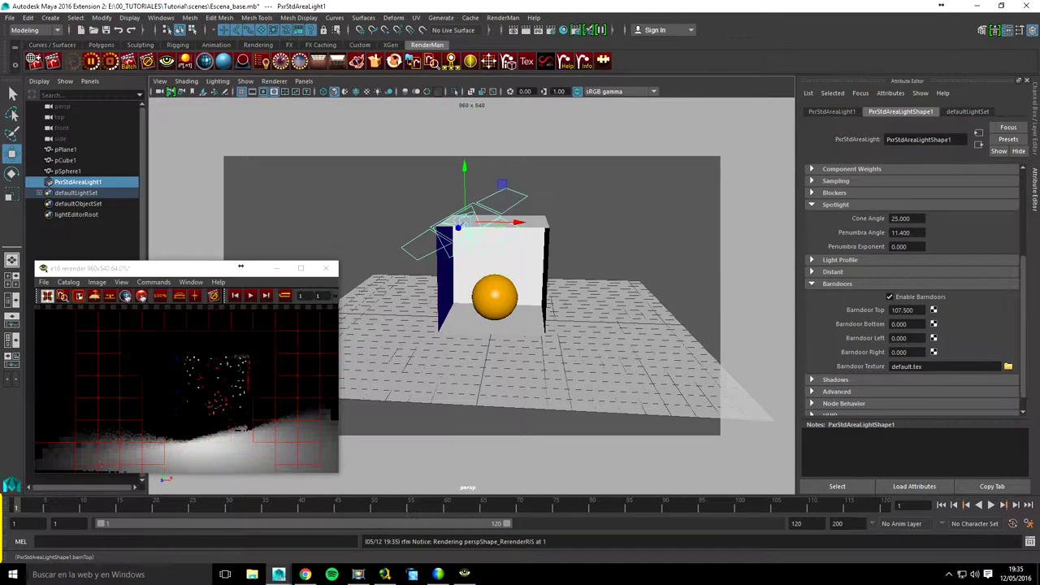
text(98.05)
key(Return)
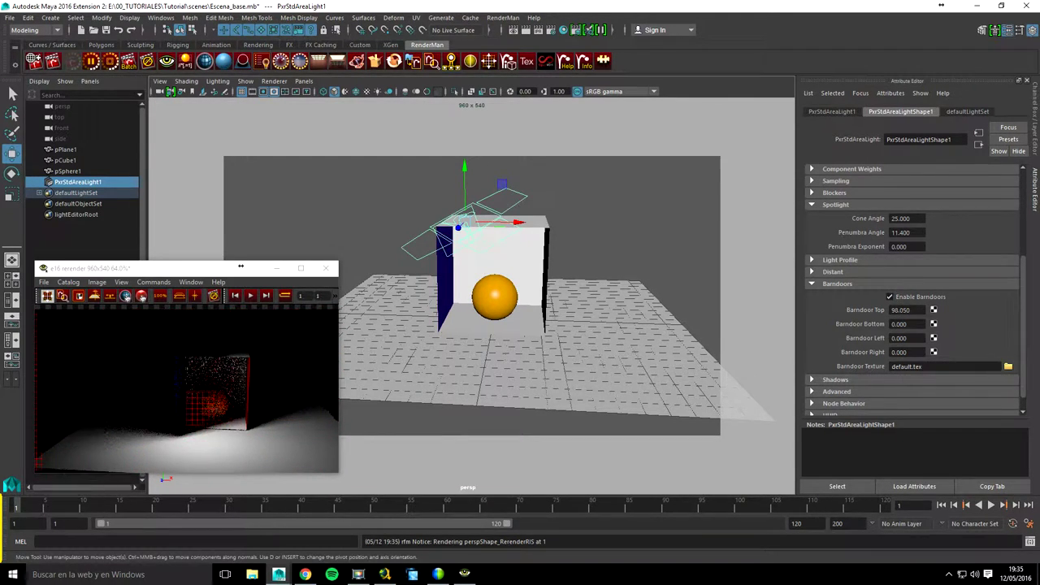
Step: Rotate the PxrStdAreaLight to tilt it toward the sphere
key(e)
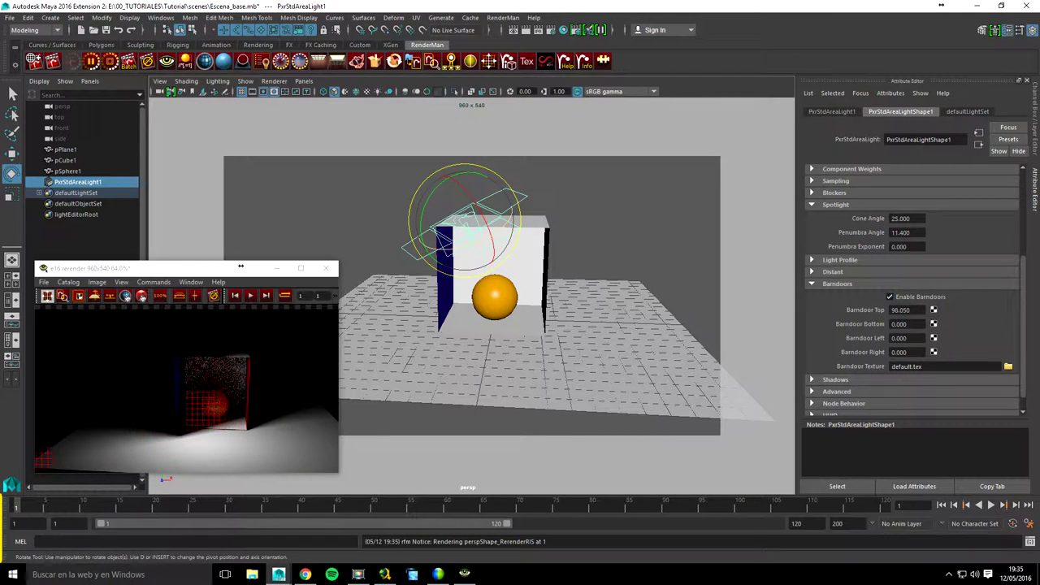
mouse_move(416, 244)
mouse_down()
mouse_move(455, 258)
mouse_move(488, 244)
mouse_up()
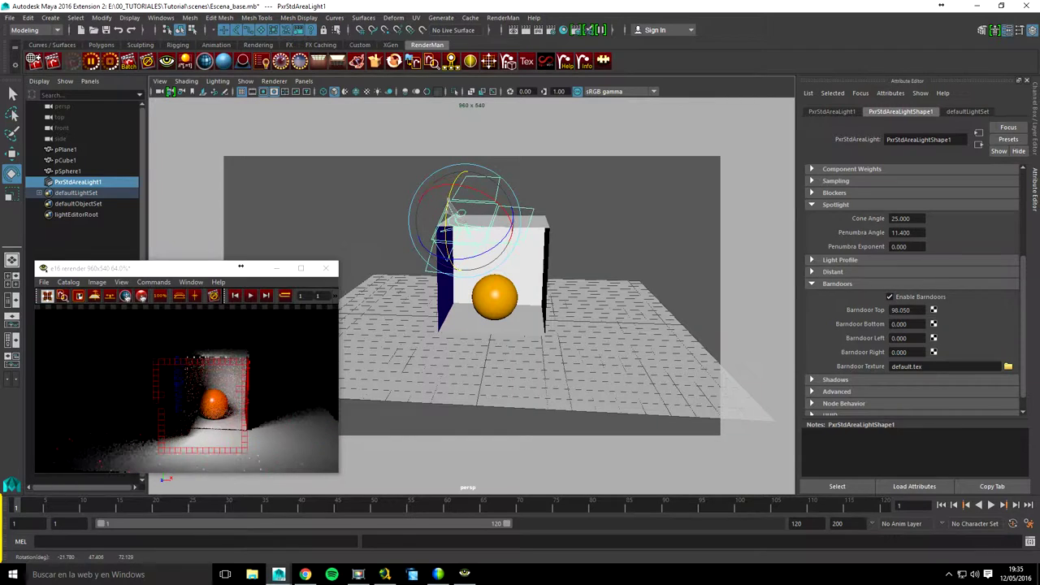
drag(487, 244, 479, 237)
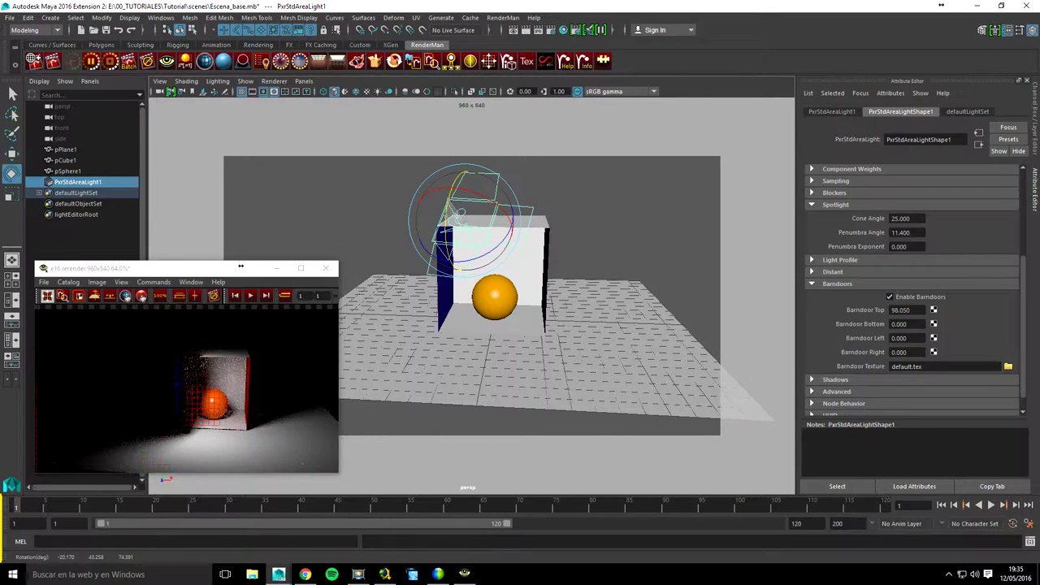
Step: Hide pCube1 and re-render so only the sphere and floor are lit
click(65, 160)
key(ctrl+h)
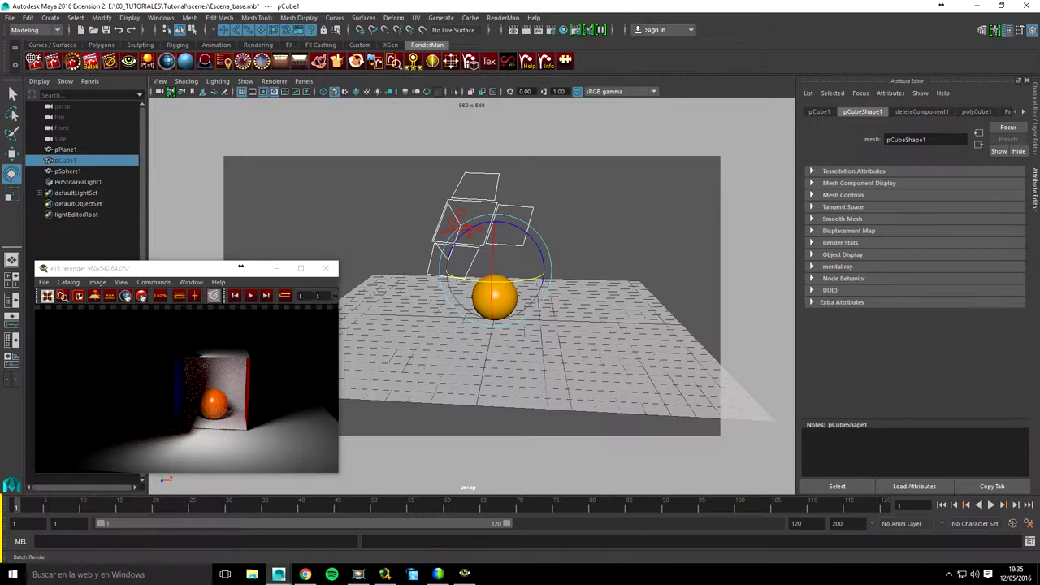
click(72, 61)
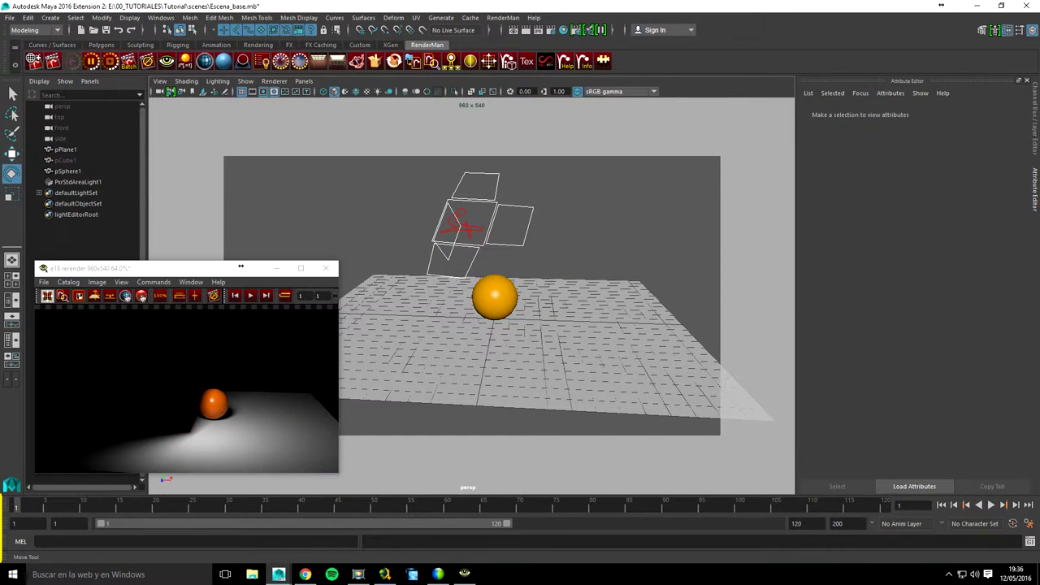
key(w)
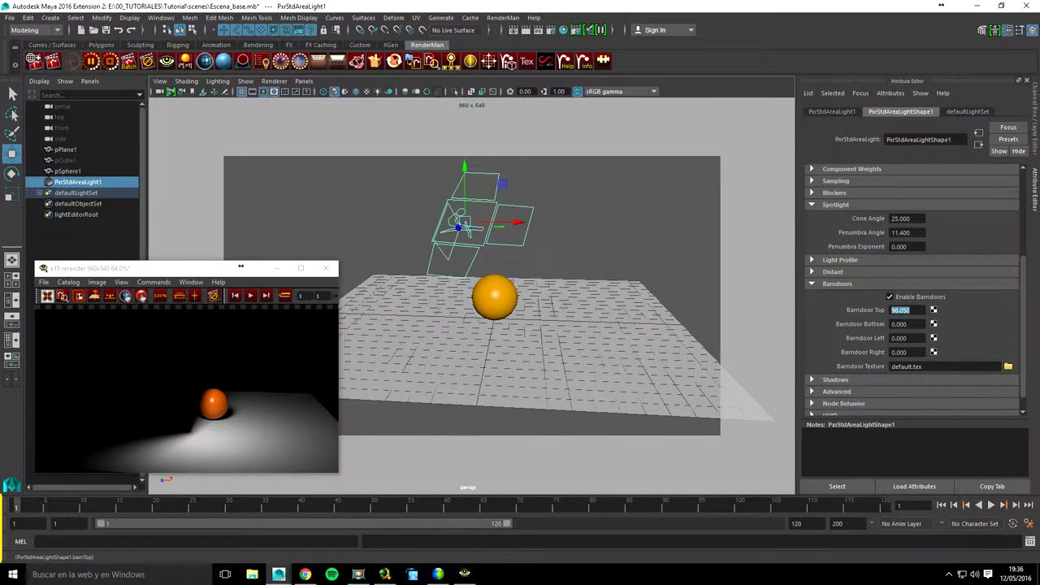
Step: Set Barndoor Top to 60, after trying 0 and 45
text(0)
key(Return)
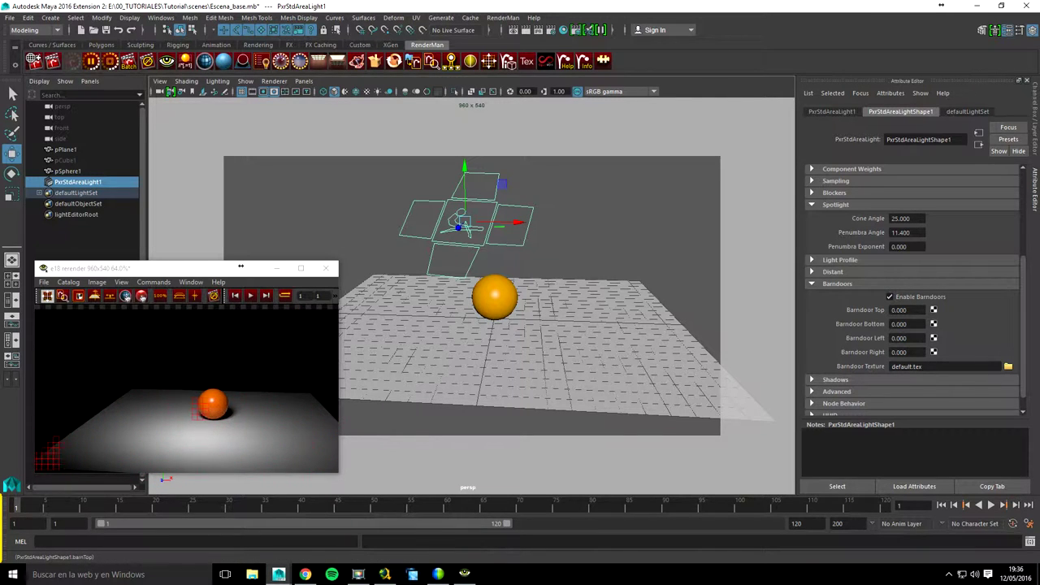
key(Return)
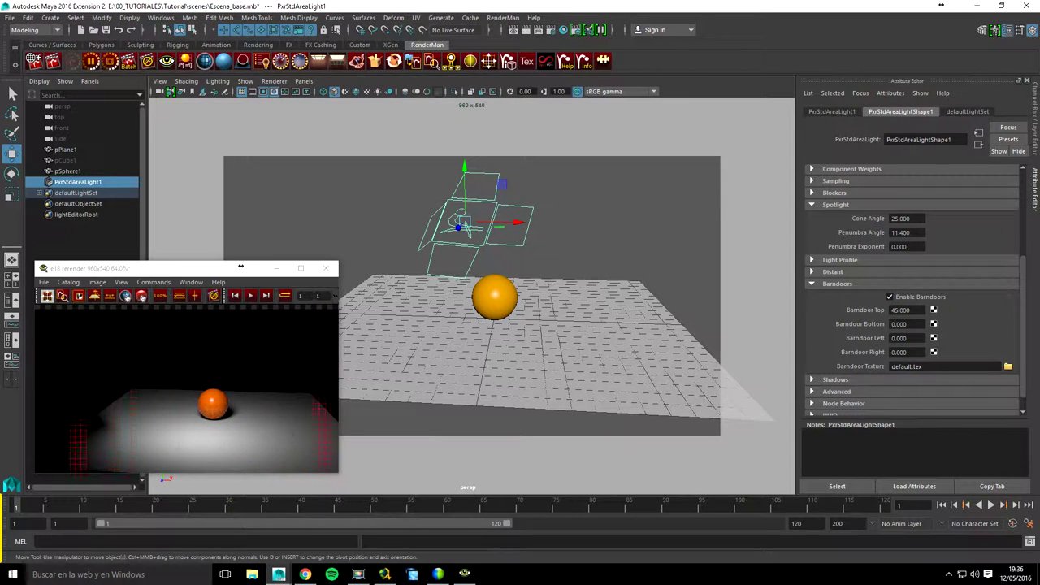
text(60)
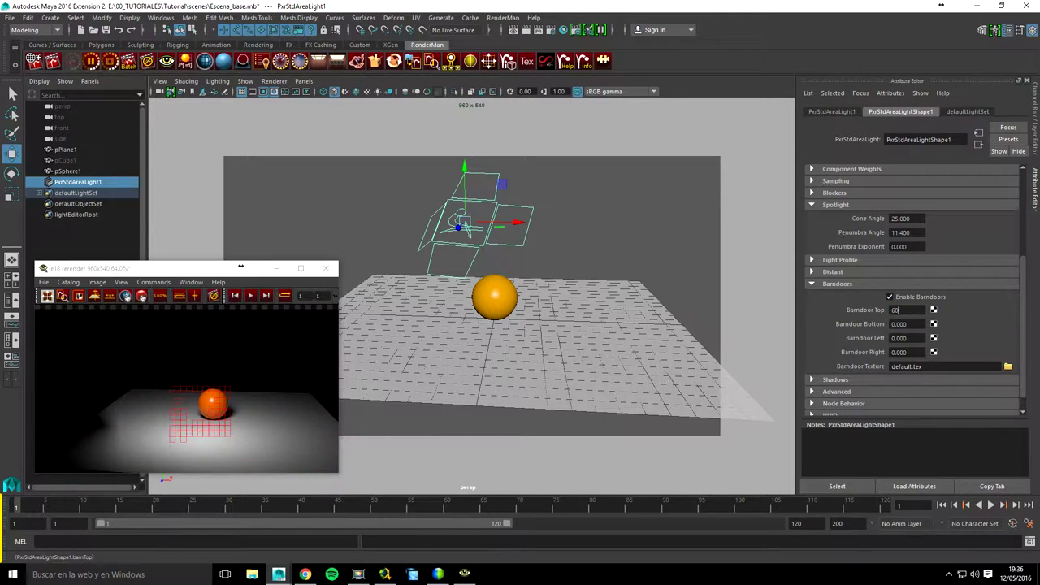
key(Return)
Step: Set Barndoor Bottom, Left and Right each to 80
key(Tab)
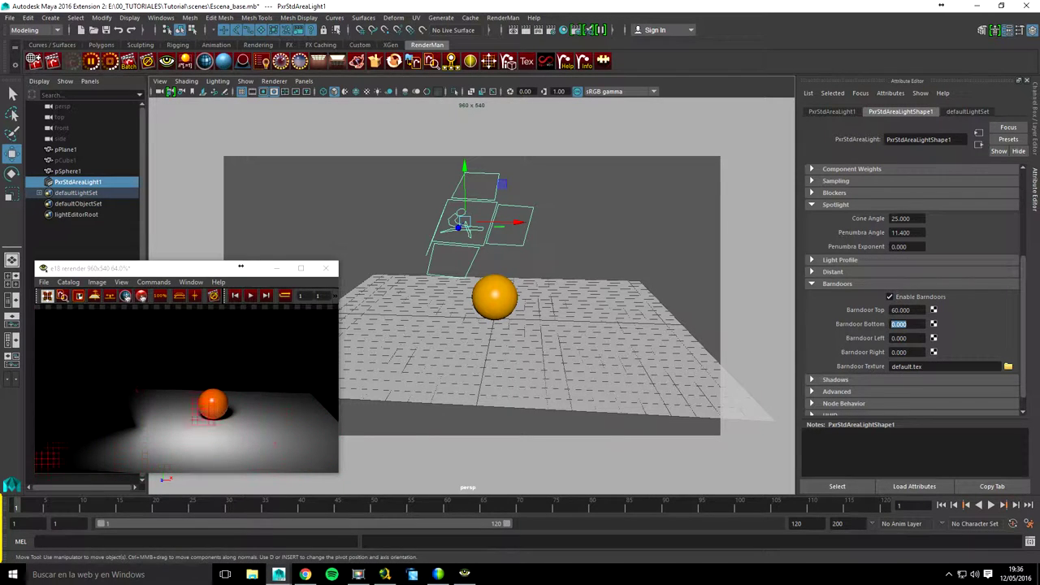
text(80)
text(8.000)
key(Return)
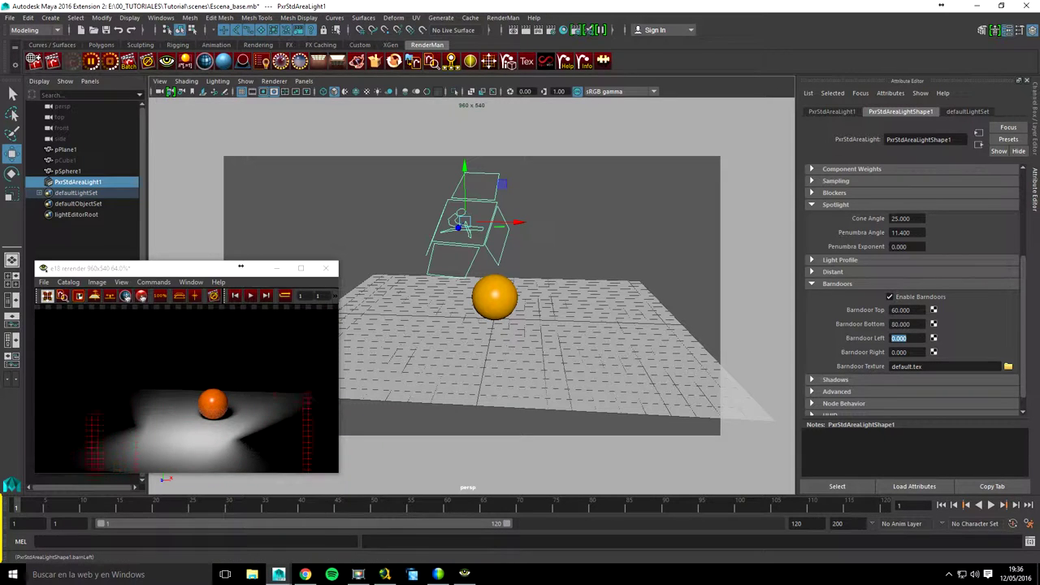
text(80)
key(Return)
key(Tab)
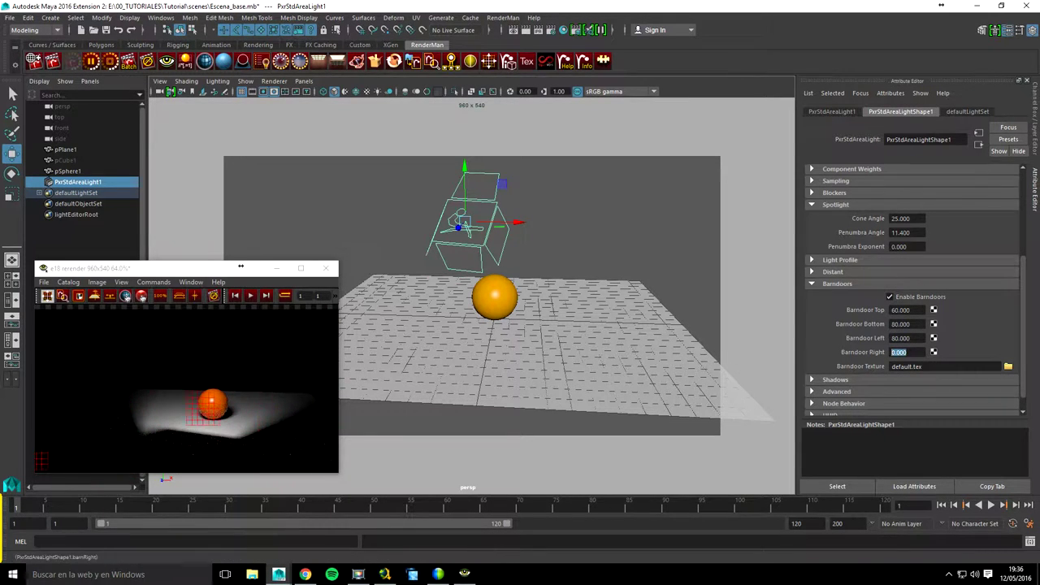
text(80)
key(Return)
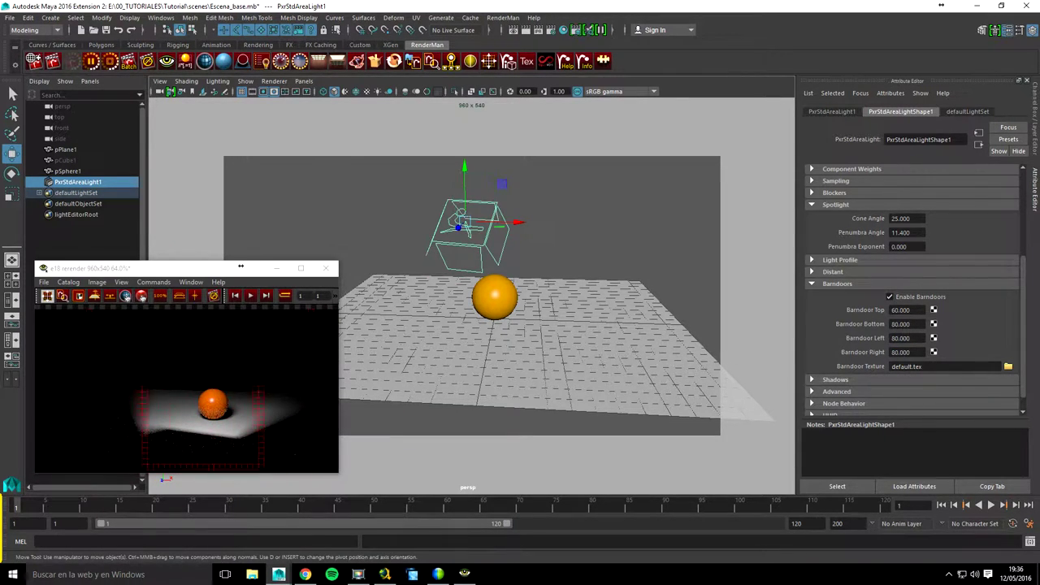
Step: Test Barndoor Right at 120, then return it to 80
key(Return)
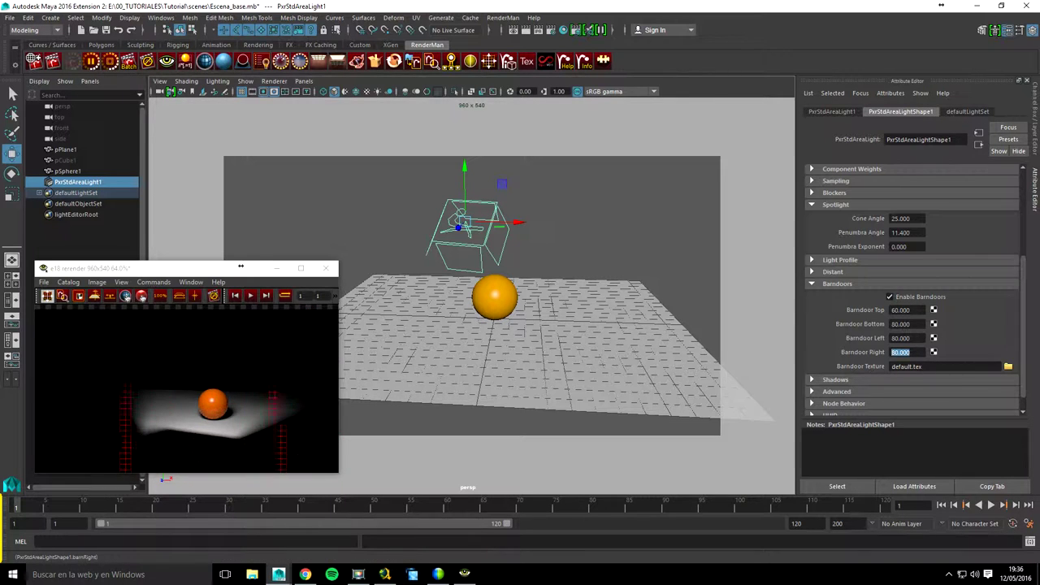
text(120)
key(Return)
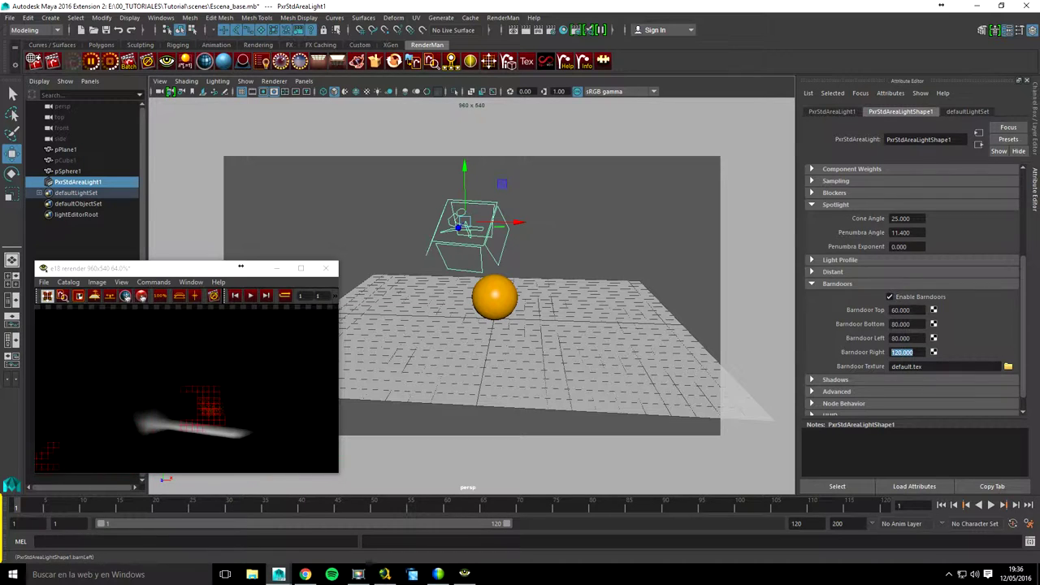
text(80)
key(Return)
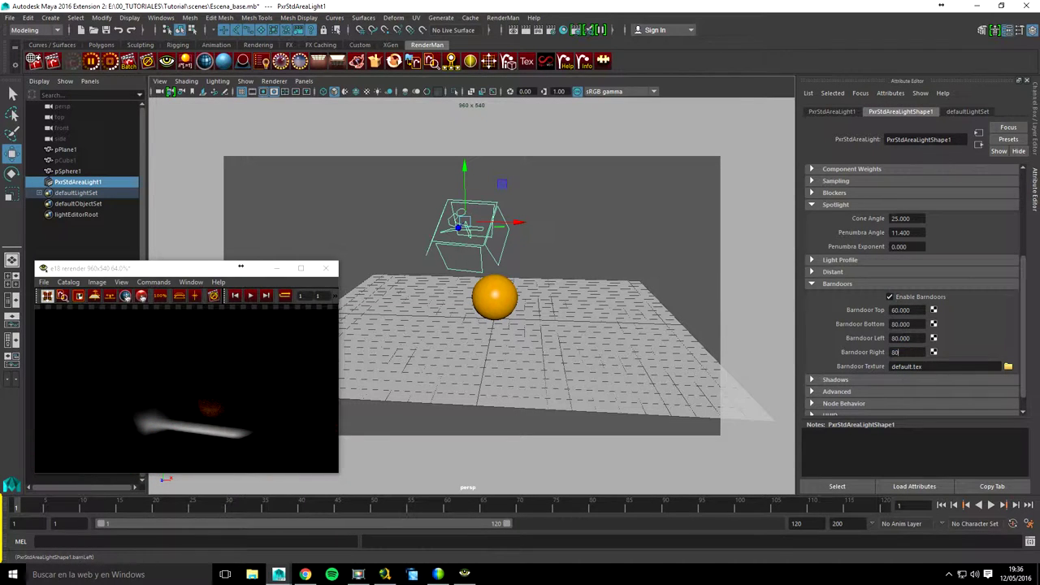
key(Return)
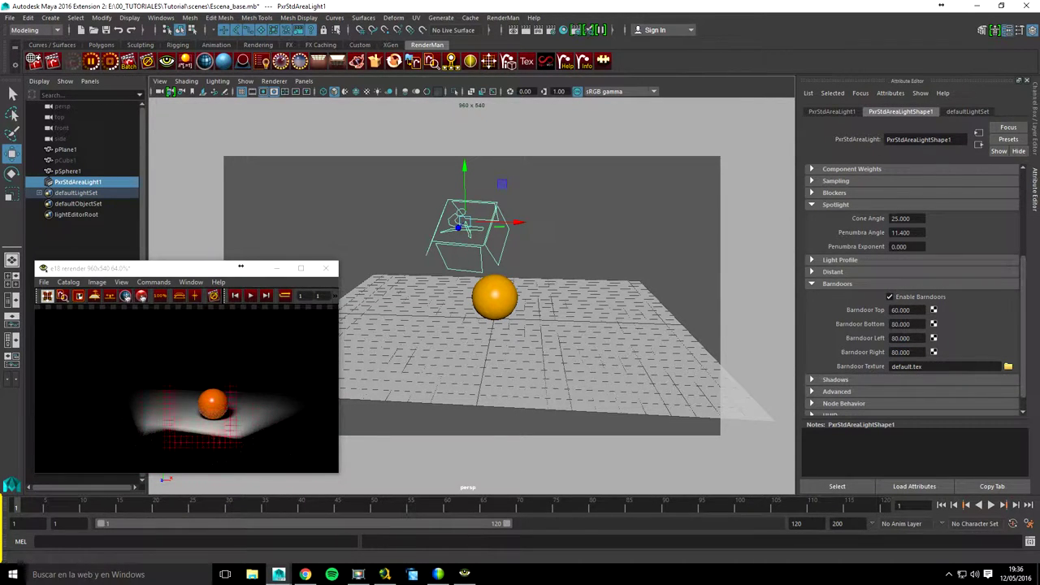
alt+drag(529, 341, 495, 335)
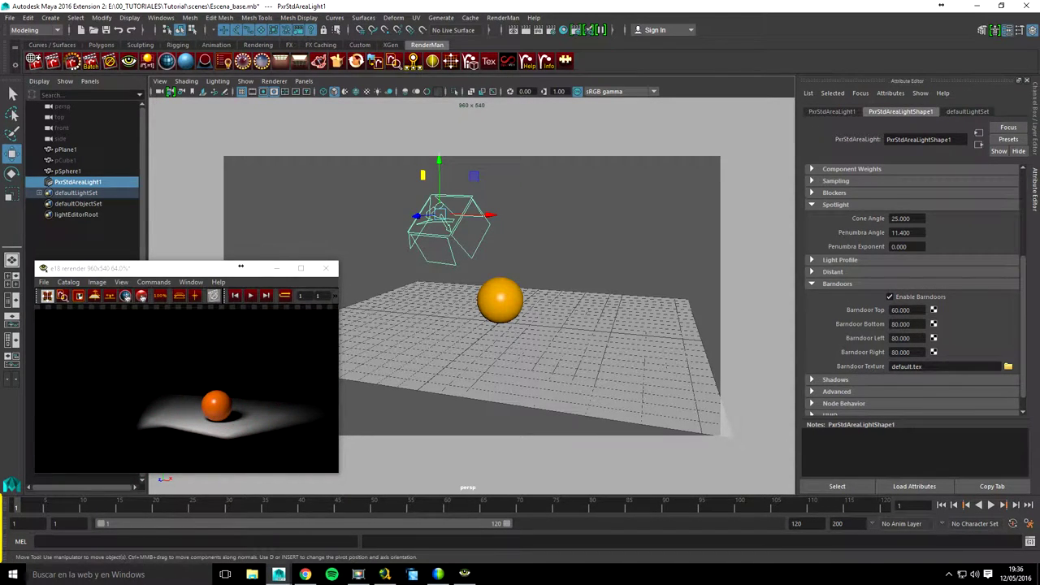
Step: Delete PxrStdAreaLight1 and select the sphere
drag(400, 195, 510, 234)
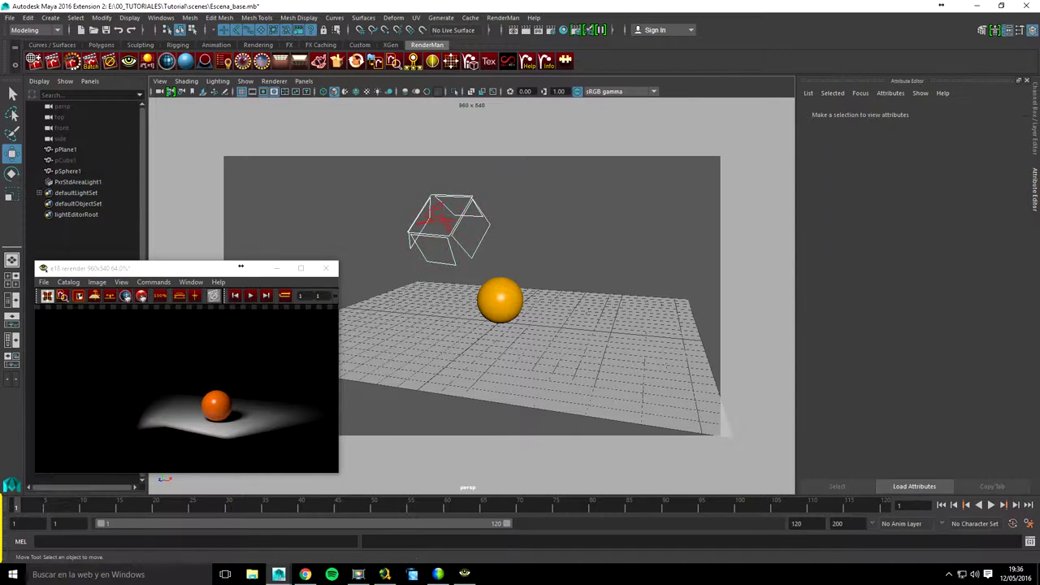
key(Delete)
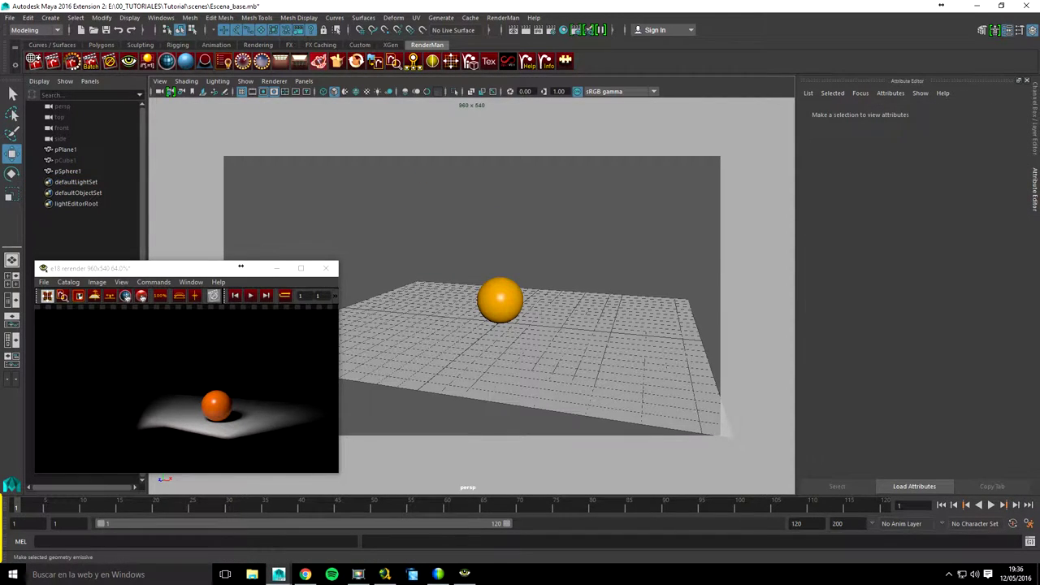
click(500, 299)
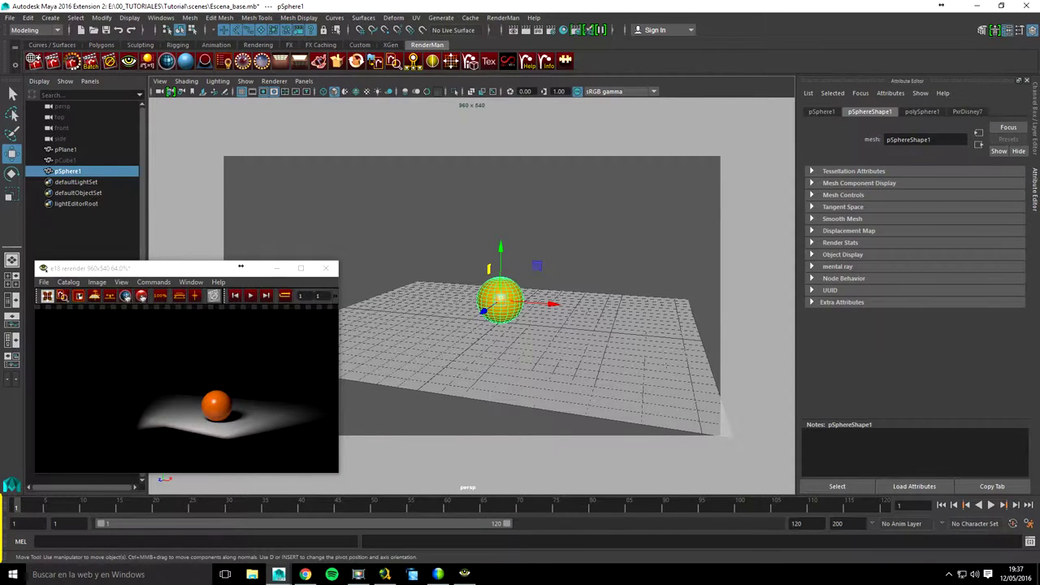
Step: Make the sphere an emissive mesh light with orange light colour
click(319, 61)
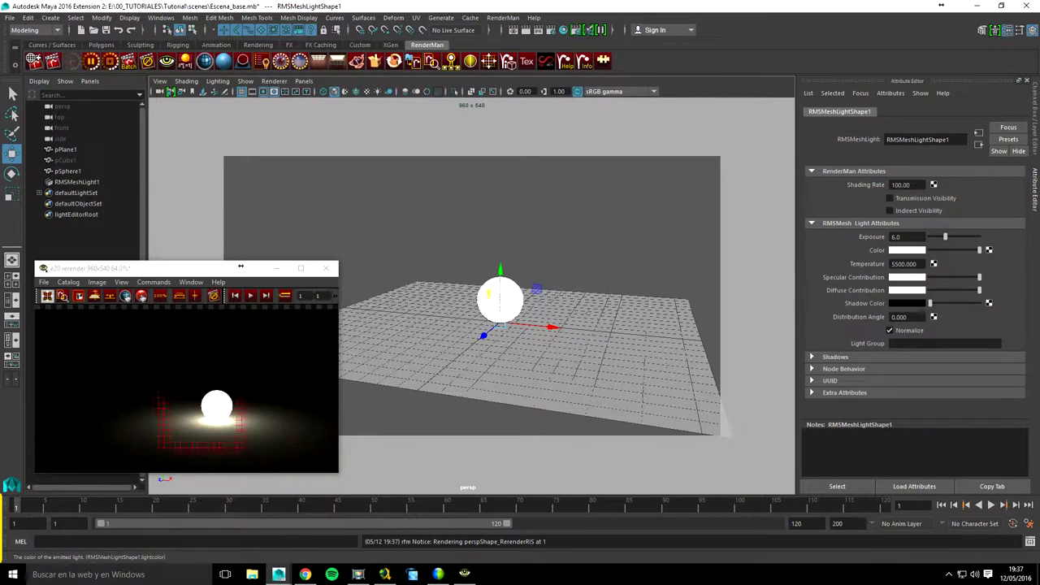
click(906, 249)
click(869, 222)
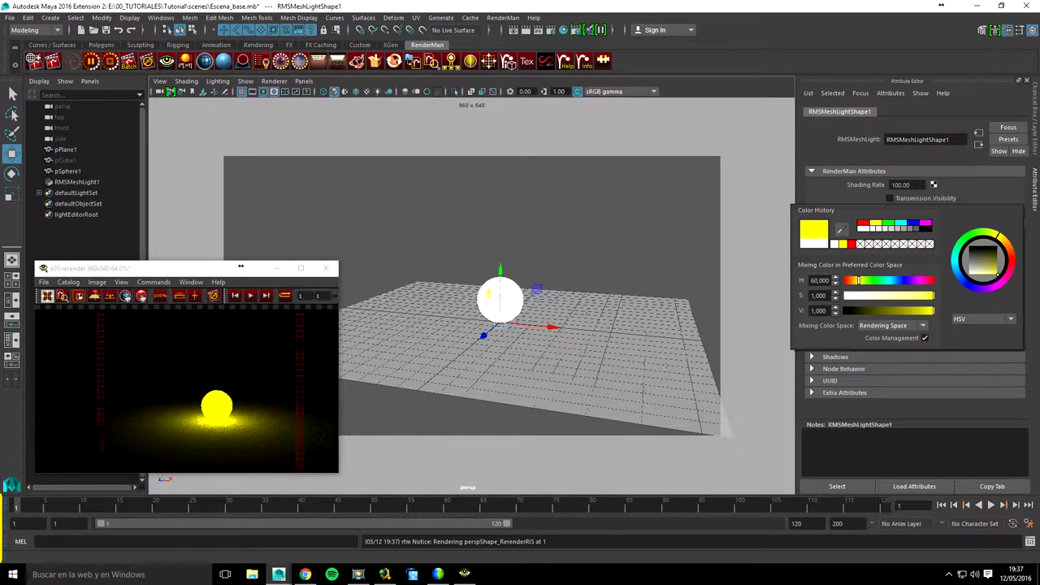
drag(859, 280, 852, 280)
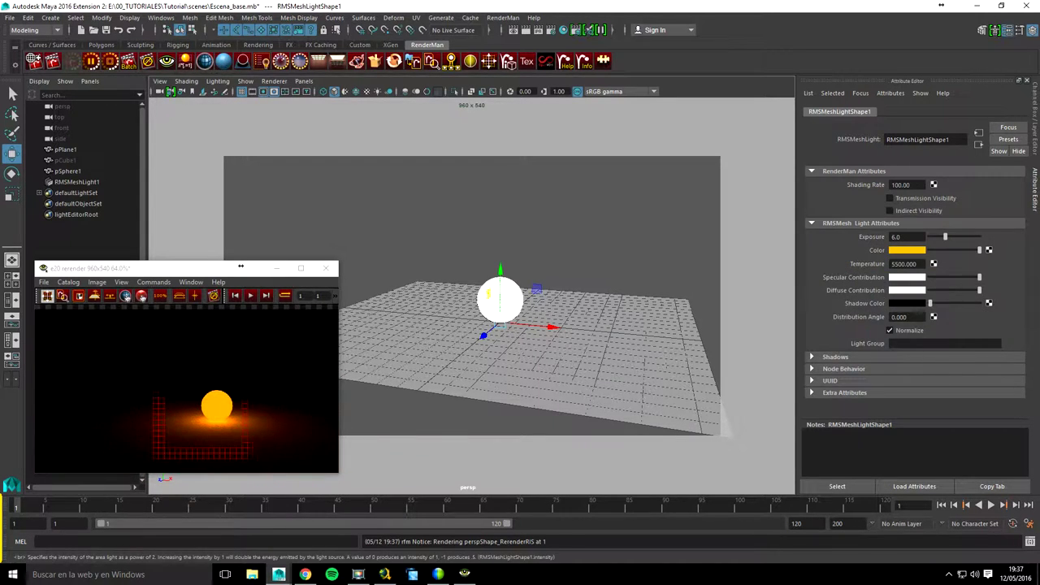
Step: Raise the mesh light exposure to 5.2, then to 7.6
text(5.2)
key(Return)
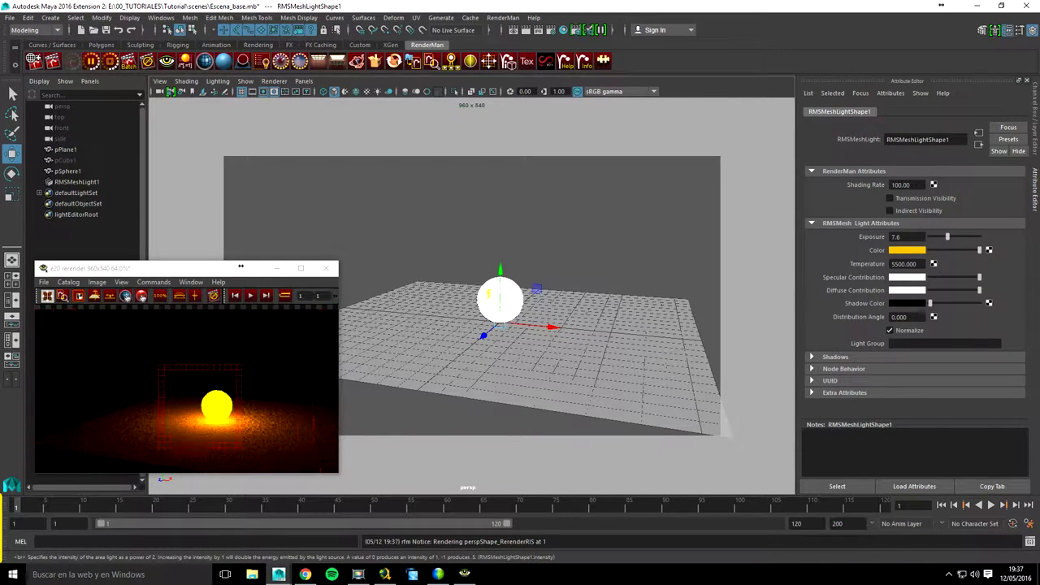
text(7.6)
key(Return)
scroll(520, 308, up, 3)
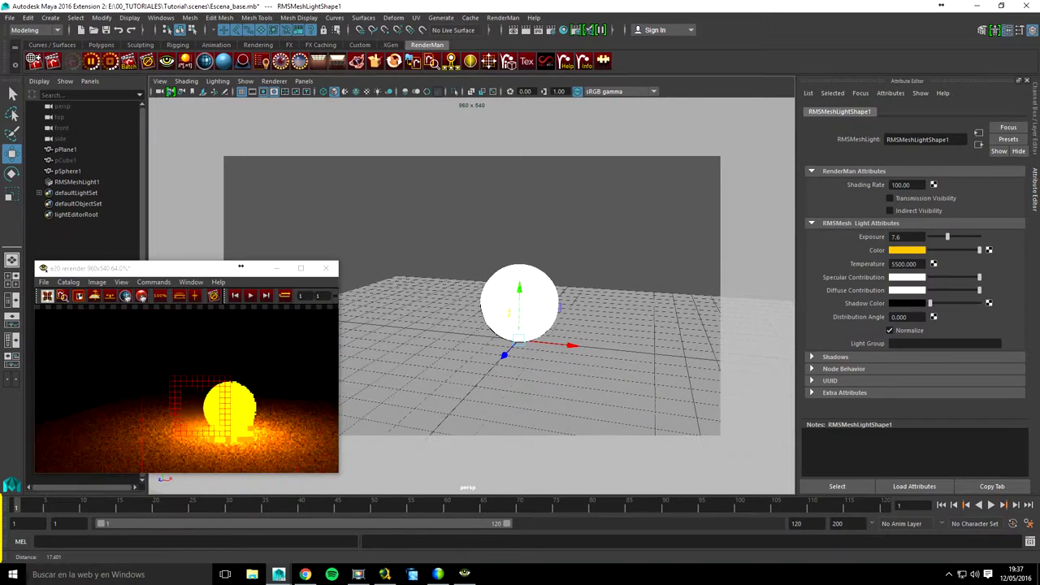
Step: Orbit the perspective view around the sphere to a lower angle
alt+drag(521, 366, 496, 354)
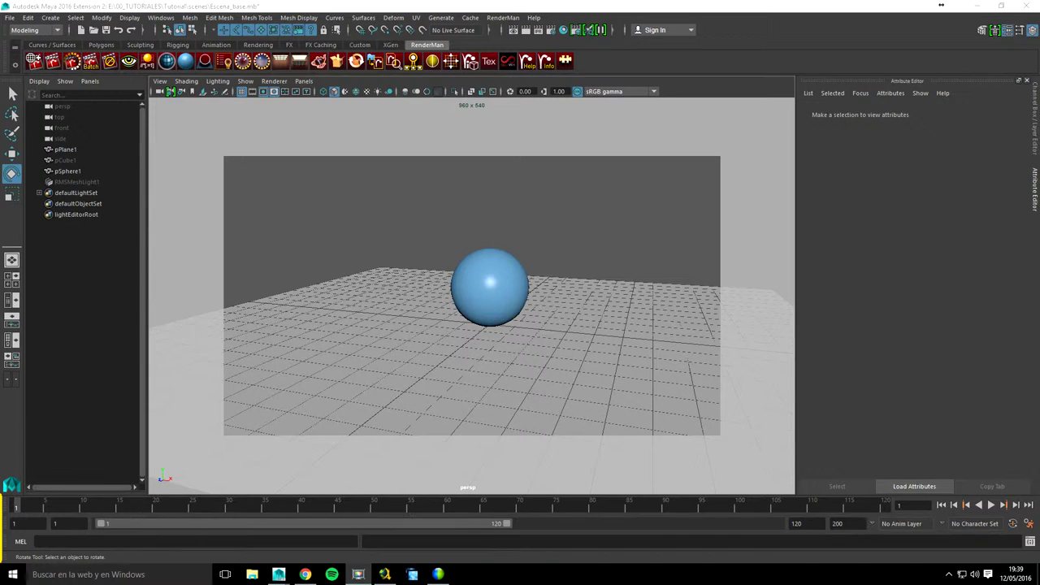
mouse_move(487, 325)
alt+mouse_down()
mouse_move(415, 325)
mouse_move(455, 304)
alt+mouse_up()
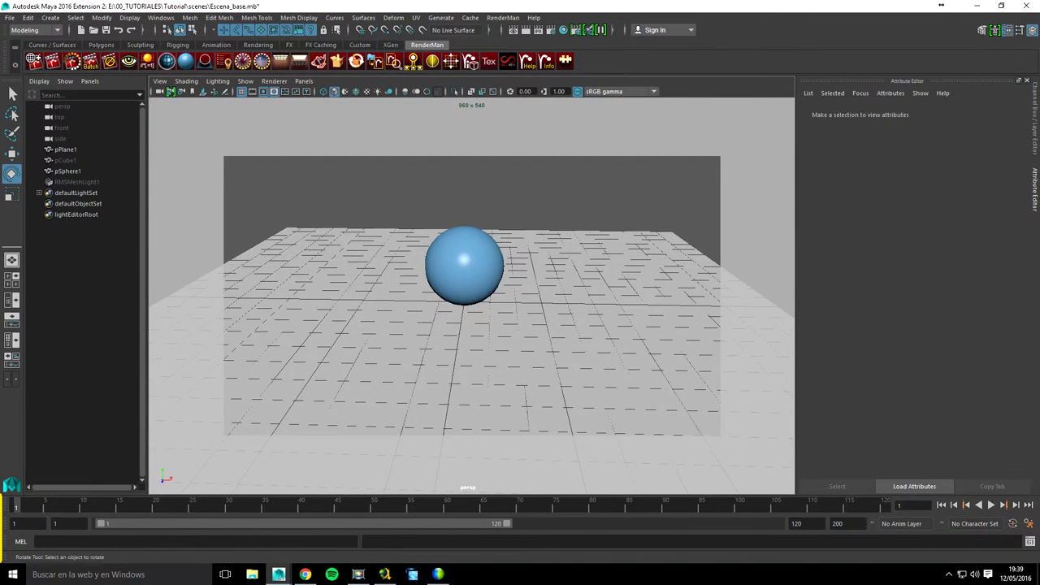